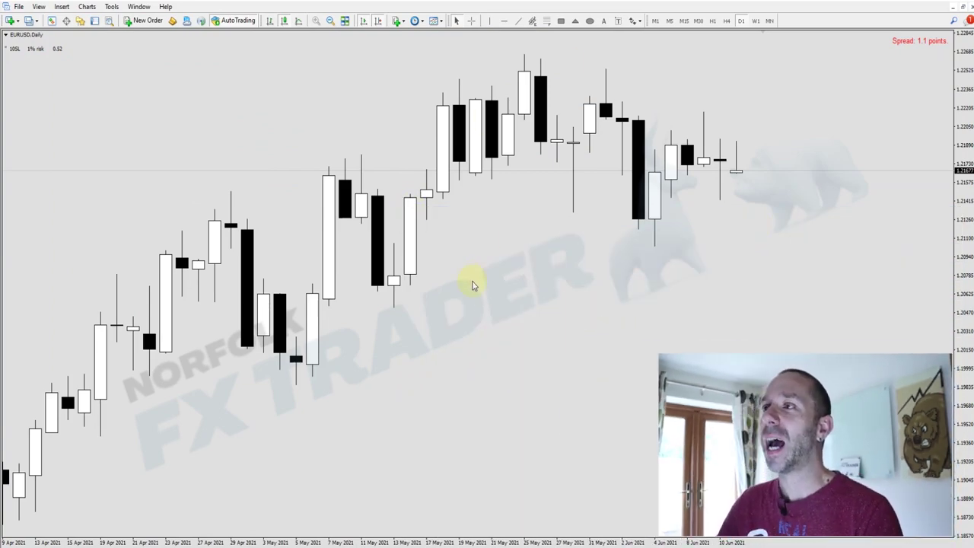
- Zoom out the EURUSD daily chart and annotate it with red arrows along the February–March decline and the April–May rally
{"action": "left_click", "coordinate": [330, 21]}
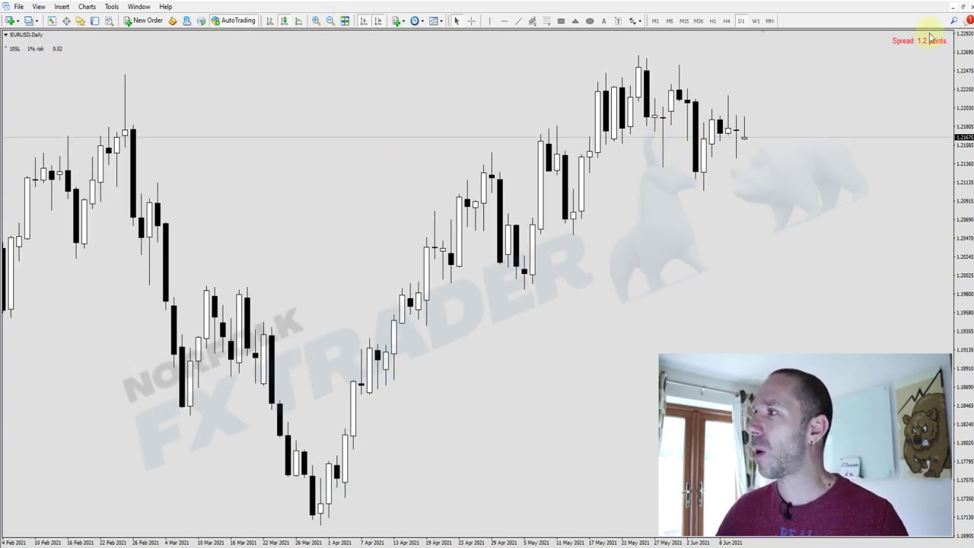
{"action": "key", "text": "ctrl+shift+p"}
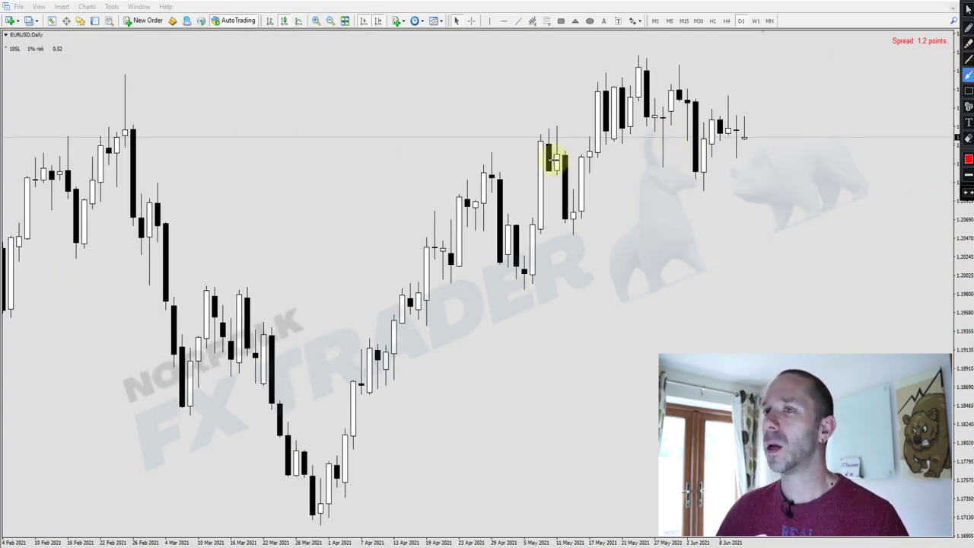
{"action": "left_click_drag", "start_coordinate": [239, 178], "coordinate": [304, 369]}
{"action": "mouse_move", "coordinate": [378, 462]}
{"action": "left_mouse_down"}
{"action": "mouse_move", "coordinate": [585, 248]}
{"action": "mouse_move", "coordinate": [646, 164]}
{"action": "left_mouse_up"}
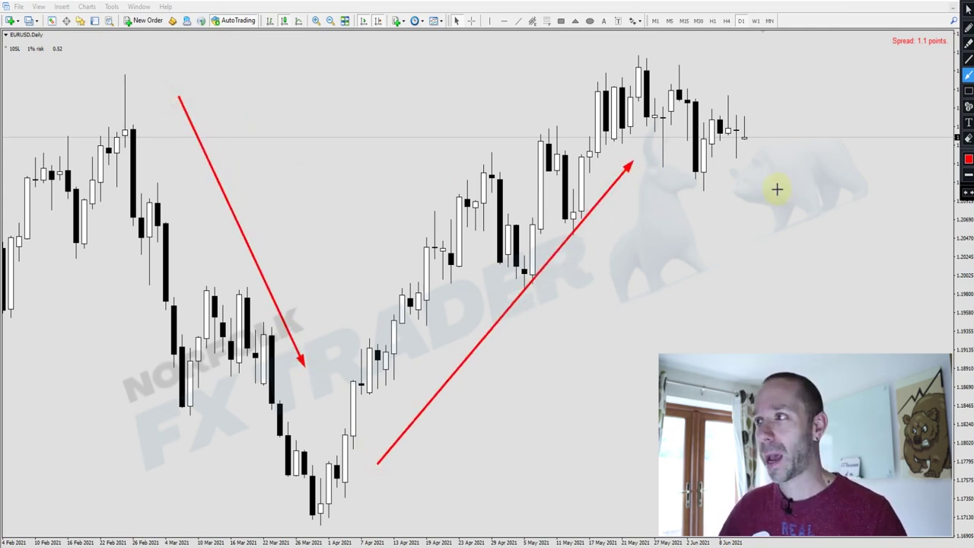
- Erase both red trend arrows from the chart
{"action": "left_click", "coordinate": [968, 26]}
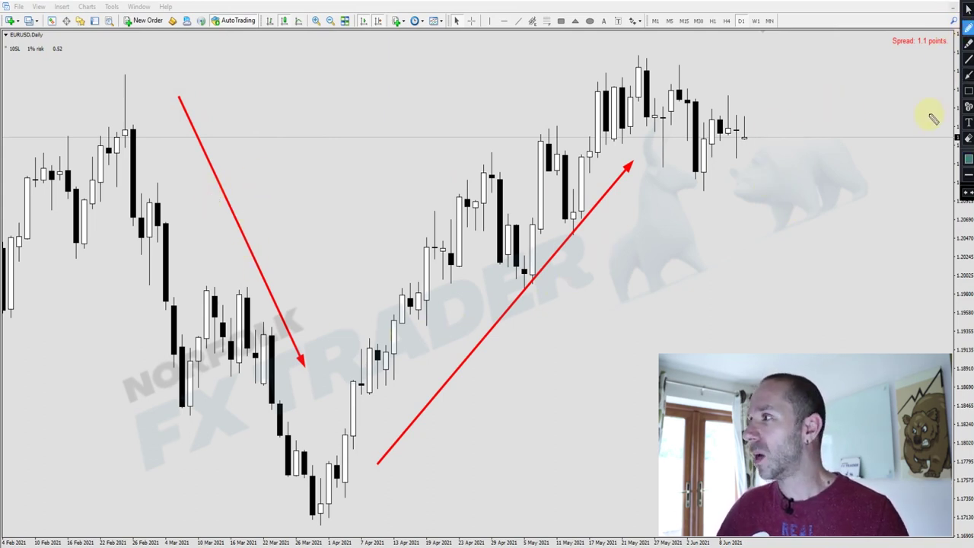
{"action": "left_click", "coordinate": [968, 90]}
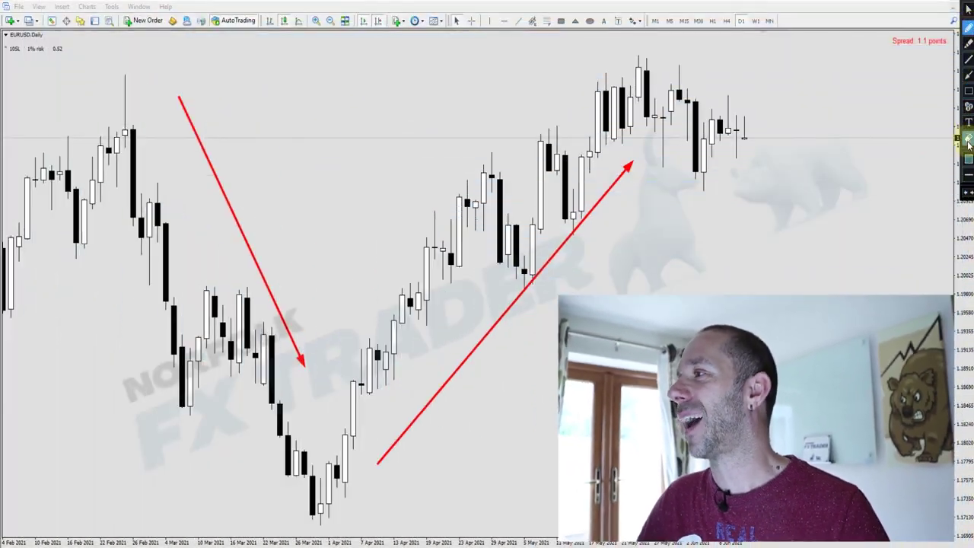
{"action": "left_click", "coordinate": [965, 138]}
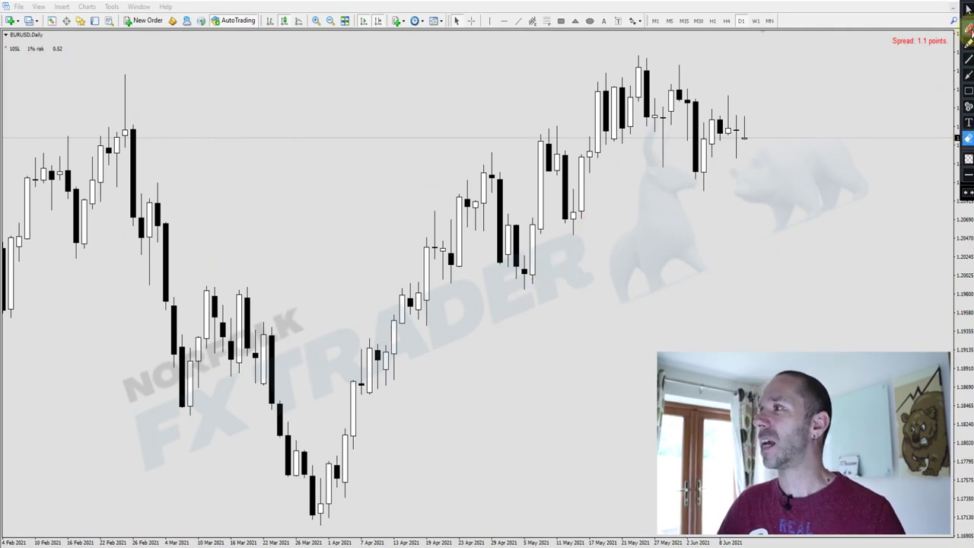
- Hand-draw marks at the late-February high and mid-February low, trace the sell-off and circle its early-March pause
{"action": "left_click", "coordinate": [968, 28]}
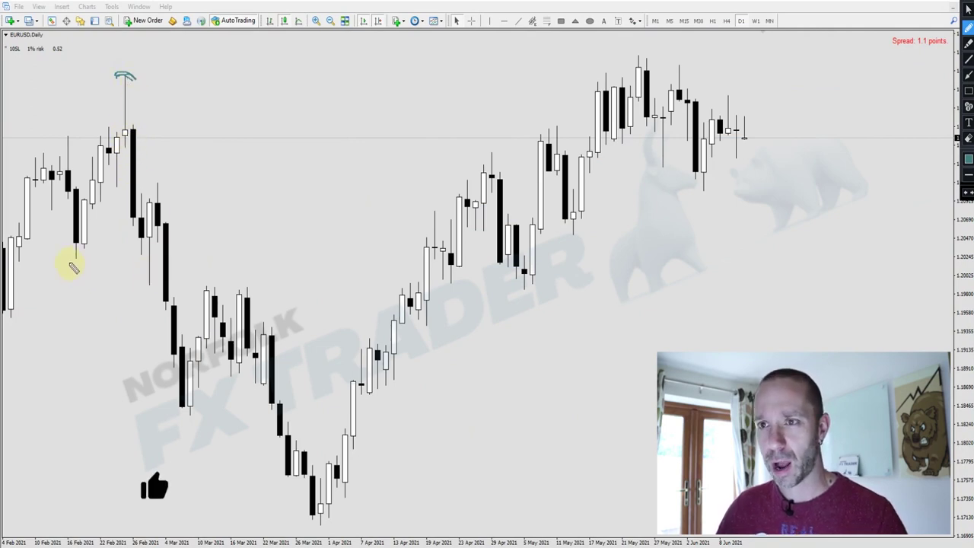
{"action": "left_click_drag", "start_coordinate": [70, 258], "coordinate": [141, 252]}
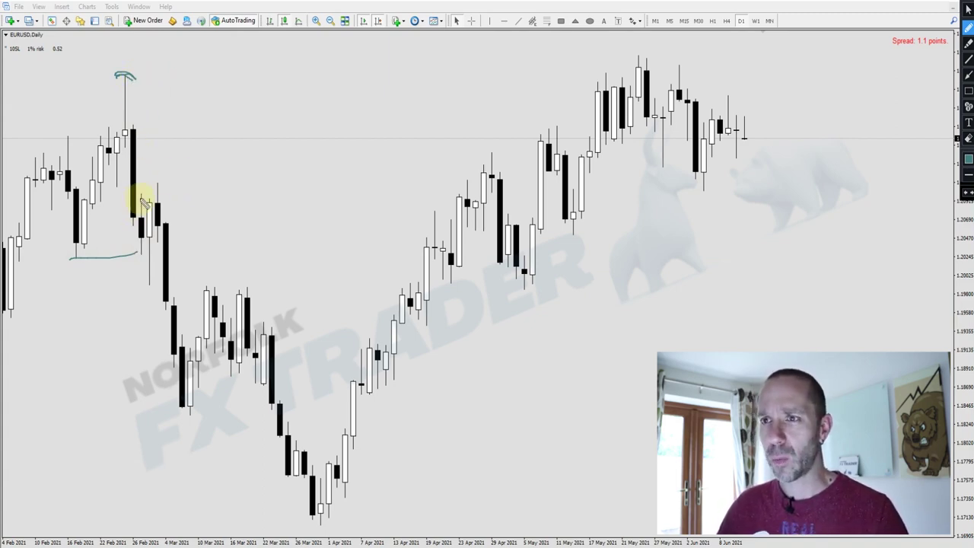
{"action": "mouse_move", "coordinate": [137, 156]}
{"action": "left_mouse_down"}
{"action": "mouse_move", "coordinate": [144, 223]}
{"action": "mouse_move", "coordinate": [159, 217]}
{"action": "mouse_move", "coordinate": [176, 396]}
{"action": "left_mouse_up"}
{"action": "mouse_move", "coordinate": [152, 228]}
{"action": "left_mouse_down"}
{"action": "mouse_move", "coordinate": [135, 211]}
{"action": "mouse_move", "coordinate": [178, 200]}
{"action": "mouse_move", "coordinate": [181, 228]}
{"action": "left_mouse_up"}
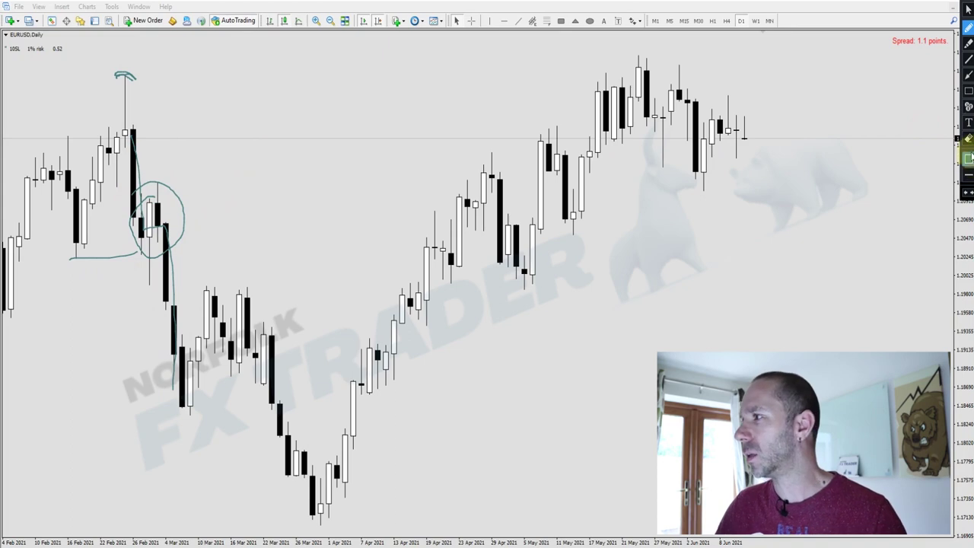
- Clear the drawings, then box the early-March pause from about 2 March to 19 April and underline its low in blue
{"action": "left_click", "coordinate": [968, 138]}
{"action": "left_click", "coordinate": [967, 90]}
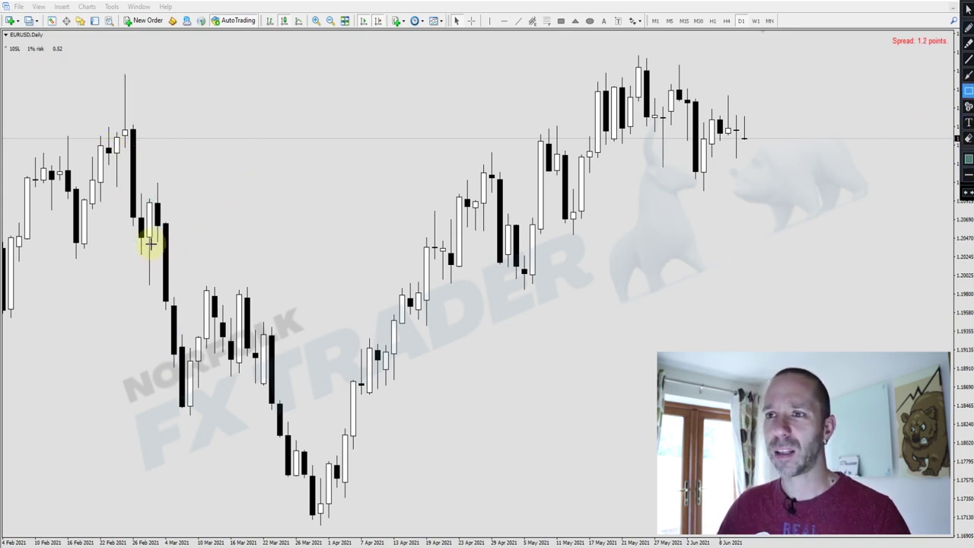
{"action": "left_click_drag", "start_coordinate": [149, 238], "coordinate": [424, 181]}
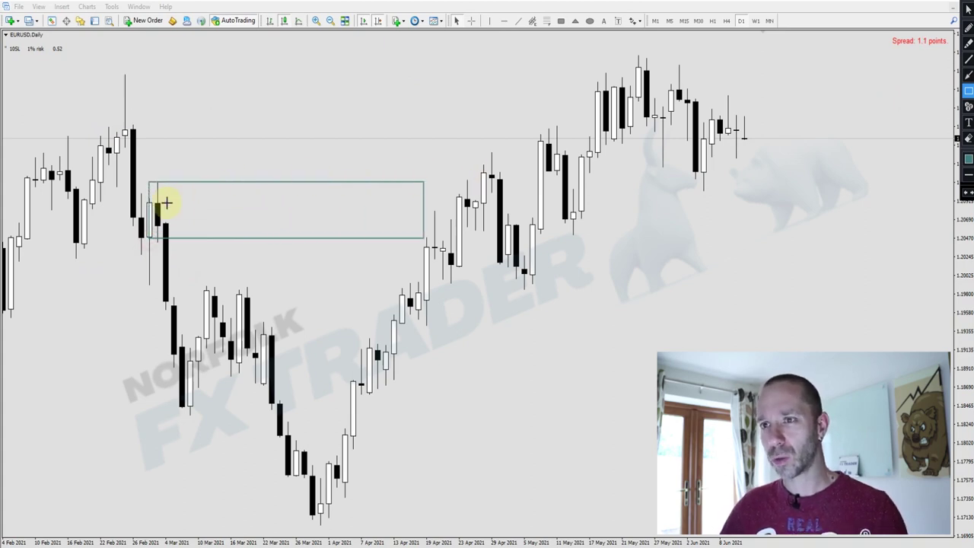
{"action": "left_click", "coordinate": [968, 59]}
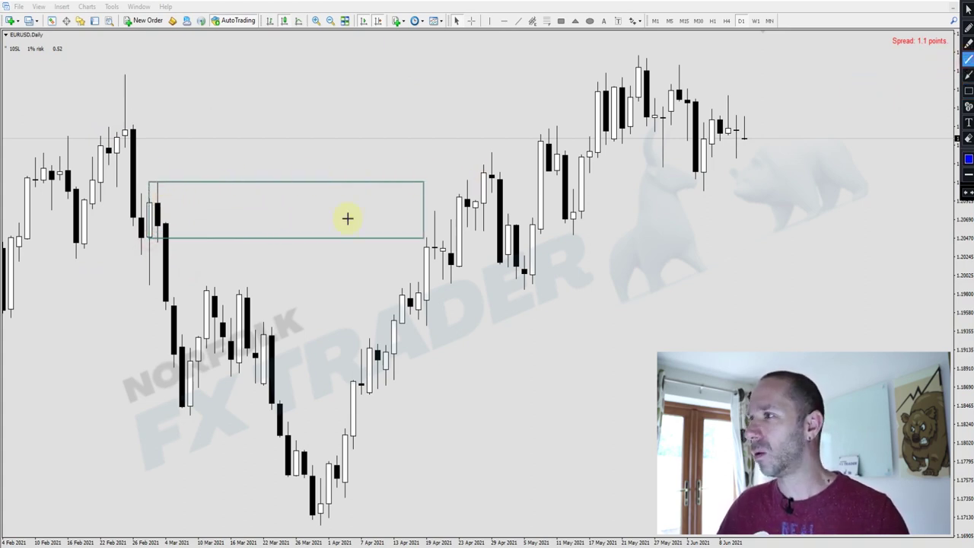
{"action": "left_click_drag", "start_coordinate": [146, 285], "coordinate": [191, 284]}
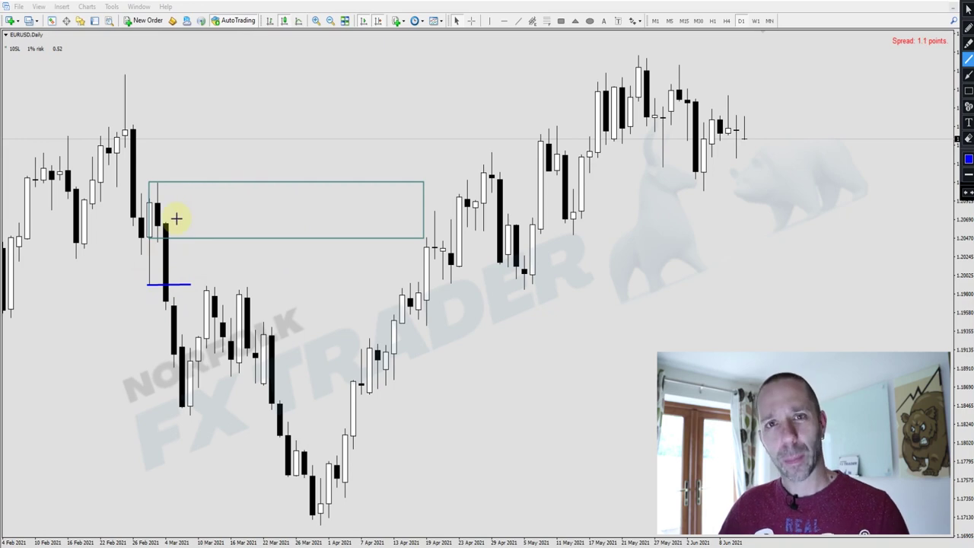
- Pencil in a circle on the 20 April high, trace the following swings and the April rally, and line the mid-March highs
{"action": "left_click", "coordinate": [968, 27]}
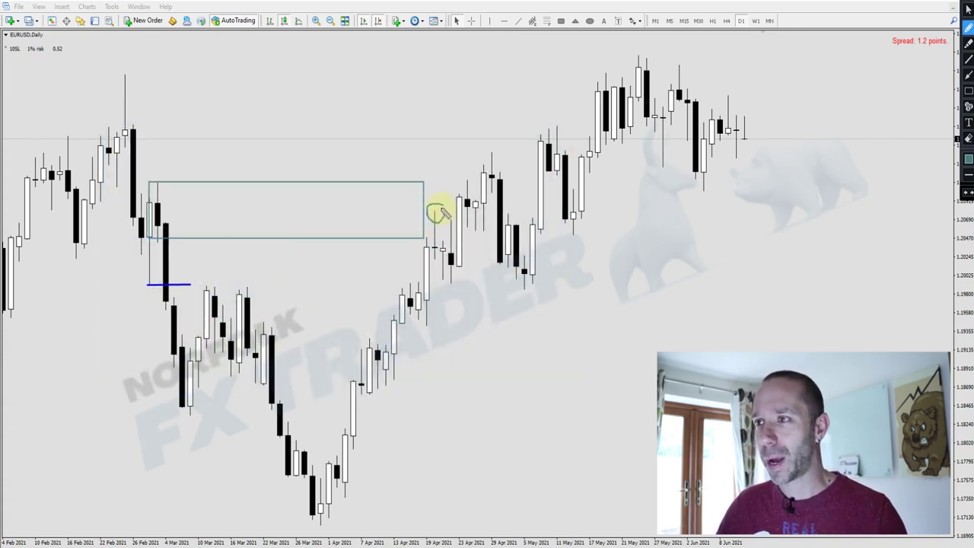
{"action": "mouse_move", "coordinate": [435, 215]}
{"action": "left_mouse_down"}
{"action": "mouse_move", "coordinate": [458, 280]}
{"action": "mouse_move", "coordinate": [491, 146]}
{"action": "left_mouse_up"}
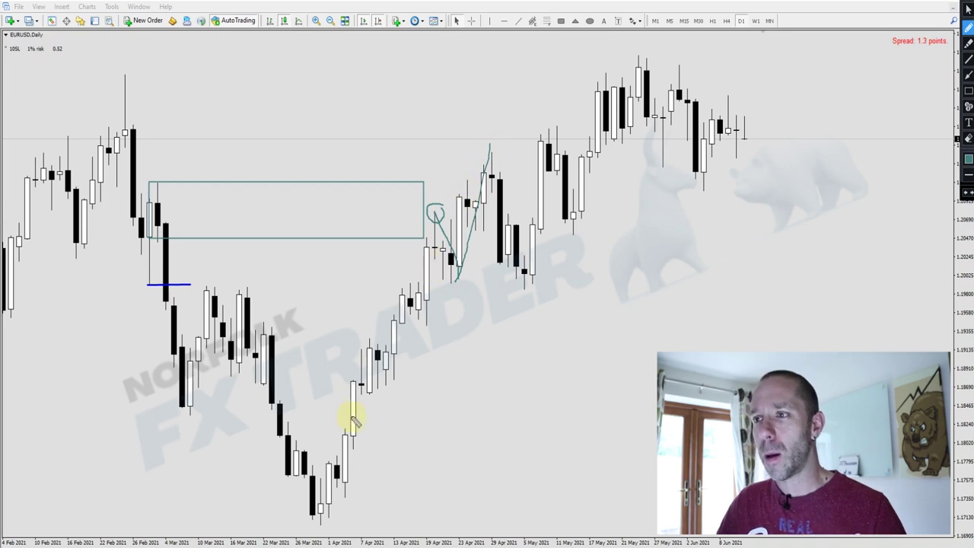
{"action": "left_click_drag", "start_coordinate": [346, 477], "coordinate": [439, 308]}
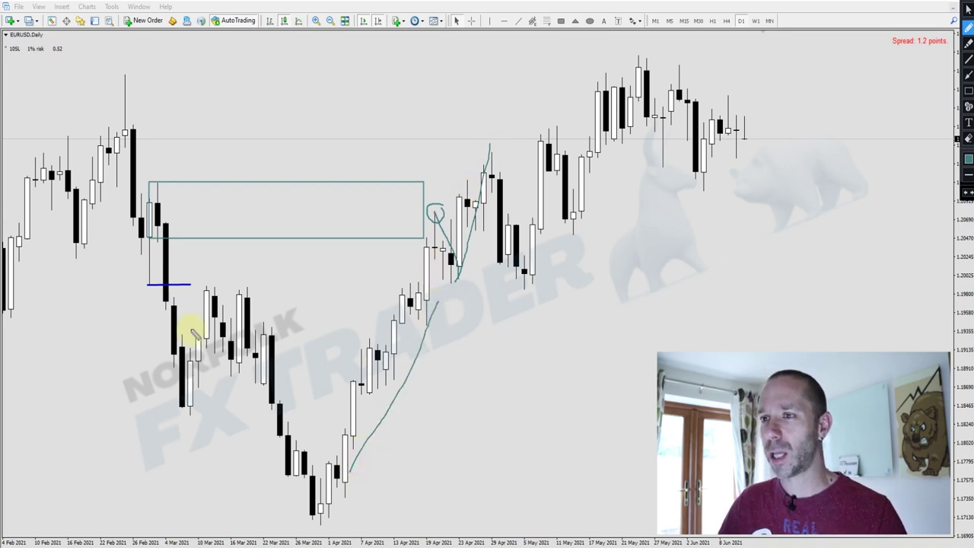
{"action": "left_click_drag", "start_coordinate": [200, 292], "coordinate": [312, 292]}
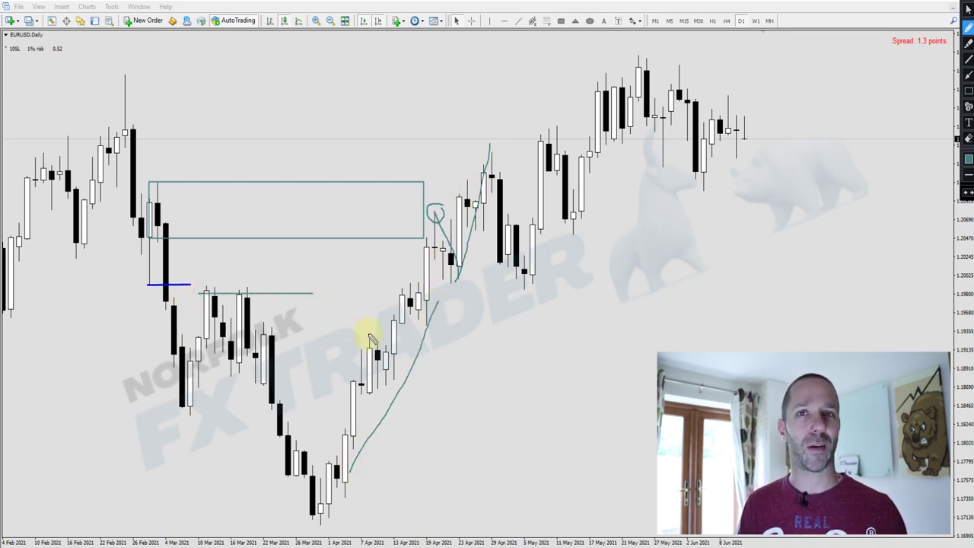
- Clear the annotations and draw red arrows tracing the March swings, plus one pointing at the 22 March candle
{"action": "left_click", "coordinate": [968, 139]}
{"action": "left_click", "coordinate": [969, 76]}
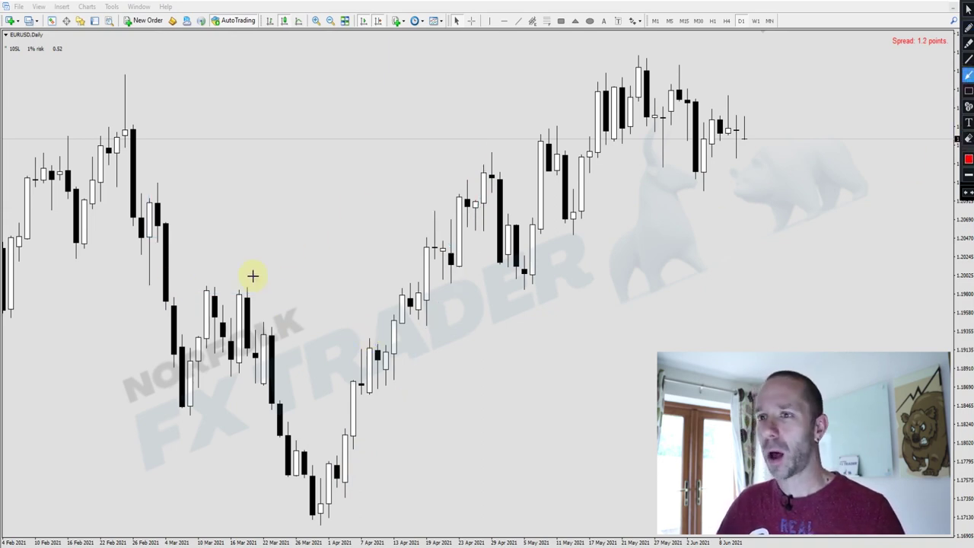
{"action": "mouse_move", "coordinate": [171, 224]}
{"action": "left_mouse_down"}
{"action": "mouse_move", "coordinate": [189, 403]}
{"action": "mouse_move", "coordinate": [216, 288]}
{"action": "mouse_move", "coordinate": [226, 369]}
{"action": "mouse_move", "coordinate": [245, 288]}
{"action": "mouse_move", "coordinate": [257, 386]}
{"action": "mouse_move", "coordinate": [241, 373]}
{"action": "mouse_move", "coordinate": [257, 374]}
{"action": "left_mouse_up"}
{"action": "left_click_drag", "start_coordinate": [268, 302], "coordinate": [266, 320]}
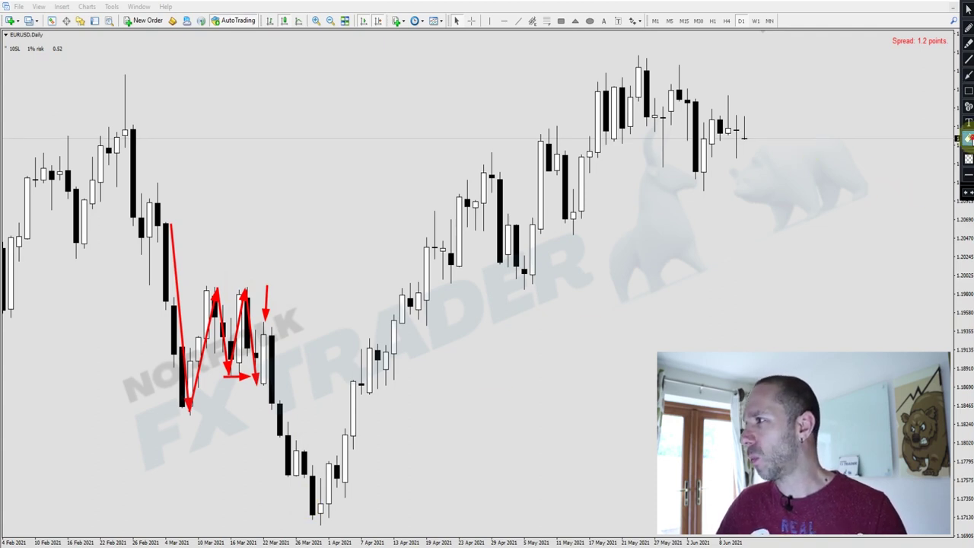
- Replace the arrows with blue lines along the 22 March candle's high and low, extended to about mid-April
{"action": "left_click", "coordinate": [969, 76]}
{"action": "left_click", "coordinate": [968, 60]}
{"action": "left_click_drag", "start_coordinate": [262, 385], "coordinate": [316, 383]}
{"action": "left_click_drag", "start_coordinate": [262, 323], "coordinate": [401, 318]}
{"action": "left_click_drag", "start_coordinate": [312, 384], "coordinate": [402, 378]}
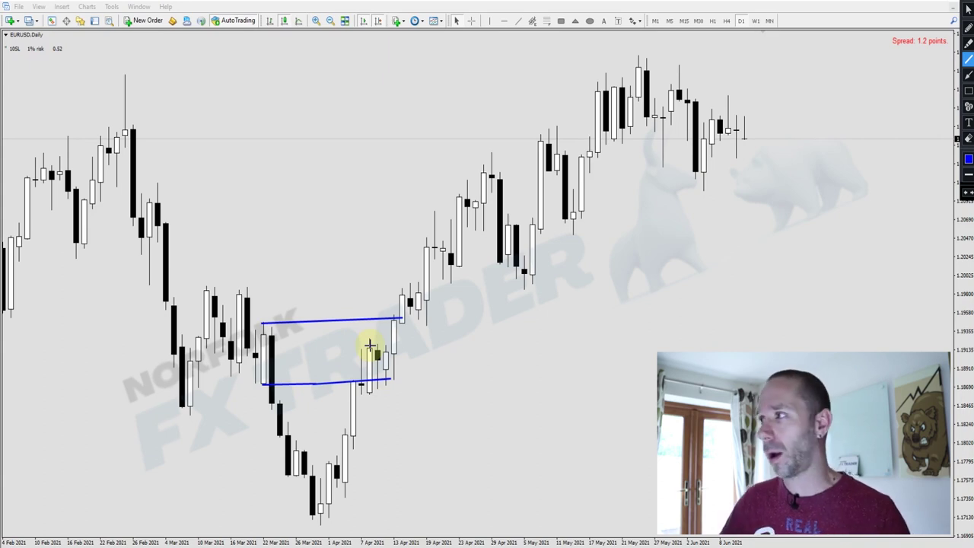
- Clear the lines, mark the late-March drop and the 26 March candle with red arrows, and box that candle's range into April
{"action": "left_click", "coordinate": [968, 88]}
{"action": "left_click", "coordinate": [968, 74]}
{"action": "left_click_drag", "start_coordinate": [279, 334], "coordinate": [286, 461]}
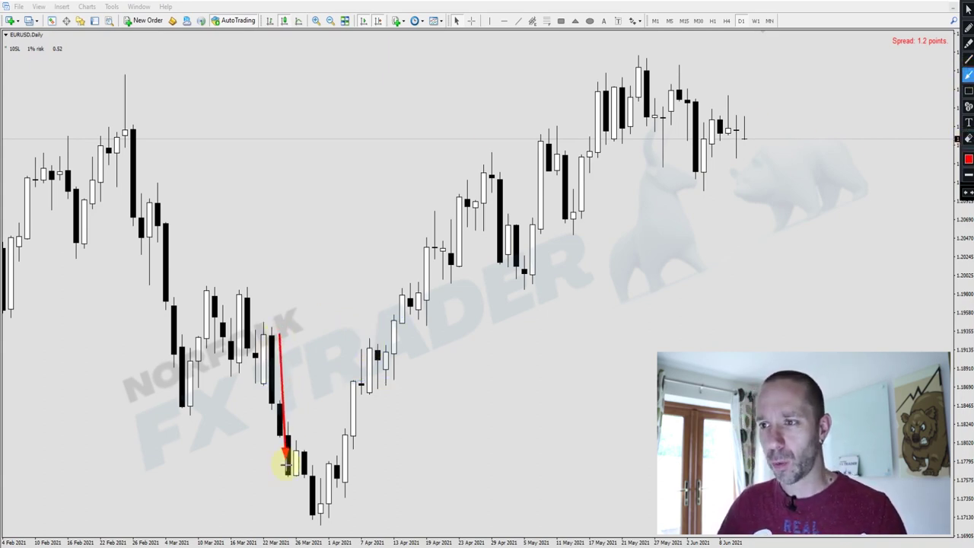
{"action": "left_click_drag", "start_coordinate": [312, 396], "coordinate": [301, 435]}
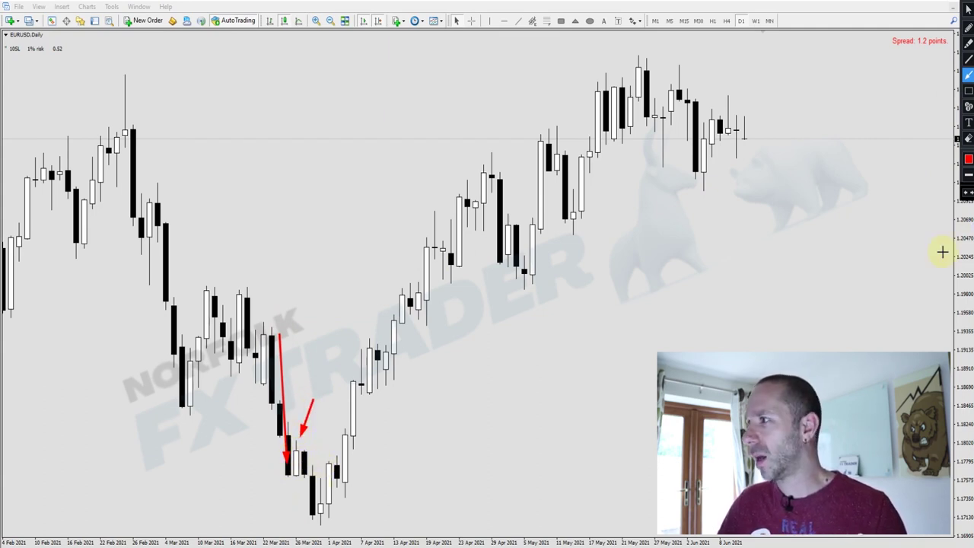
{"action": "left_click", "coordinate": [968, 90]}
{"action": "left_click_drag", "start_coordinate": [295, 473], "coordinate": [383, 440]}
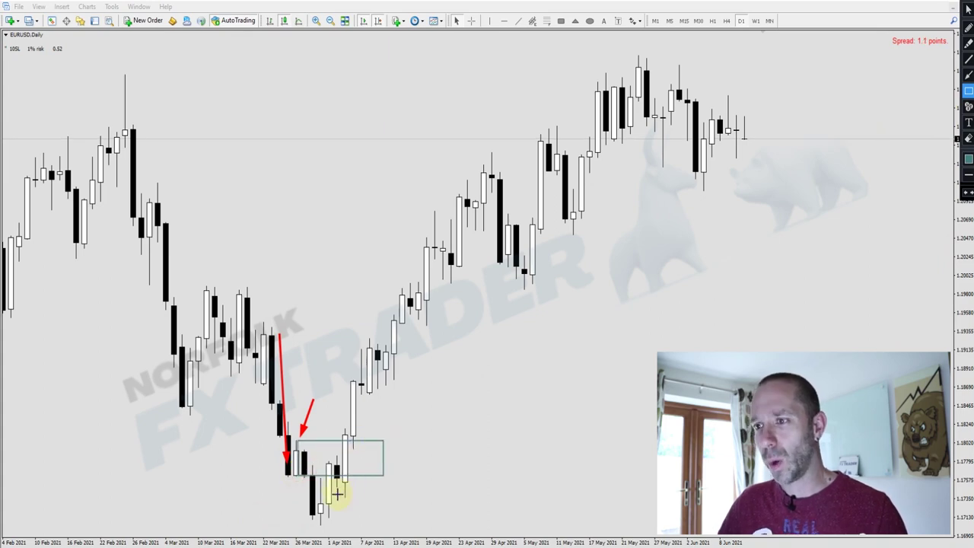
- Add red arrows showing price entering the late-March zone around 2 April and breaking up through it
{"action": "key", "text": "l"}
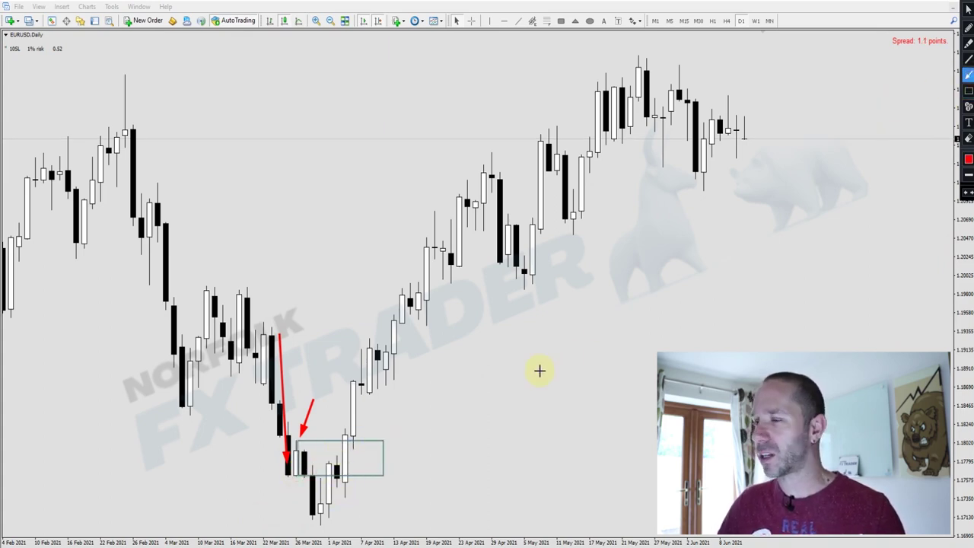
{"action": "left_click_drag", "start_coordinate": [328, 420], "coordinate": [336, 460]}
{"action": "left_click_drag", "start_coordinate": [346, 496], "coordinate": [352, 431]}
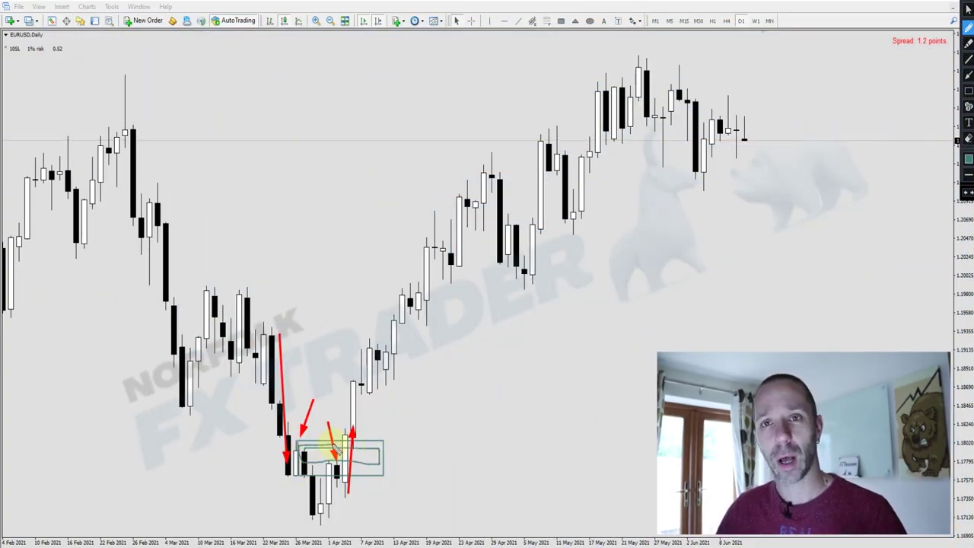
- Clear the chart and draw red arrows tracing the rally, sideways pause and renewed rally off the late-March low
{"action": "left_click", "coordinate": [969, 141]}
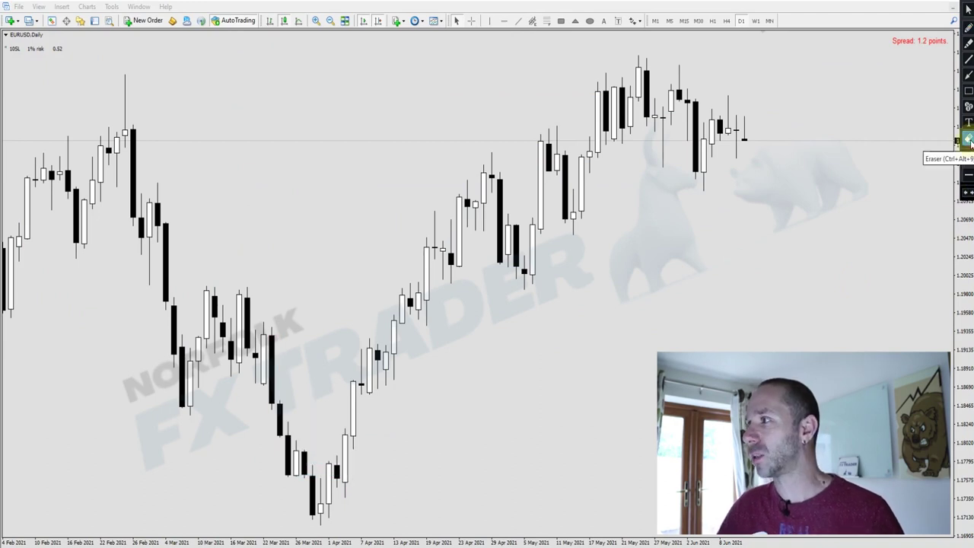
{"action": "left_click", "coordinate": [968, 75]}
{"action": "left_click_drag", "start_coordinate": [323, 513], "coordinate": [347, 434]}
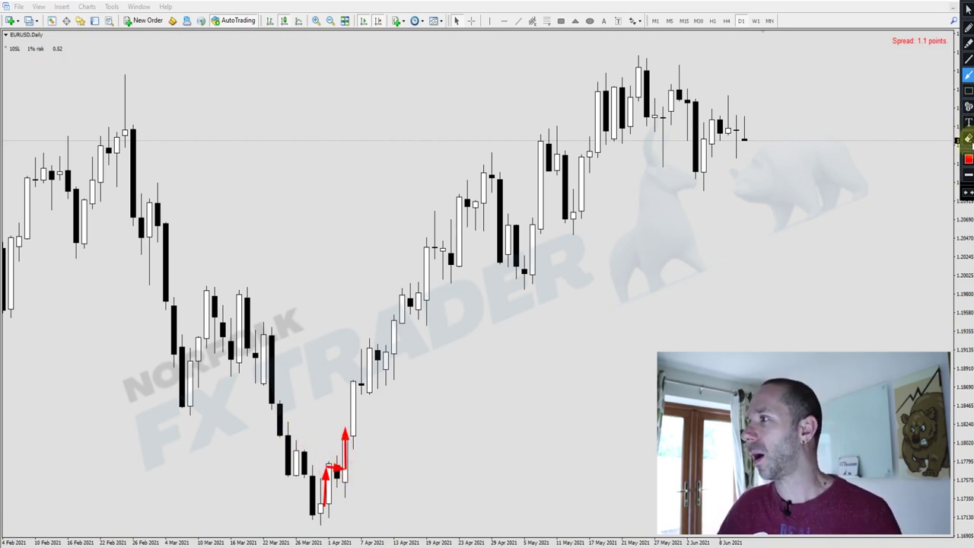
- Replace the arrows with a rectangle around the early-April pause, extended from about 2 April to 23 April
{"action": "left_click", "coordinate": [969, 106]}
{"action": "left_click", "coordinate": [968, 91]}
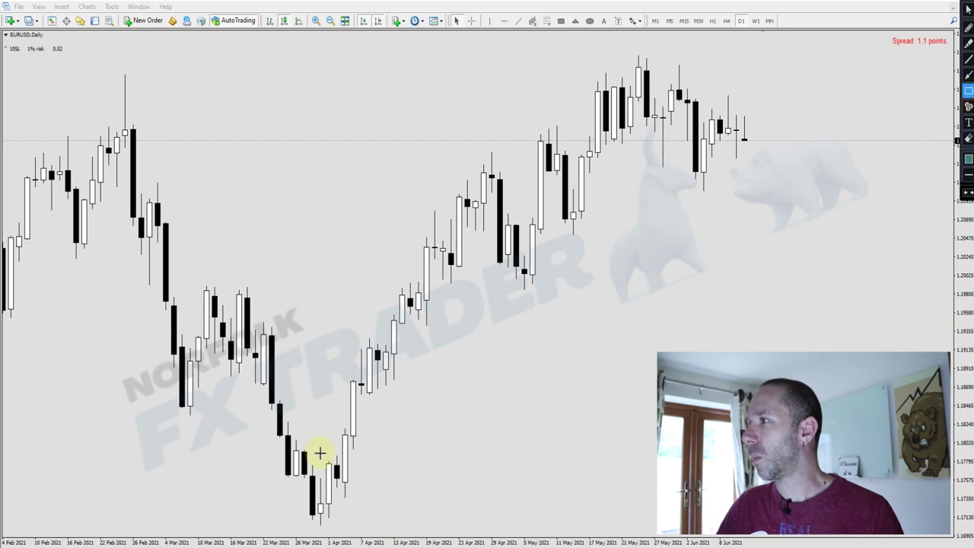
{"action": "left_click_drag", "start_coordinate": [336, 465], "coordinate": [461, 498]}
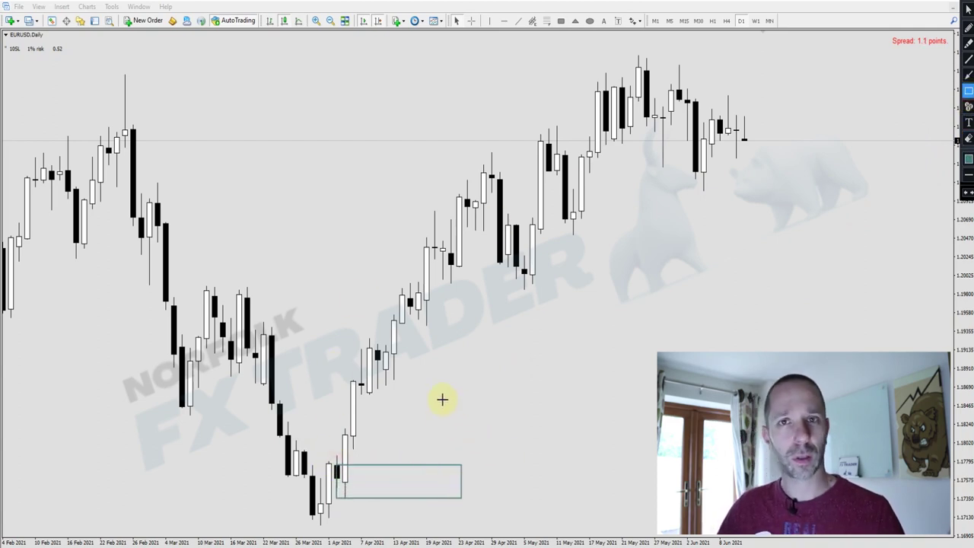
- Draw a small red arrow inside the early-April zone and red arrows tracing the rally, pause and rally through mid-April
{"action": "left_click", "coordinate": [967, 74]}
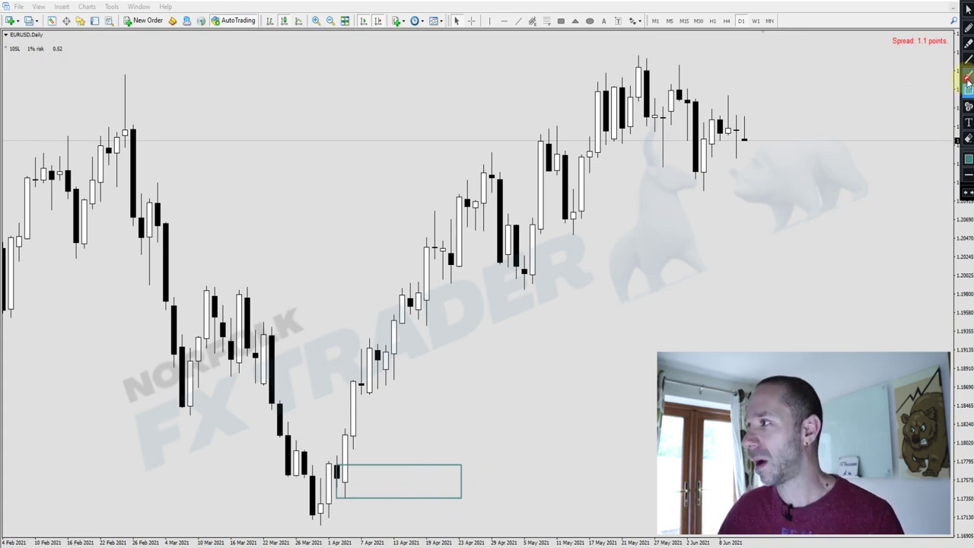
{"action": "left_click", "coordinate": [351, 475]}
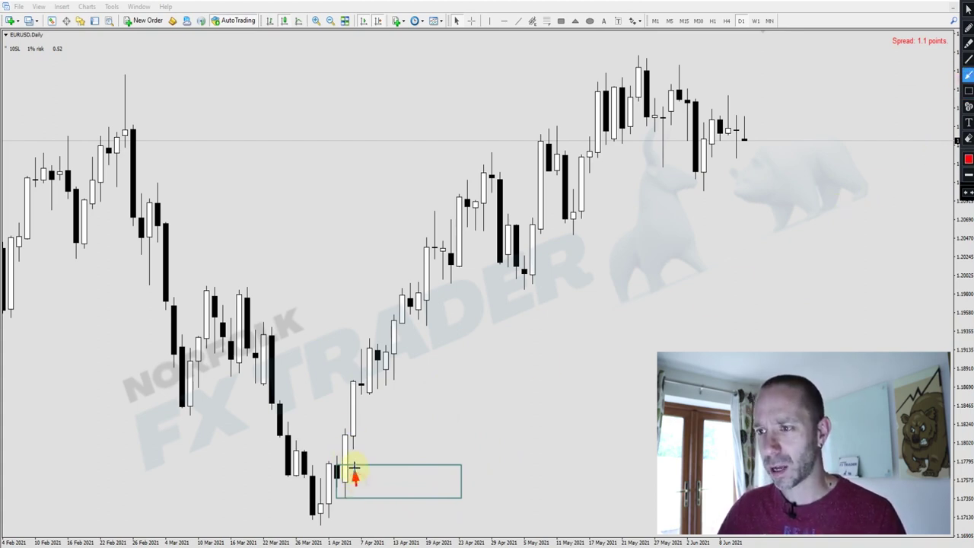
{"action": "mouse_move", "coordinate": [354, 442]}
{"action": "left_mouse_down"}
{"action": "mouse_move", "coordinate": [364, 348]}
{"action": "mouse_move", "coordinate": [398, 372]}
{"action": "mouse_move", "coordinate": [403, 287]}
{"action": "left_mouse_up"}
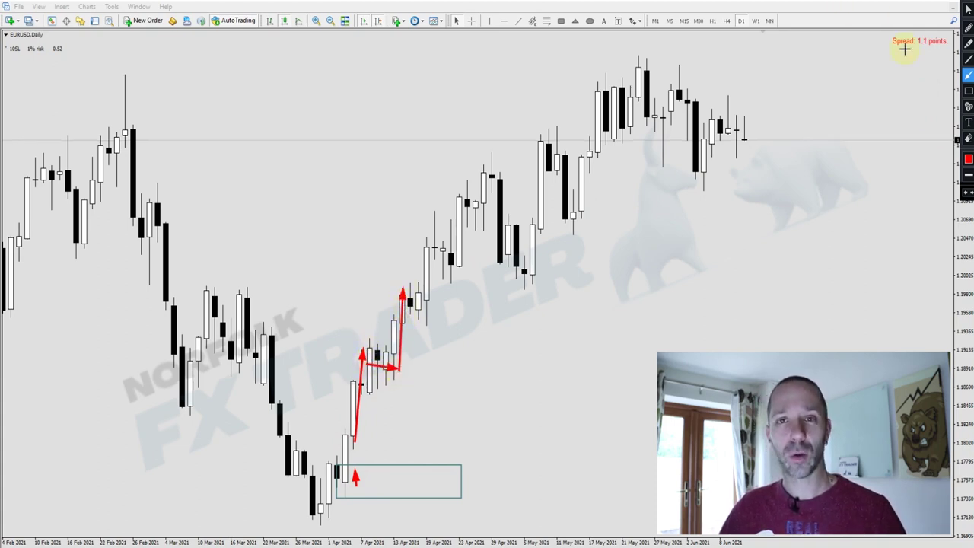
- Clear the chart, draw a blue line above the 9 April pause and box that pause out to late April
{"action": "left_click", "coordinate": [967, 137]}
{"action": "left_click", "coordinate": [968, 59]}
{"action": "left_click_drag", "start_coordinate": [375, 344], "coordinate": [432, 342]}
{"action": "left_click", "coordinate": [968, 91]}
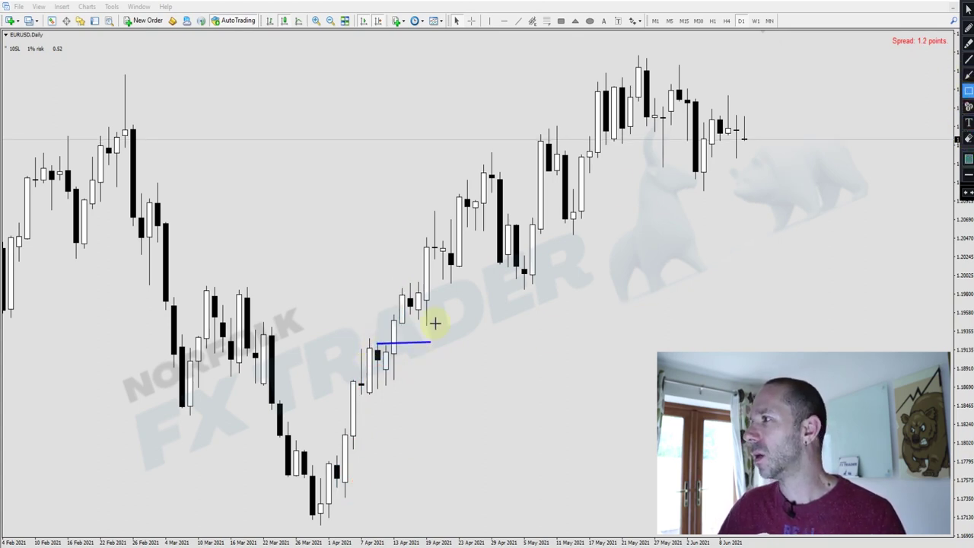
{"action": "left_click_drag", "start_coordinate": [375, 350], "coordinate": [490, 390]}
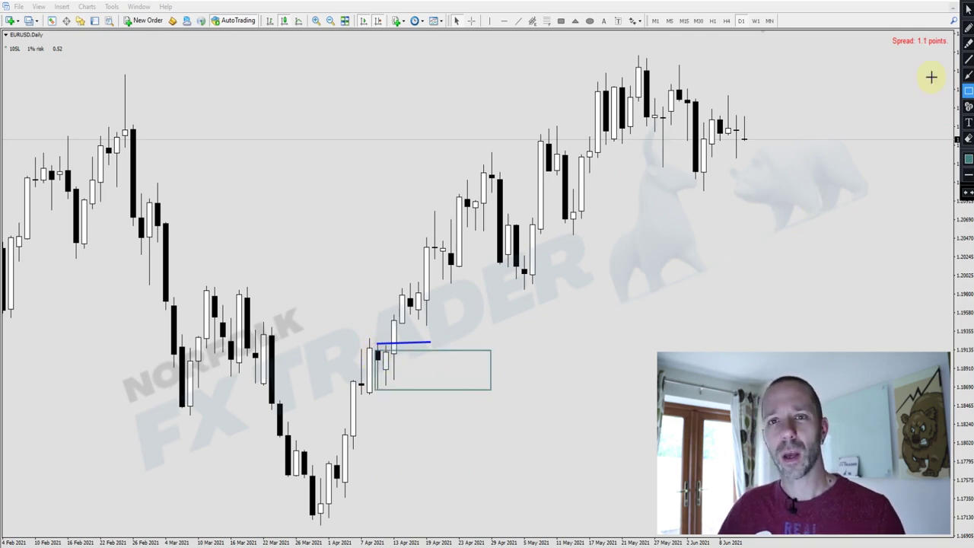
{"action": "left_click", "coordinate": [967, 27]}
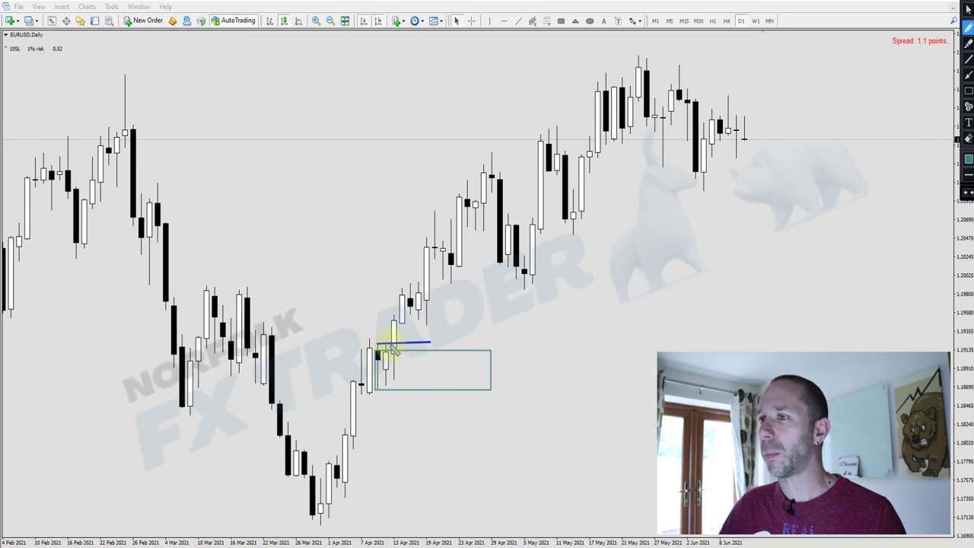
- Pen a line down to the 9 April zone, clear the chart and draw red arrows tracing the mid-April rally, pause and rally
{"action": "left_click_drag", "start_coordinate": [414, 301], "coordinate": [439, 359]}
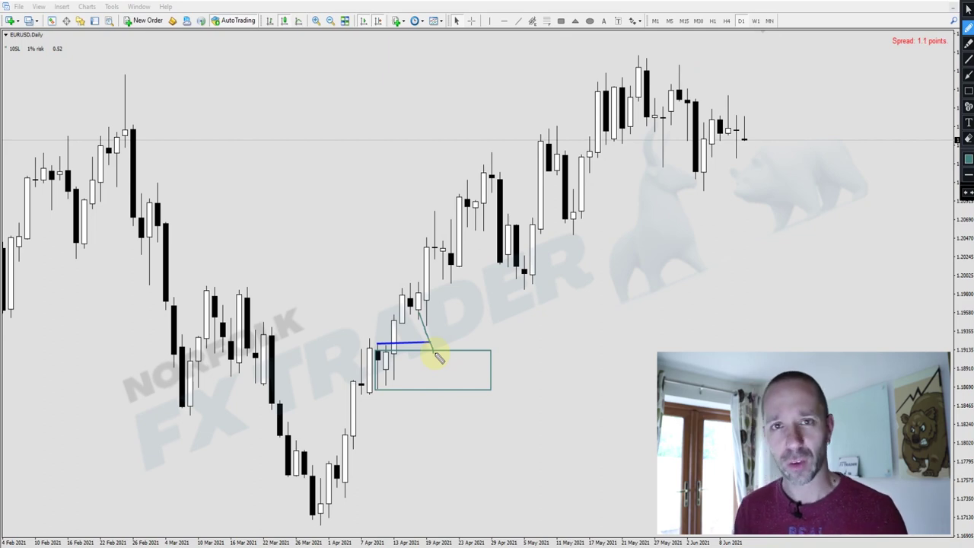
{"action": "left_click", "coordinate": [968, 138]}
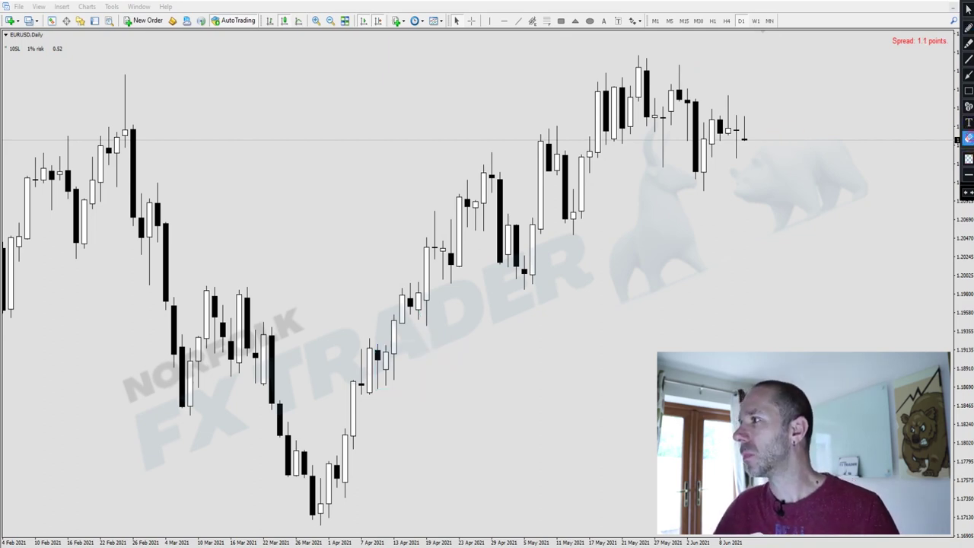
{"action": "left_click", "coordinate": [967, 74]}
{"action": "mouse_move", "coordinate": [402, 368]}
{"action": "left_mouse_down"}
{"action": "mouse_move", "coordinate": [401, 298]}
{"action": "mouse_move", "coordinate": [428, 315]}
{"action": "mouse_move", "coordinate": [428, 237]}
{"action": "left_mouse_up"}
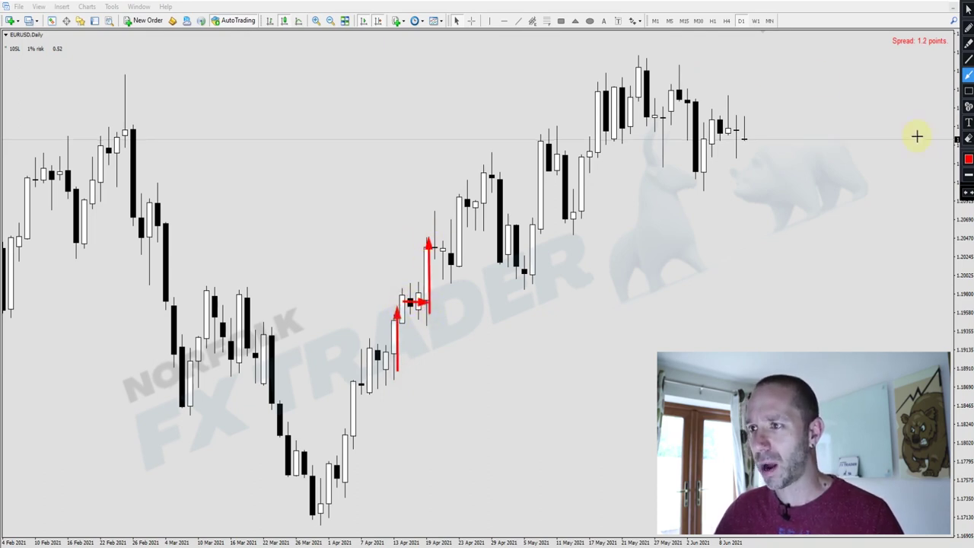
- Replace the arrows with a rectangle around the mid-April pause out to mid-May, and trace the following rally, pullback and rally with red arrows
{"action": "left_click", "coordinate": [967, 138]}
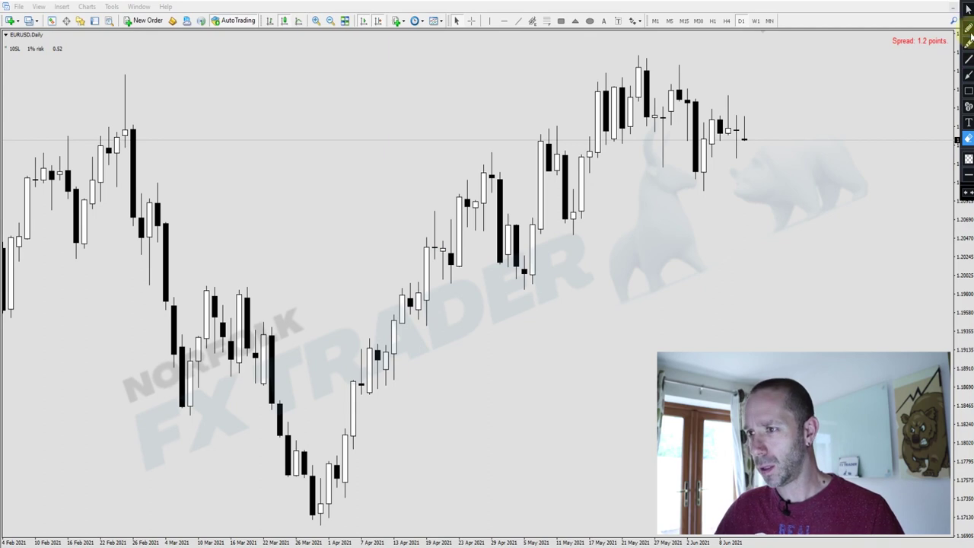
{"action": "left_click", "coordinate": [968, 90]}
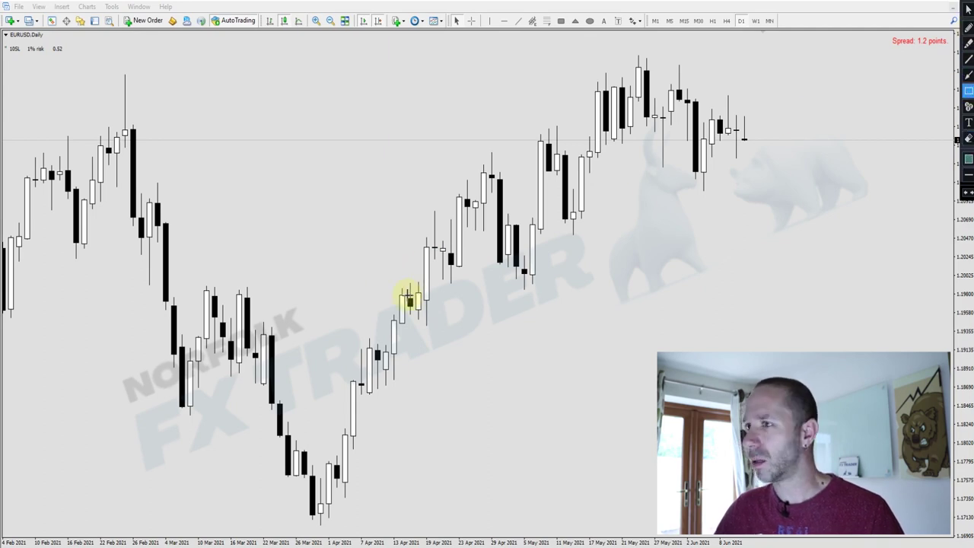
{"action": "mouse_move", "coordinate": [409, 300]}
{"action": "left_mouse_down"}
{"action": "mouse_move", "coordinate": [507, 330]}
{"action": "mouse_move", "coordinate": [597, 325]}
{"action": "left_mouse_up"}
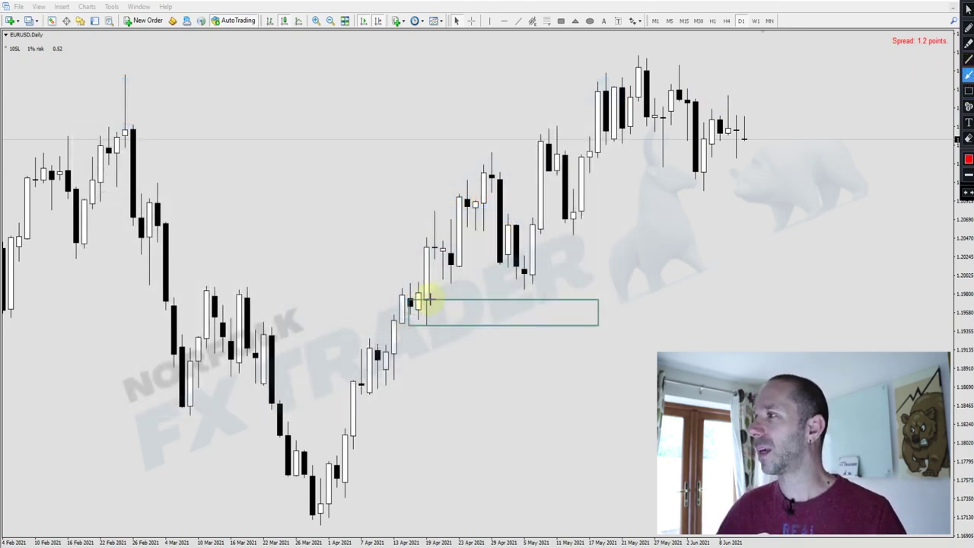
{"action": "mouse_move", "coordinate": [428, 300]}
{"action": "left_mouse_down"}
{"action": "mouse_move", "coordinate": [430, 207]}
{"action": "mouse_move", "coordinate": [461, 280]}
{"action": "left_mouse_up"}
{"action": "mouse_move", "coordinate": [461, 280]}
{"action": "left_mouse_down"}
{"action": "mouse_move", "coordinate": [464, 206]}
{"action": "mouse_move", "coordinate": [486, 164]}
{"action": "left_mouse_up"}
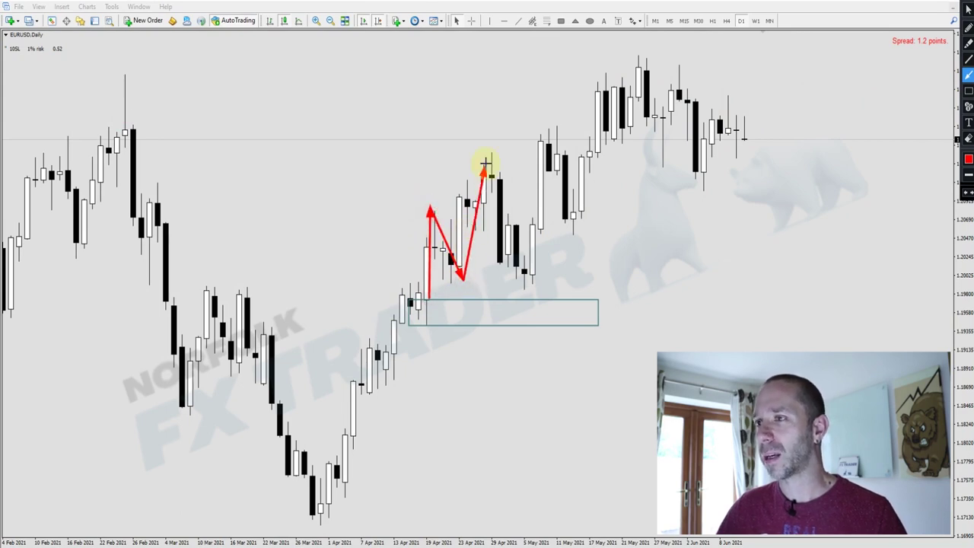
- Clear the chart and draw a rectangle around the 22 April pause, extended to about 12 May
{"action": "left_click", "coordinate": [967, 140]}
{"action": "left_click", "coordinate": [967, 91]}
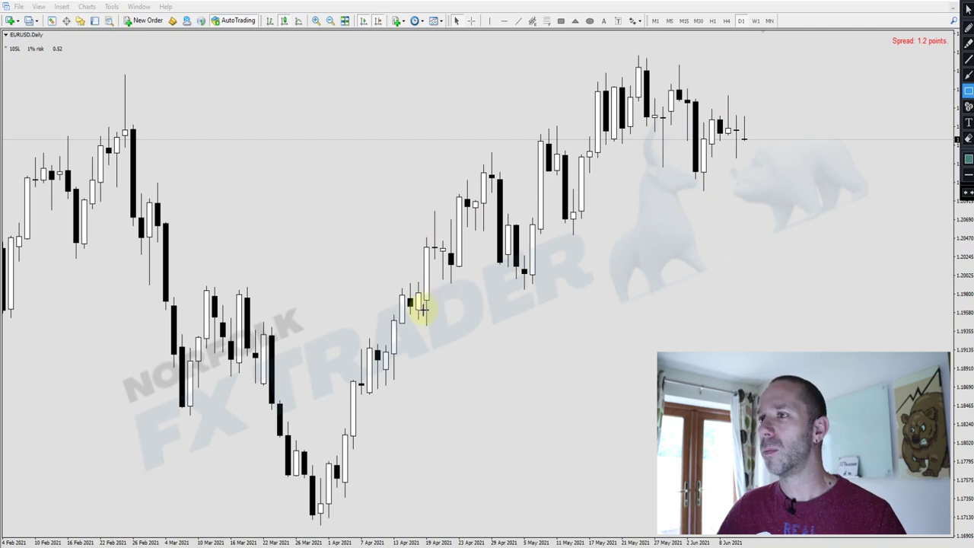
{"action": "mouse_move", "coordinate": [448, 253]}
{"action": "left_mouse_down"}
{"action": "mouse_move", "coordinate": [482, 280]}
{"action": "mouse_move", "coordinate": [572, 283]}
{"action": "left_mouse_up"}
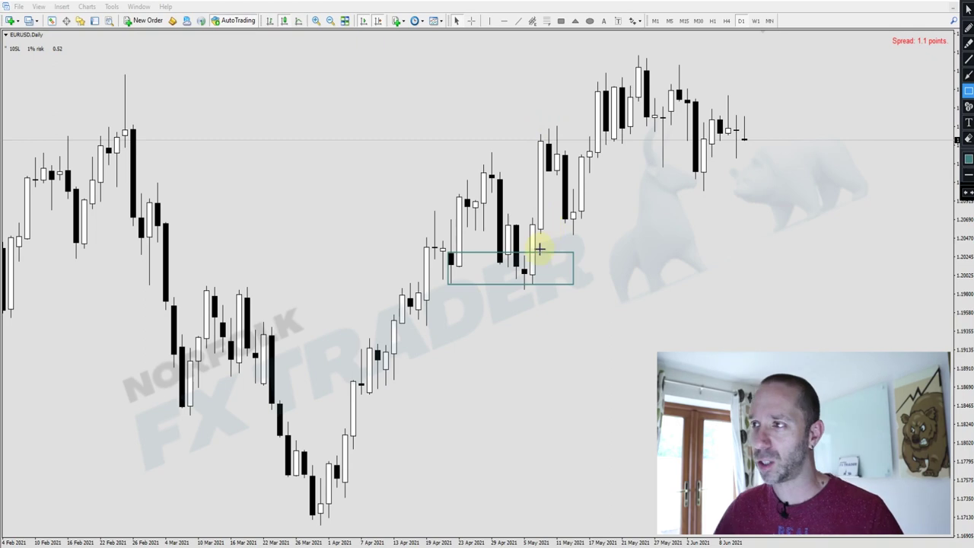
- Clear the chart and draw red arrows tracing the late-April rally, pause and drop, and the early-May pause and rally
{"action": "left_click", "coordinate": [969, 138]}
{"action": "left_click", "coordinate": [969, 74]}
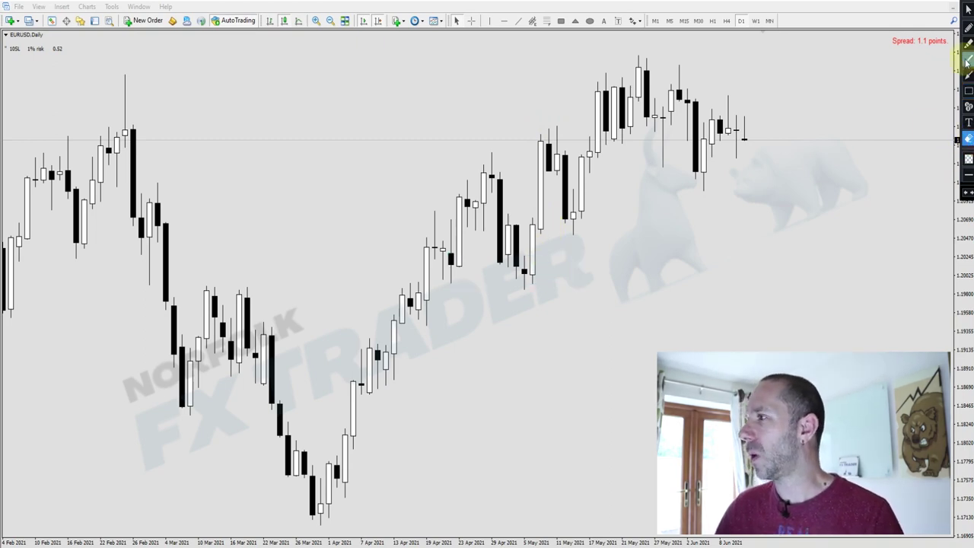
{"action": "mouse_move", "coordinate": [446, 276]}
{"action": "left_mouse_down"}
{"action": "mouse_move", "coordinate": [472, 169]}
{"action": "mouse_move", "coordinate": [500, 164]}
{"action": "mouse_move", "coordinate": [509, 286]}
{"action": "left_mouse_up"}
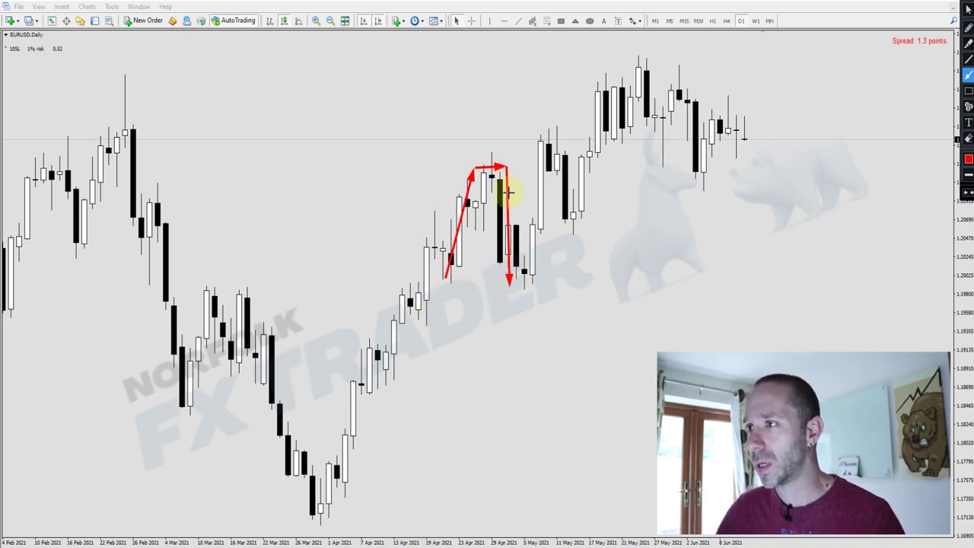
{"action": "mouse_move", "coordinate": [509, 280]}
{"action": "left_mouse_down"}
{"action": "mouse_move", "coordinate": [550, 279]}
{"action": "mouse_move", "coordinate": [544, 141]}
{"action": "left_mouse_up"}
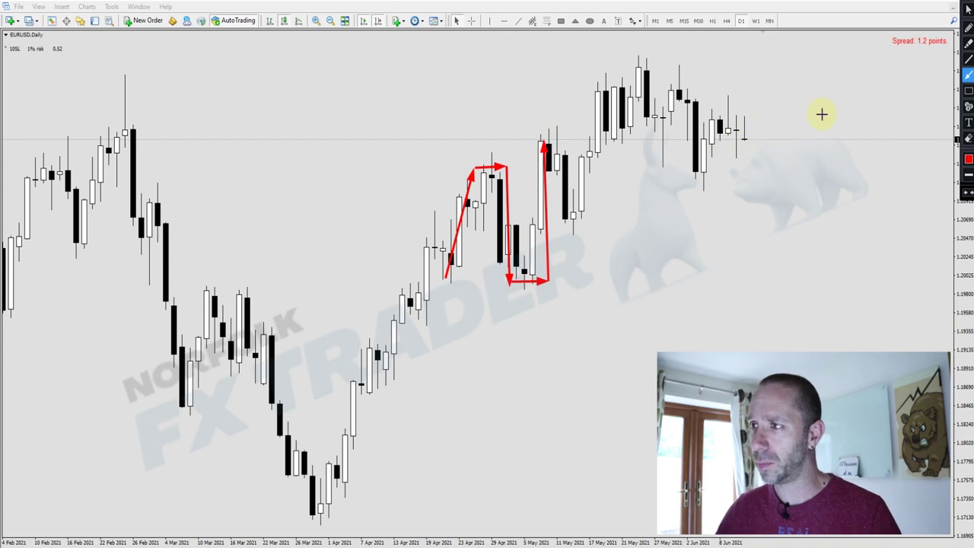
- Replace the arrows with a freehand pen line tracing the May rally, pause, drop, pause and renewed rally
{"action": "left_click", "coordinate": [969, 138]}
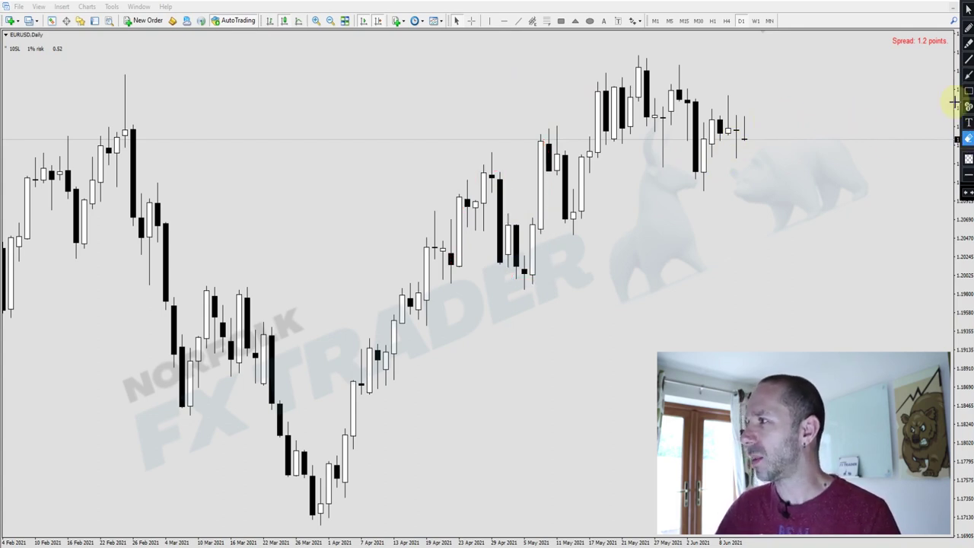
{"action": "left_click", "coordinate": [968, 27]}
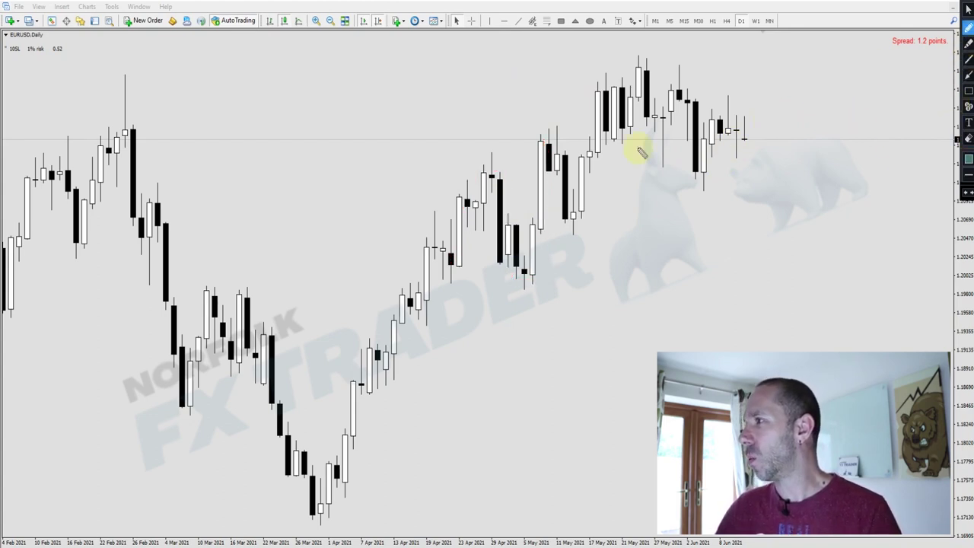
{"action": "mouse_move", "coordinate": [523, 234]}
{"action": "left_mouse_down"}
{"action": "mouse_move", "coordinate": [532, 145]}
{"action": "mouse_move", "coordinate": [559, 144]}
{"action": "mouse_move", "coordinate": [563, 215]}
{"action": "mouse_move", "coordinate": [586, 217]}
{"action": "mouse_move", "coordinate": [603, 76]}
{"action": "left_mouse_up"}
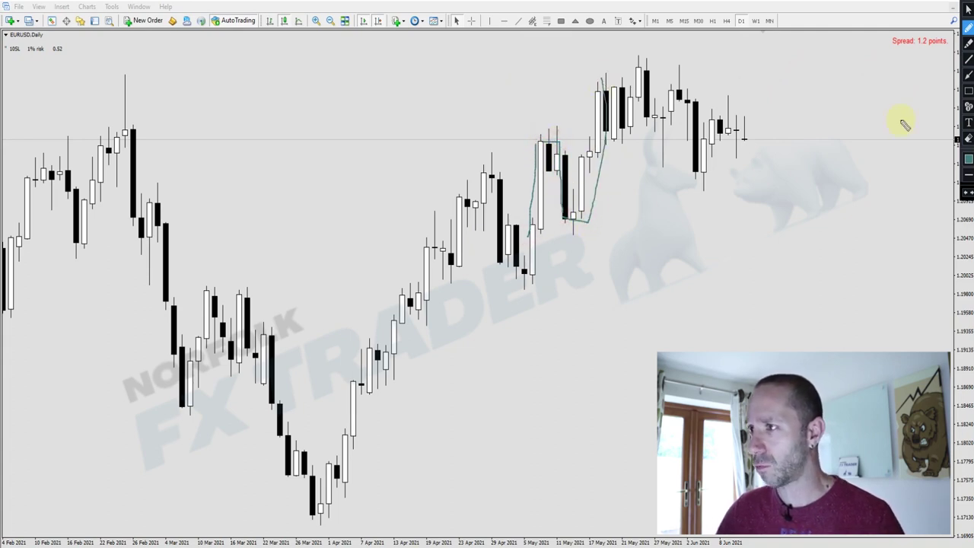
- Replace the pen line with a rectangle from the mid-May pause to beyond 8 June, and mark the price touches on it with pen circles
{"action": "left_click", "coordinate": [969, 140]}
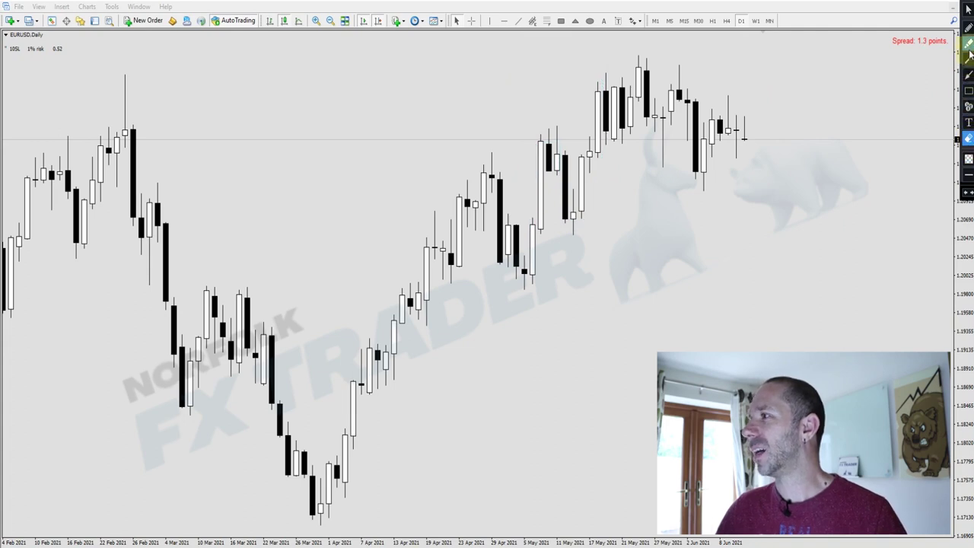
{"action": "left_click", "coordinate": [968, 91]}
{"action": "left_click_drag", "start_coordinate": [563, 155], "coordinate": [822, 232]}
{"action": "left_click", "coordinate": [968, 27]}
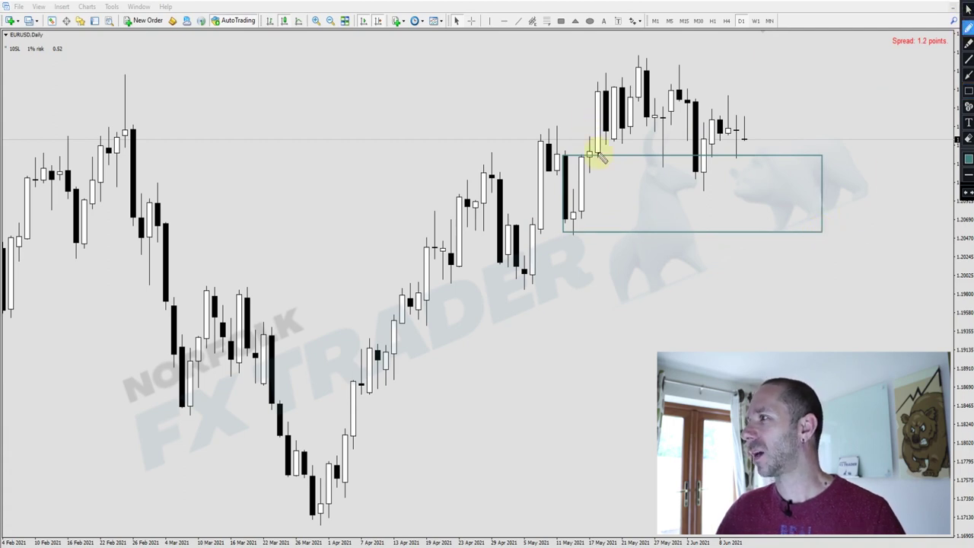
{"action": "mouse_move", "coordinate": [669, 152]}
{"action": "left_mouse_down"}
{"action": "mouse_move", "coordinate": [652, 159]}
{"action": "mouse_move", "coordinate": [658, 151]}
{"action": "left_mouse_up"}
{"action": "mouse_move", "coordinate": [707, 170]}
{"action": "left_mouse_down"}
{"action": "mouse_move", "coordinate": [696, 178]}
{"action": "mouse_move", "coordinate": [702, 184]}
{"action": "left_mouse_up"}
{"action": "left_click_drag", "start_coordinate": [596, 153], "coordinate": [600, 158]}
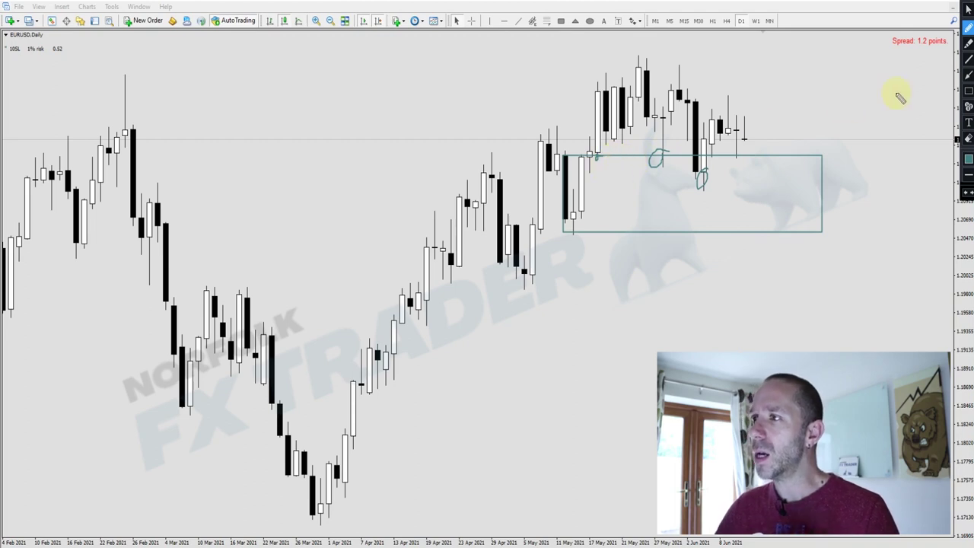
- Handwrite a large capital D inside the mid-May zone
{"action": "left_click", "coordinate": [967, 74]}
{"action": "left_click_drag", "start_coordinate": [631, 185], "coordinate": [631, 211]}
{"action": "left_click_drag", "start_coordinate": [661, 181], "coordinate": [639, 206]}
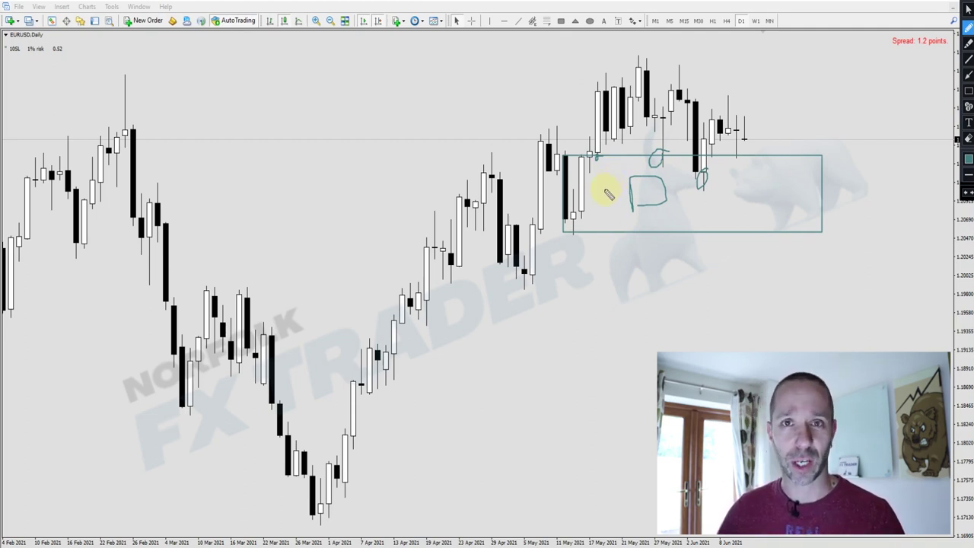
- Draw short pen lines at the two circled lows, a vertical stroke by the late-May candles and a tall upward arrow from the zone
{"action": "left_click_drag", "start_coordinate": [658, 168], "coordinate": [735, 192]}
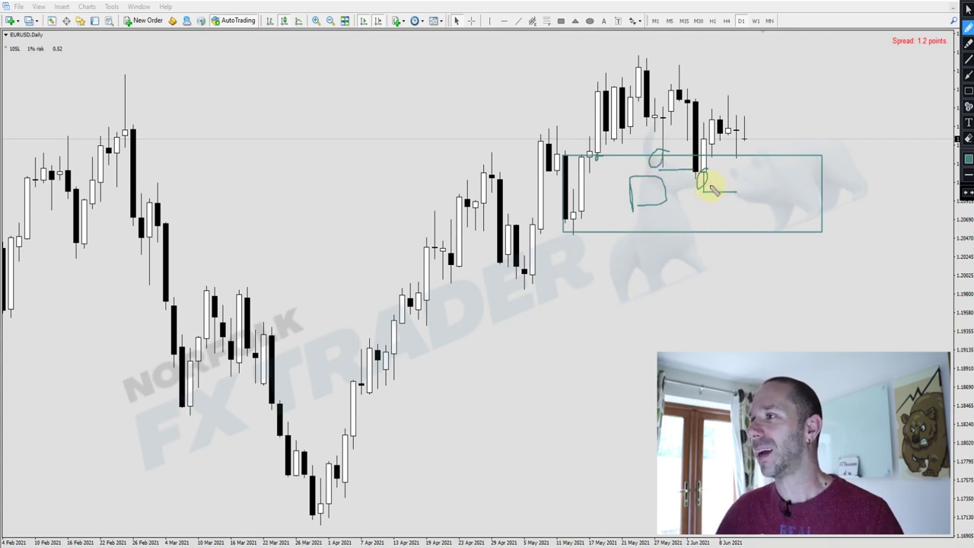
{"action": "left_click_drag", "start_coordinate": [627, 98], "coordinate": [630, 123]}
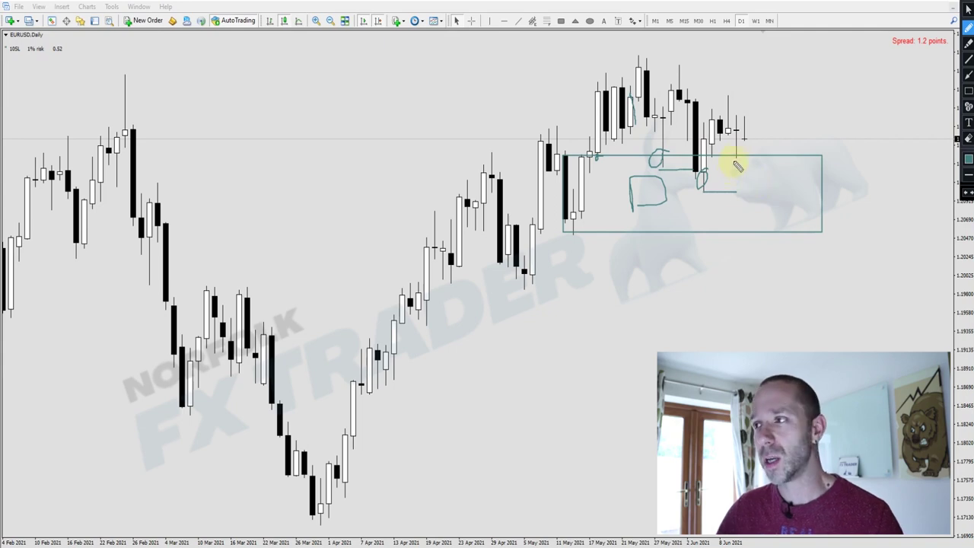
{"action": "mouse_move", "coordinate": [766, 166]}
{"action": "left_mouse_down"}
{"action": "mouse_move", "coordinate": [750, 78]}
{"action": "mouse_move", "coordinate": [781, 93]}
{"action": "left_mouse_up"}
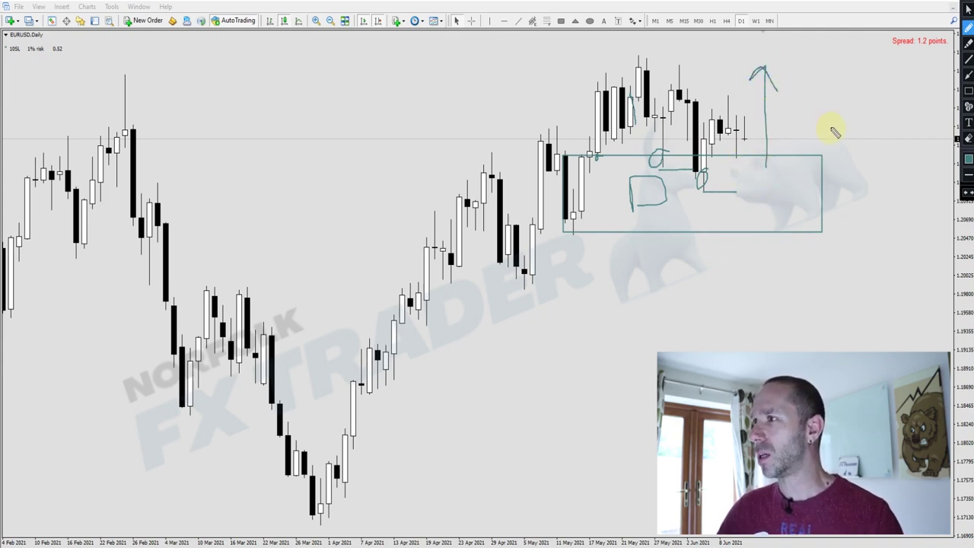
- Clear the chart and box the 22 April pause again, extending the rectangle to about 18 May
{"action": "left_click", "coordinate": [968, 139]}
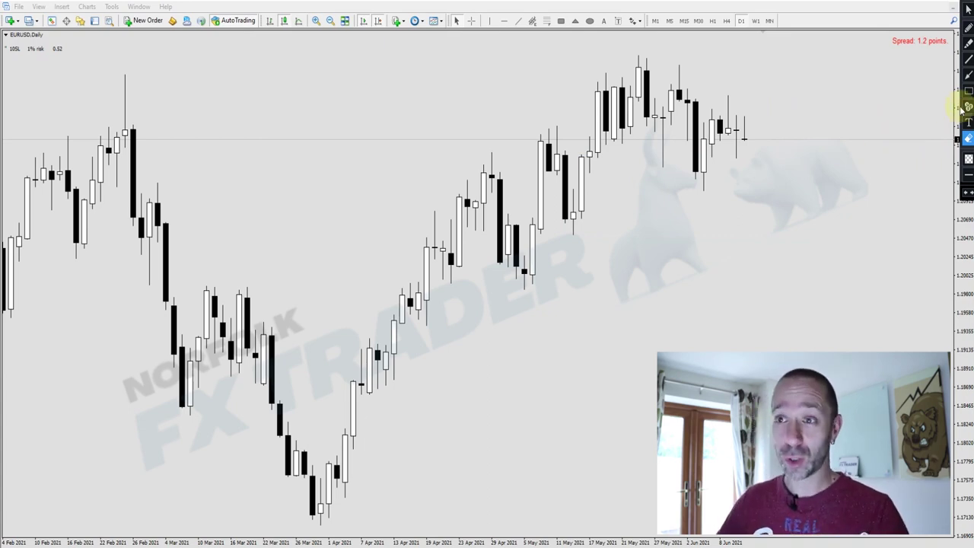
{"action": "left_click", "coordinate": [967, 28]}
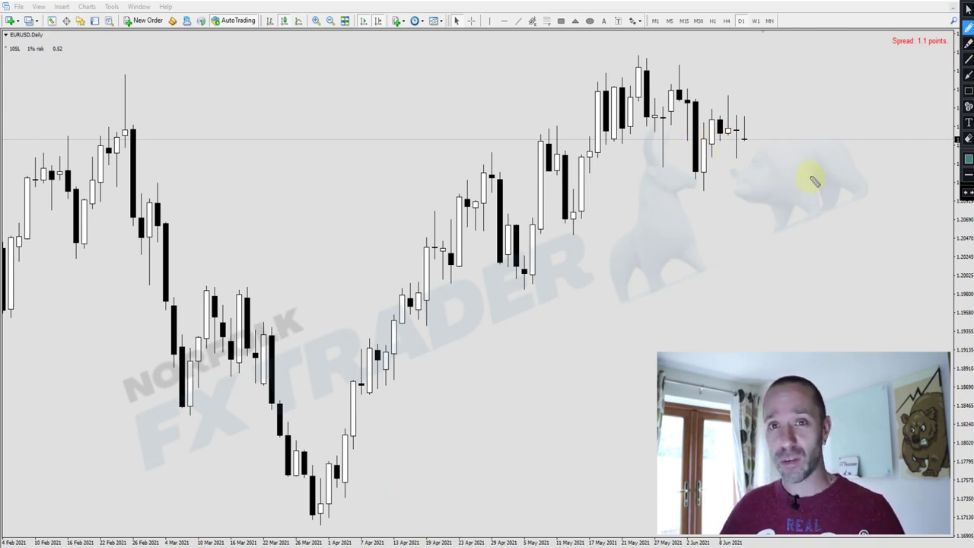
{"action": "left_click", "coordinate": [967, 90]}
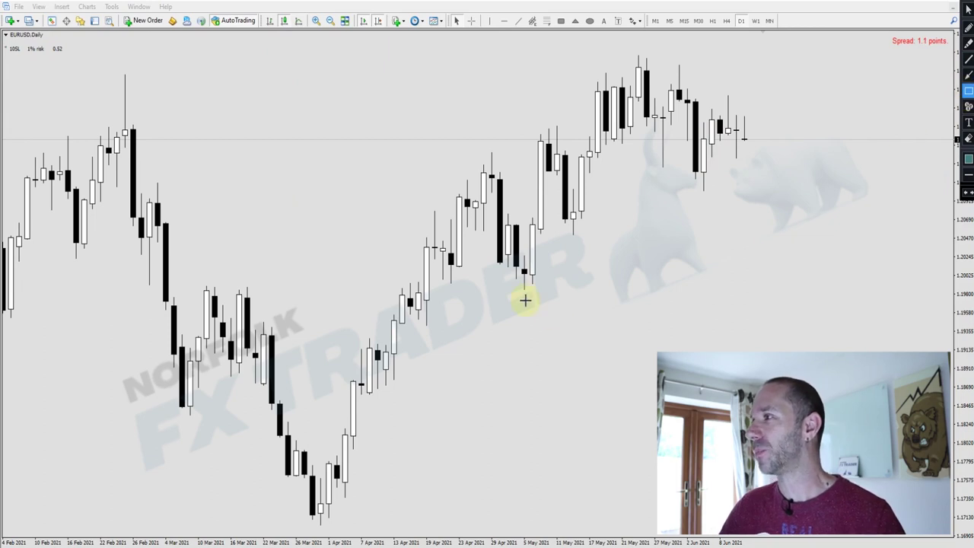
{"action": "left_click_drag", "start_coordinate": [452, 253], "coordinate": [598, 284]}
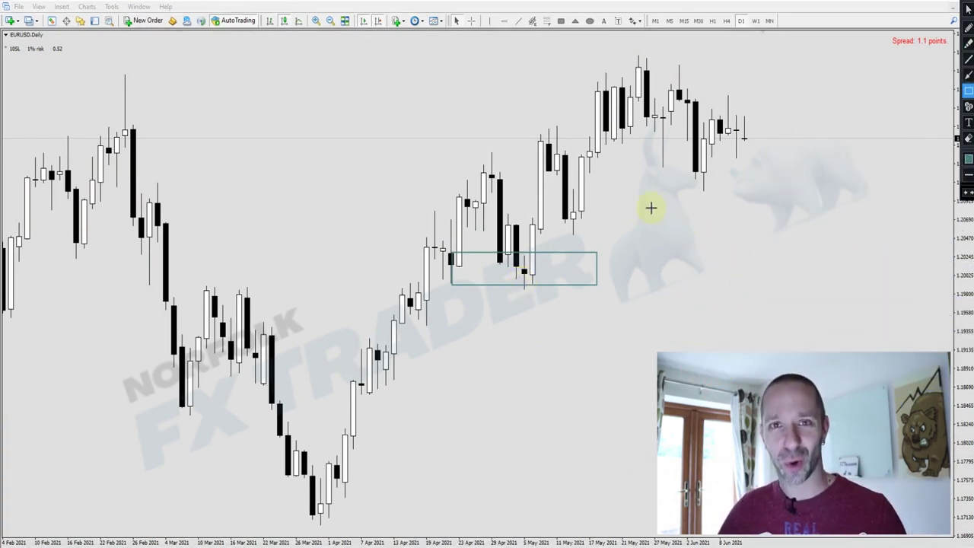
- Draw a horizontal blue line near the early-June low, running from the mid-May drop to just past the latest candles
{"action": "left_click", "coordinate": [968, 28]}
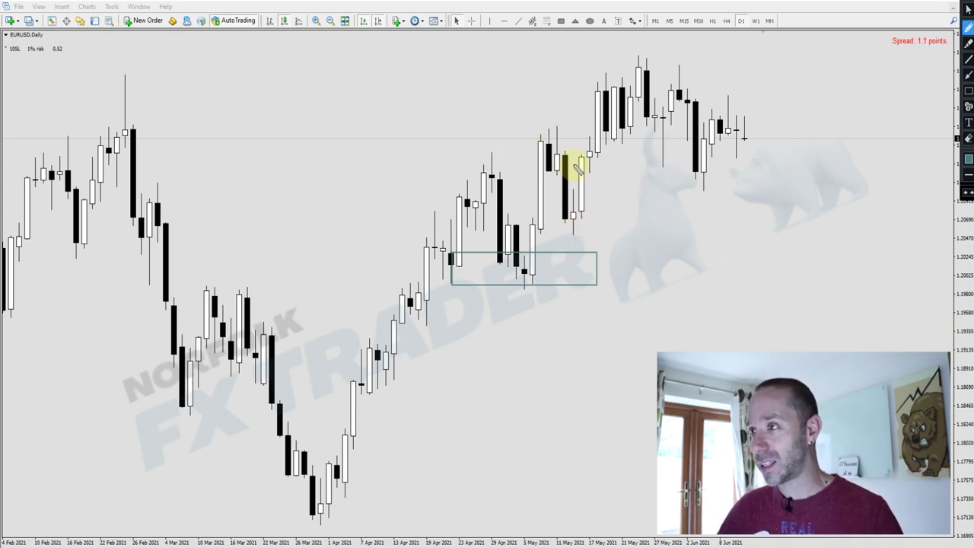
{"action": "left_click", "coordinate": [968, 58]}
{"action": "left_click_drag", "start_coordinate": [564, 183], "coordinate": [760, 183]}
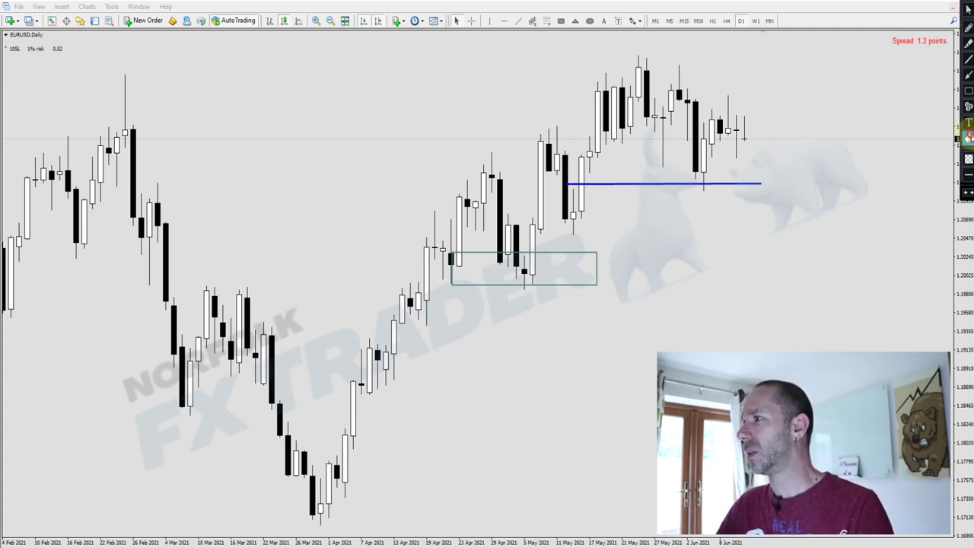
- Clear the drawings, switch the chart to the weekly timeframe and box the late-April pause out past the latest candle
{"action": "left_click", "coordinate": [968, 139]}
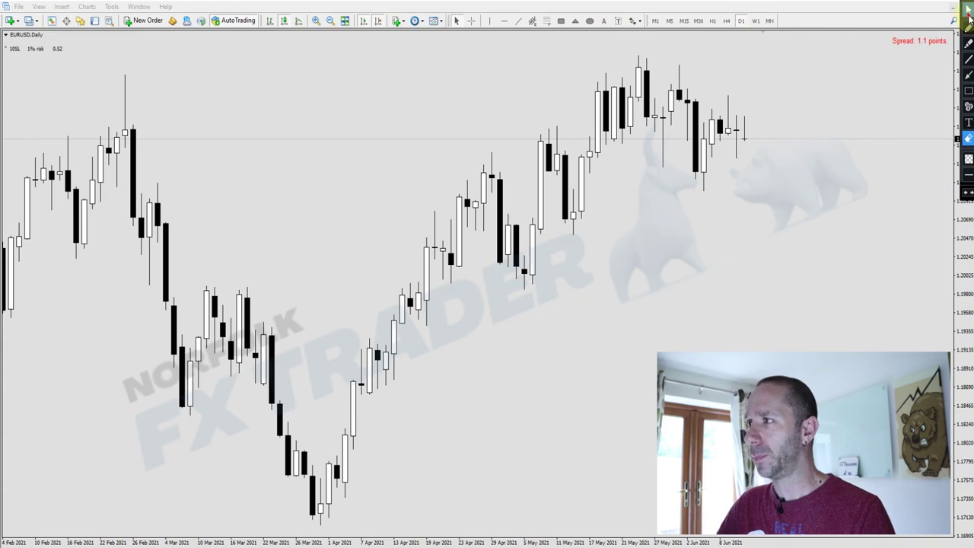
{"action": "left_click", "coordinate": [755, 20]}
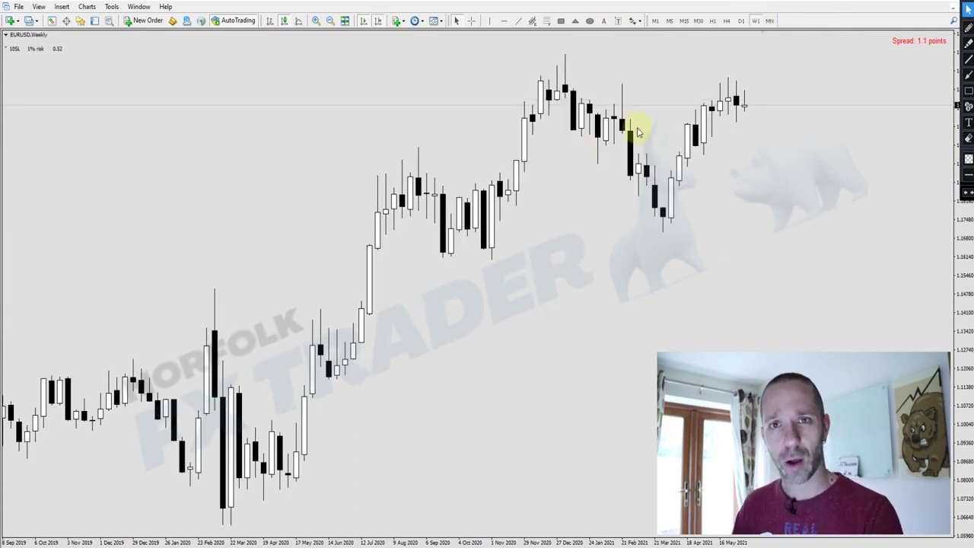
{"action": "left_click", "coordinate": [968, 90]}
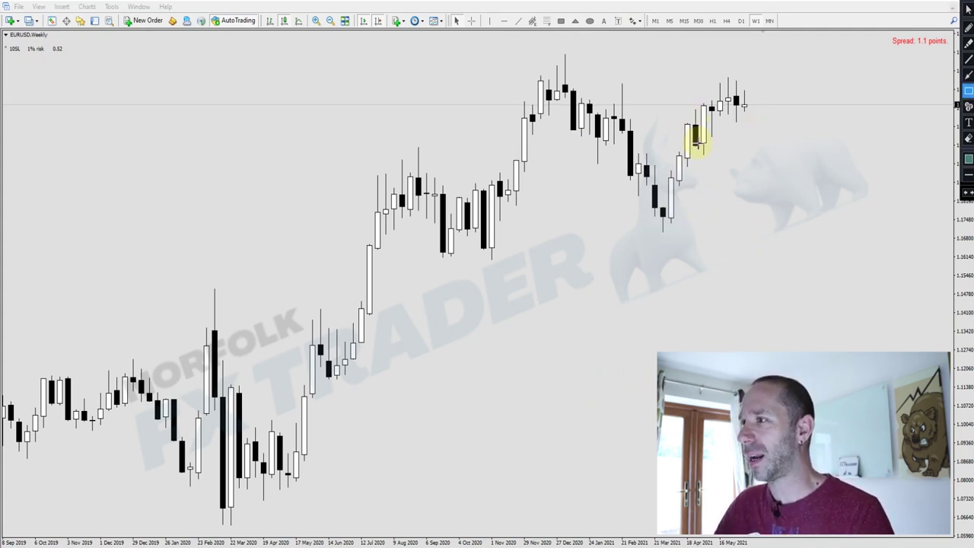
{"action": "left_click_drag", "start_coordinate": [693, 125], "coordinate": [797, 156]}
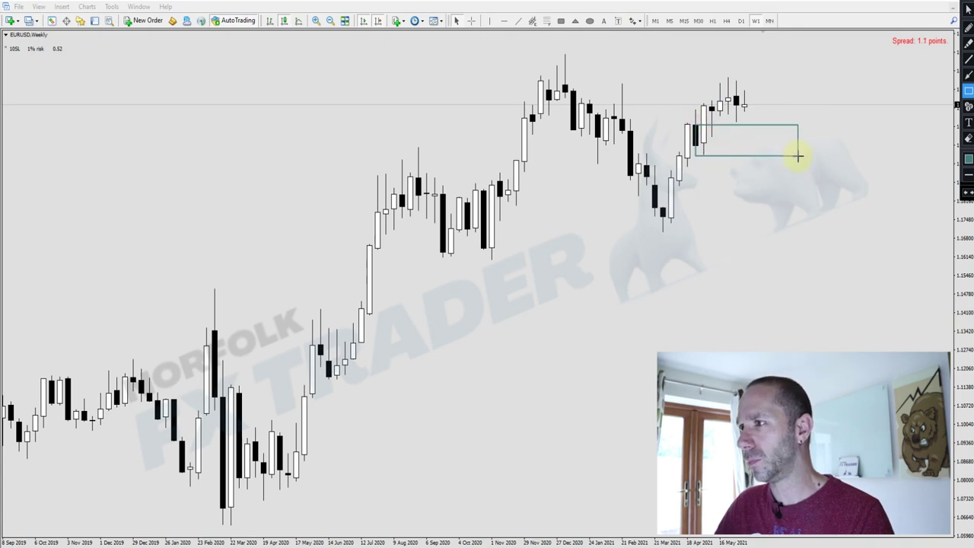
- Draw a short blue line above the late-April weekly zone, with red arrows marking the low inside it and the rise above it
{"action": "left_click", "coordinate": [969, 58]}
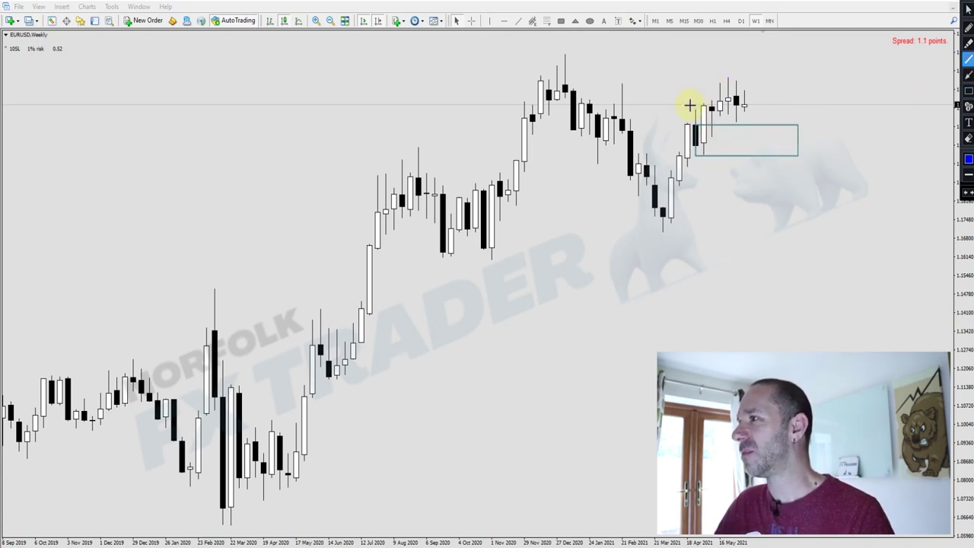
{"action": "mouse_move", "coordinate": [690, 109]}
{"action": "left_mouse_down"}
{"action": "mouse_move", "coordinate": [717, 109]}
{"action": "mouse_move", "coordinate": [710, 143]}
{"action": "mouse_move", "coordinate": [727, 159]}
{"action": "mouse_move", "coordinate": [715, 136]}
{"action": "mouse_move", "coordinate": [726, 74]}
{"action": "left_mouse_up"}
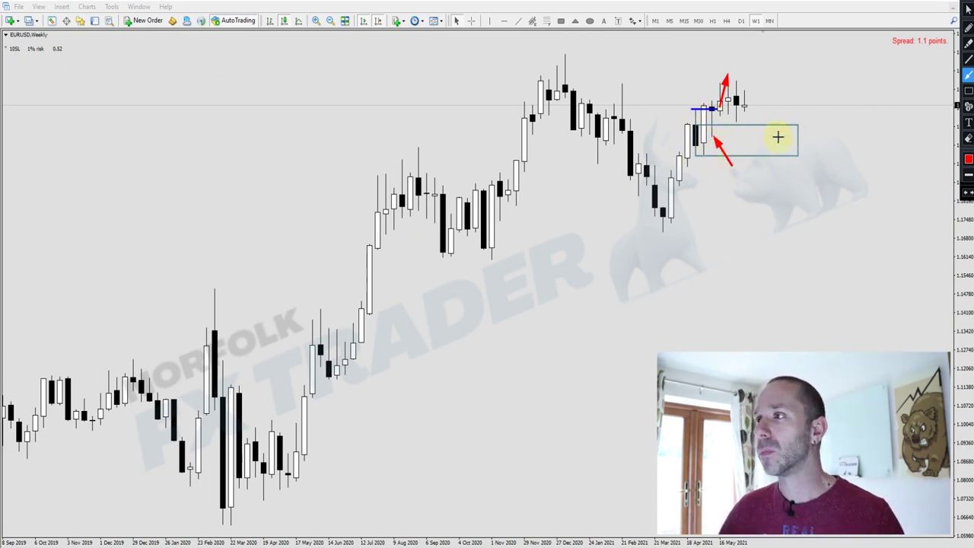
{"action": "left_click", "coordinate": [969, 34]}
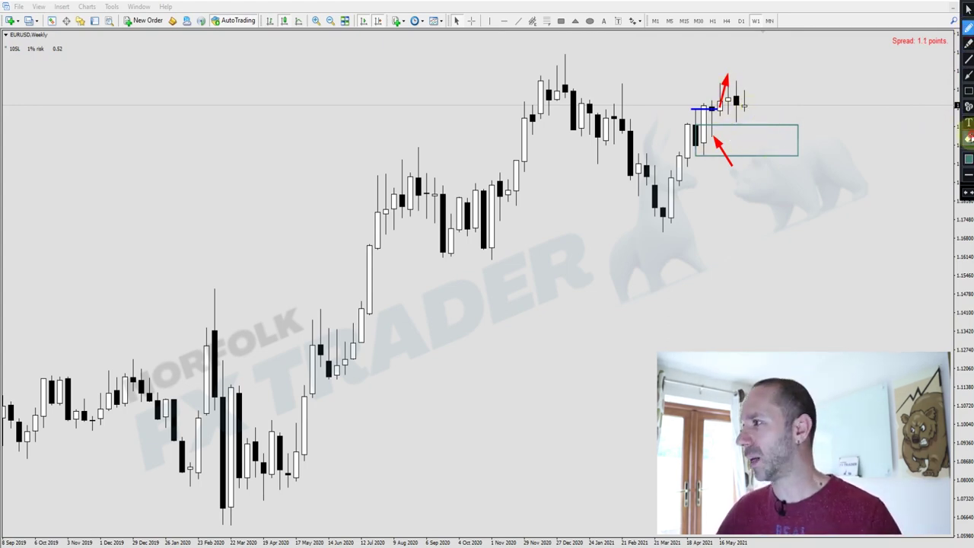
- Clear the weekly drawings and switch the chart to the one-hour timeframe
{"action": "left_click", "coordinate": [968, 138]}
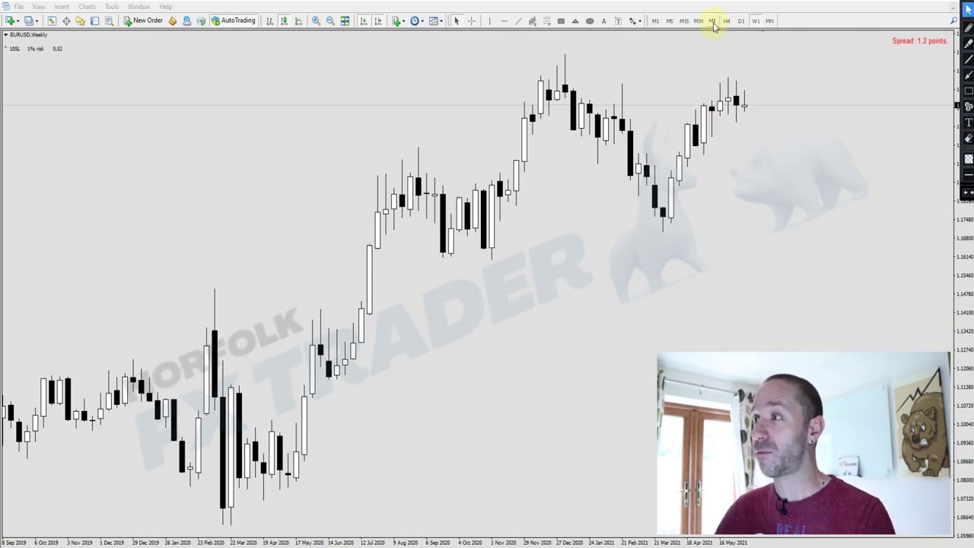
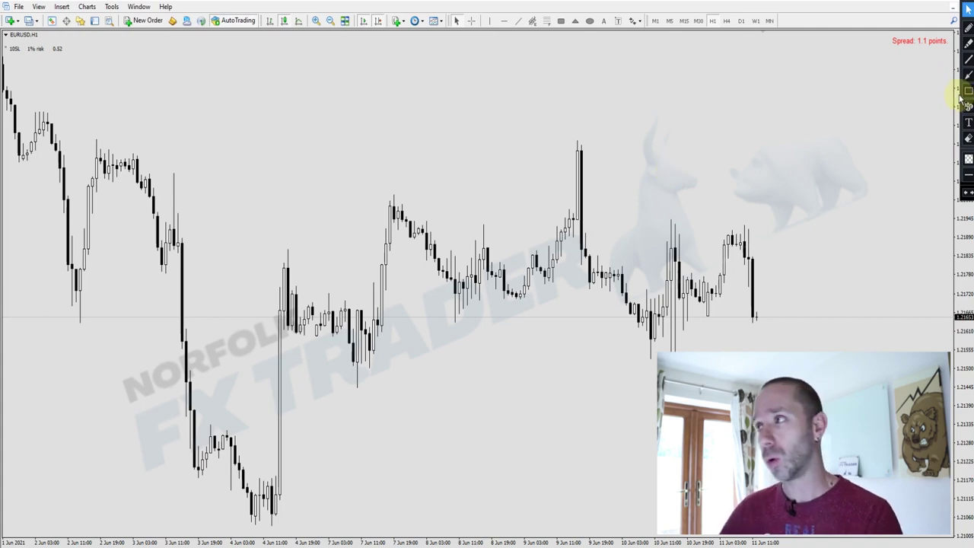
{"action": "left_click", "coordinate": [968, 27]}
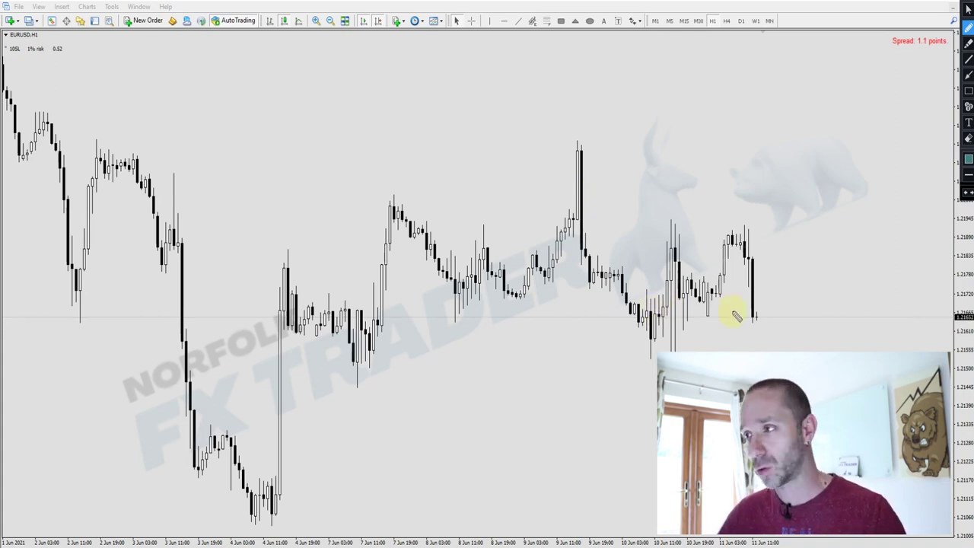
{"action": "left_click", "coordinate": [968, 6]}
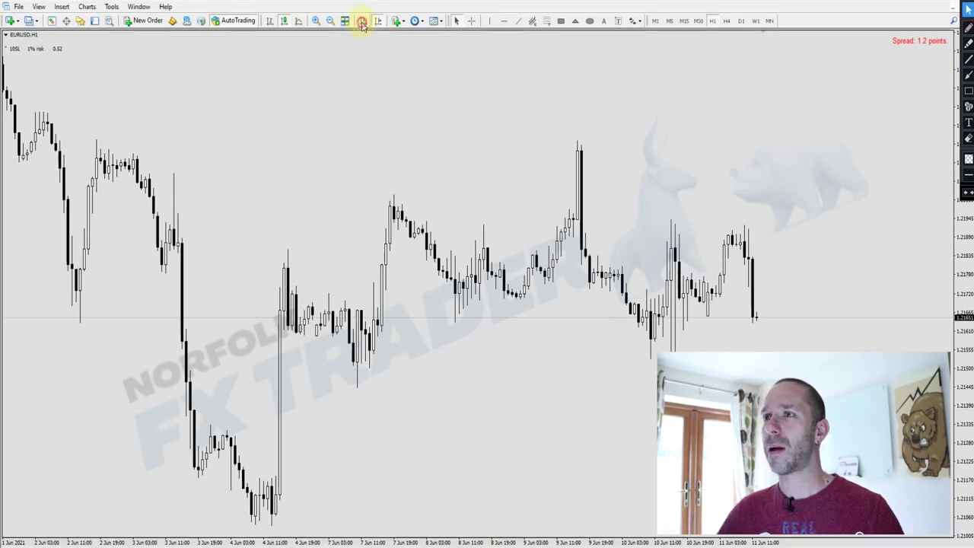
- Mark the 26 May high with a freehand horizontal line and trace the stepped drop below it
{"action": "scroll", "coordinate": [722, 98], "scroll_direction": "up", "scroll_amount": 10}
{"action": "scroll", "coordinate": [643, 178], "scroll_direction": "up", "scroll_amount": 5}
{"action": "scroll", "coordinate": [615, 145], "scroll_direction": "down", "scroll_amount": 2}
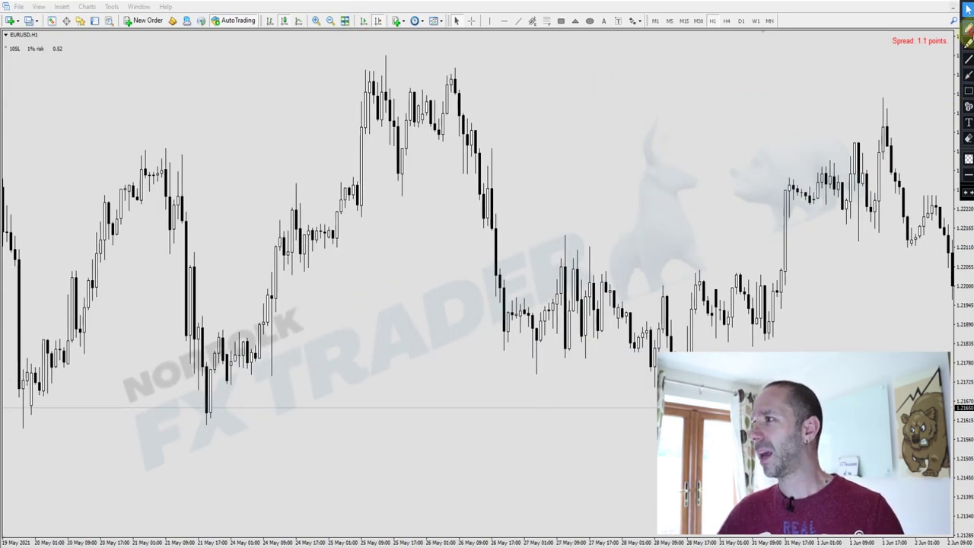
{"action": "left_click", "coordinate": [969, 28]}
{"action": "mouse_move", "coordinate": [429, 70]}
{"action": "left_mouse_down"}
{"action": "mouse_move", "coordinate": [469, 71]}
{"action": "mouse_move", "coordinate": [411, 66]}
{"action": "mouse_move", "coordinate": [449, 76]}
{"action": "mouse_move", "coordinate": [462, 144]}
{"action": "mouse_move", "coordinate": [474, 148]}
{"action": "mouse_move", "coordinate": [481, 223]}
{"action": "left_mouse_up"}
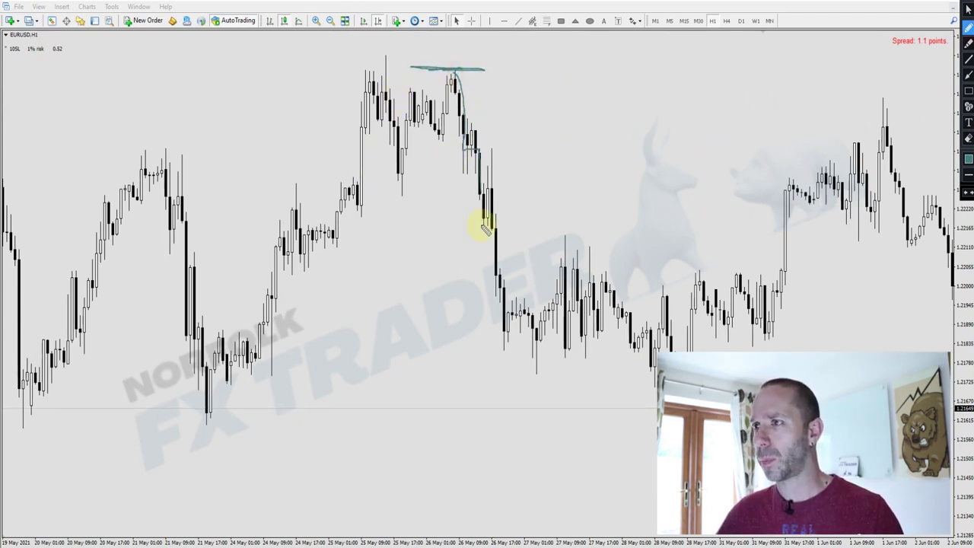
- Replace the pen marks with two overlapping rectangles around the first pause in the 26 May drop and circle the wick returning to it
{"action": "left_click", "coordinate": [968, 140]}
{"action": "left_click", "coordinate": [968, 91]}
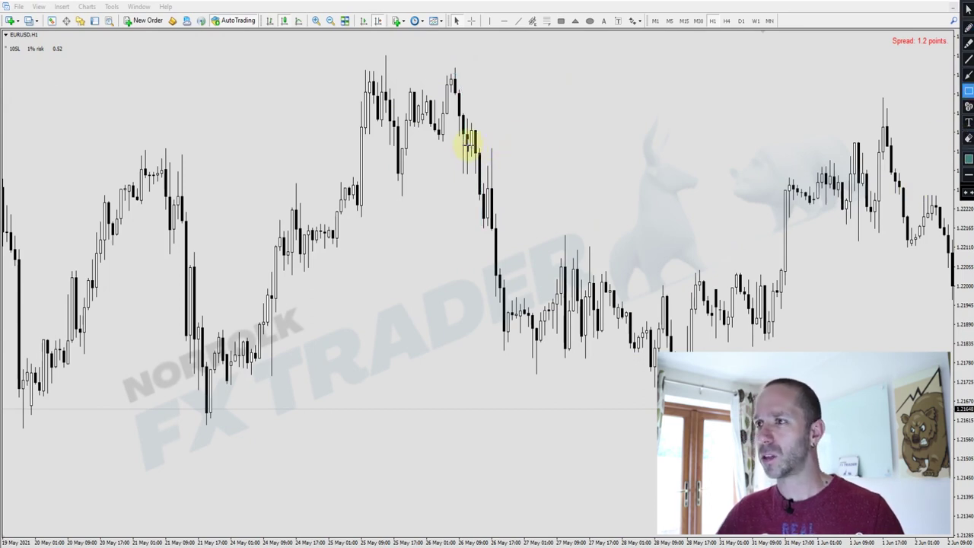
{"action": "left_click_drag", "start_coordinate": [472, 143], "coordinate": [578, 130]}
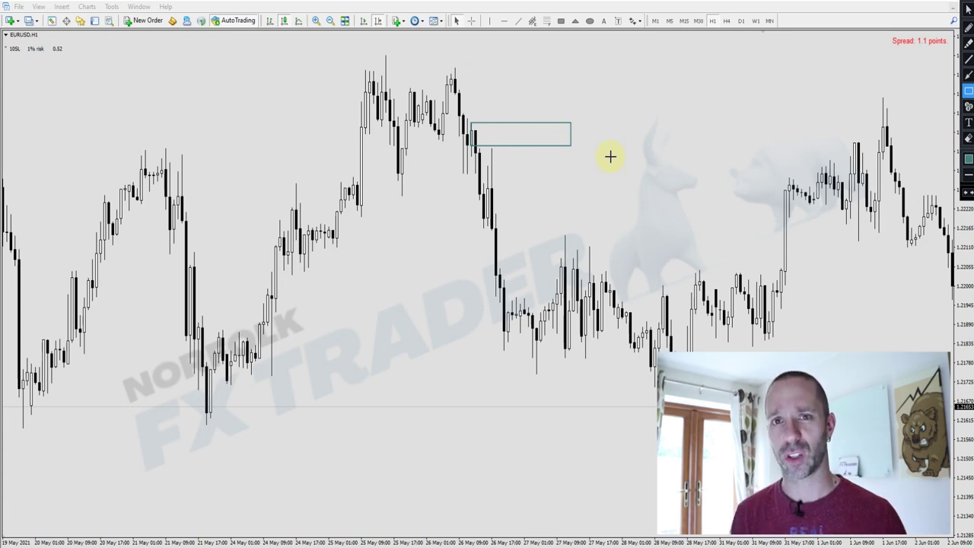
{"action": "mouse_move", "coordinate": [470, 148]}
{"action": "left_mouse_down"}
{"action": "mouse_move", "coordinate": [508, 155]}
{"action": "mouse_move", "coordinate": [473, 152]}
{"action": "left_mouse_up"}
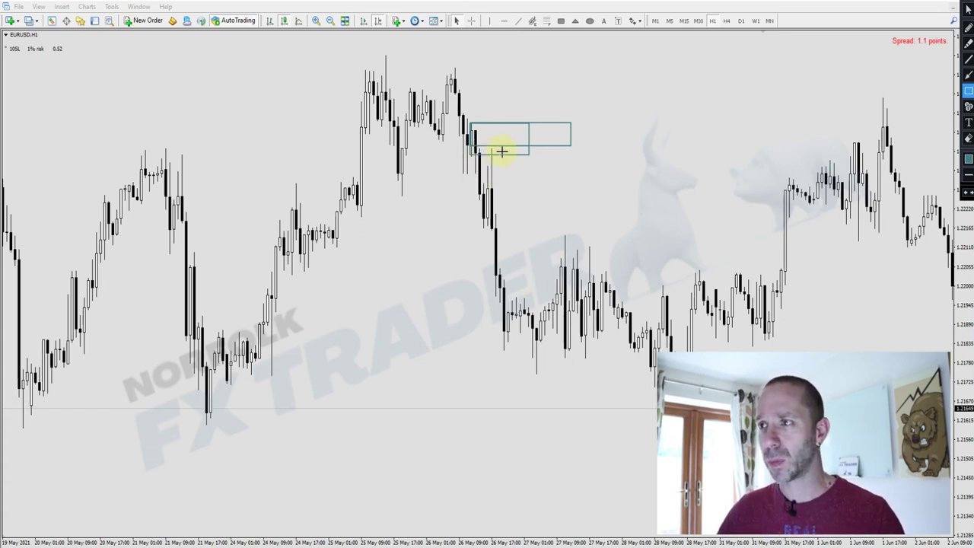
{"action": "left_click", "coordinate": [968, 26]}
{"action": "mouse_move", "coordinate": [506, 140]}
{"action": "left_mouse_down"}
{"action": "mouse_move", "coordinate": [488, 151]}
{"action": "mouse_move", "coordinate": [497, 155]}
{"action": "left_mouse_up"}
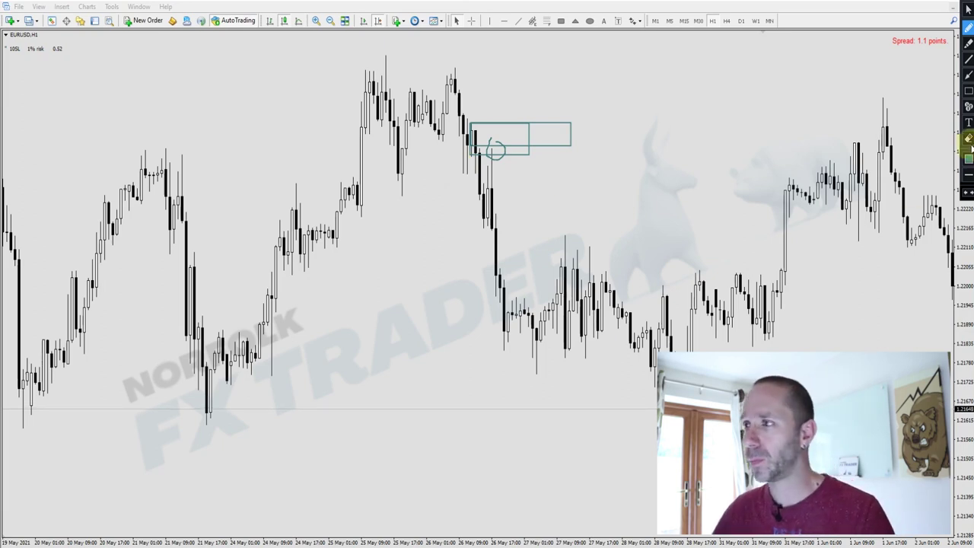
- Clear the drawings and box the lower pause in the 26 May drop out to about 31 May, with a small pen mark at its lower edge
{"action": "left_click", "coordinate": [968, 138]}
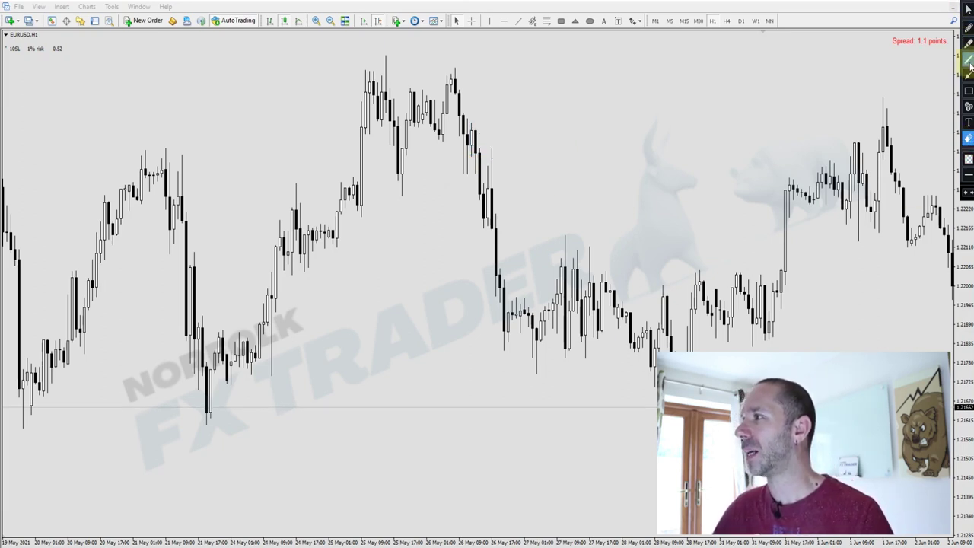
{"action": "left_click", "coordinate": [968, 91]}
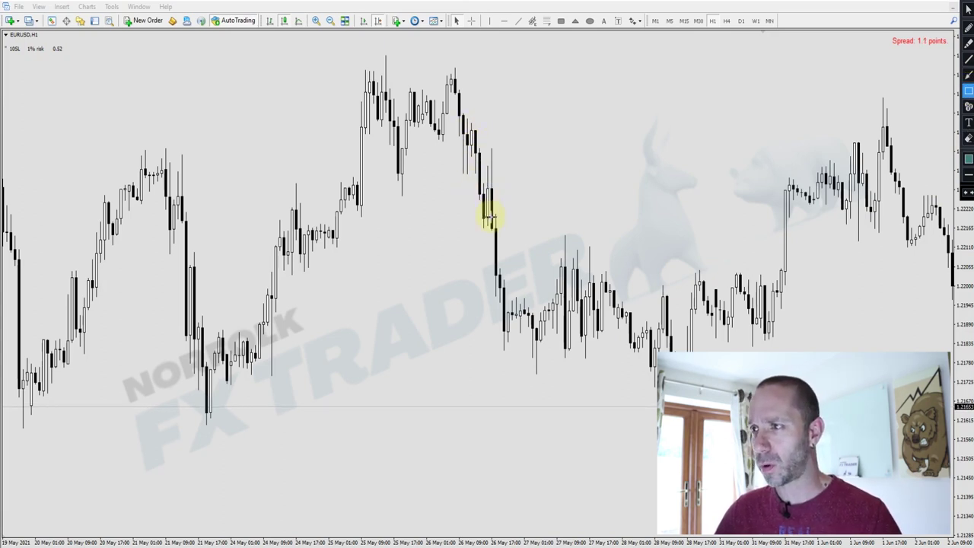
{"action": "mouse_move", "coordinate": [485, 220]}
{"action": "left_mouse_down"}
{"action": "mouse_move", "coordinate": [547, 202]}
{"action": "mouse_move", "coordinate": [589, 152]}
{"action": "mouse_move", "coordinate": [793, 147]}
{"action": "left_mouse_up"}
{"action": "left_click", "coordinate": [968, 27]}
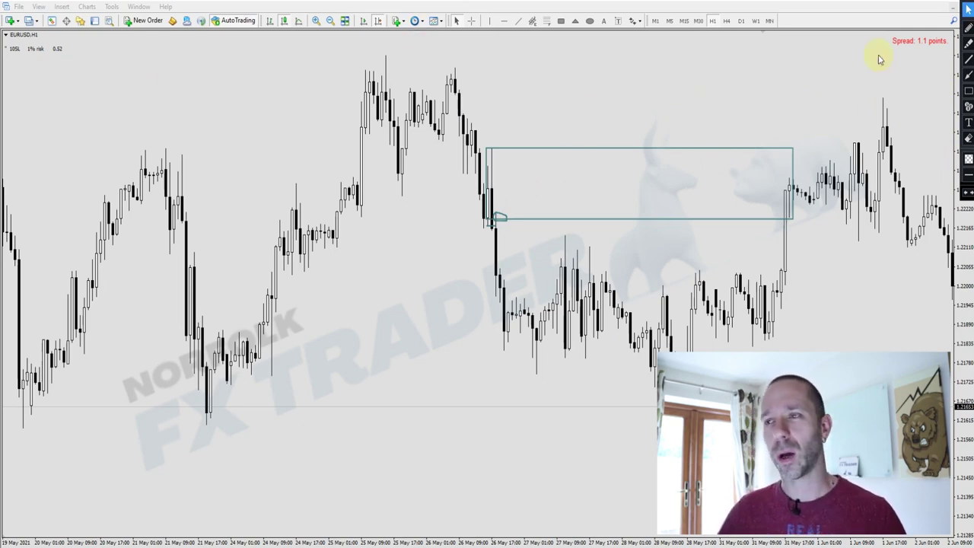
- Clear the drawings and draw a short blue line at the low of the white pause candle in the 26 May drop
{"action": "left_click", "coordinate": [317, 20]}
{"action": "left_click", "coordinate": [317, 20]}
{"action": "mouse_move", "coordinate": [943, 122]}
{"action": "left_mouse_down"}
{"action": "mouse_move", "coordinate": [843, 100]}
{"action": "mouse_move", "coordinate": [614, 102]}
{"action": "left_mouse_up"}
{"action": "left_click", "coordinate": [968, 138]}
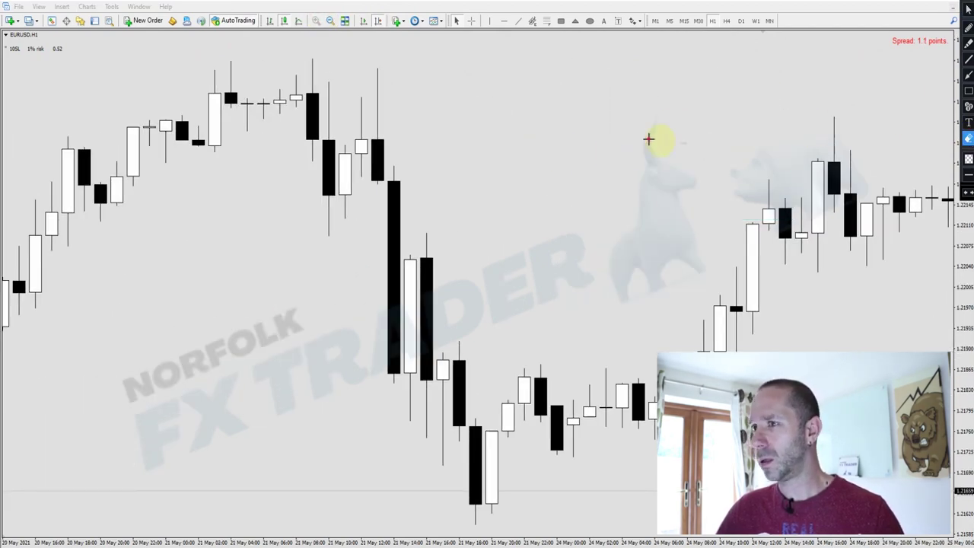
{"action": "left_click", "coordinate": [968, 6]}
{"action": "left_click_drag", "start_coordinate": [694, 130], "coordinate": [271, 127]}
{"action": "mouse_move", "coordinate": [623, 182]}
{"action": "left_mouse_down"}
{"action": "mouse_move", "coordinate": [434, 159]}
{"action": "mouse_move", "coordinate": [446, 180]}
{"action": "mouse_move", "coordinate": [457, 179]}
{"action": "left_mouse_up"}
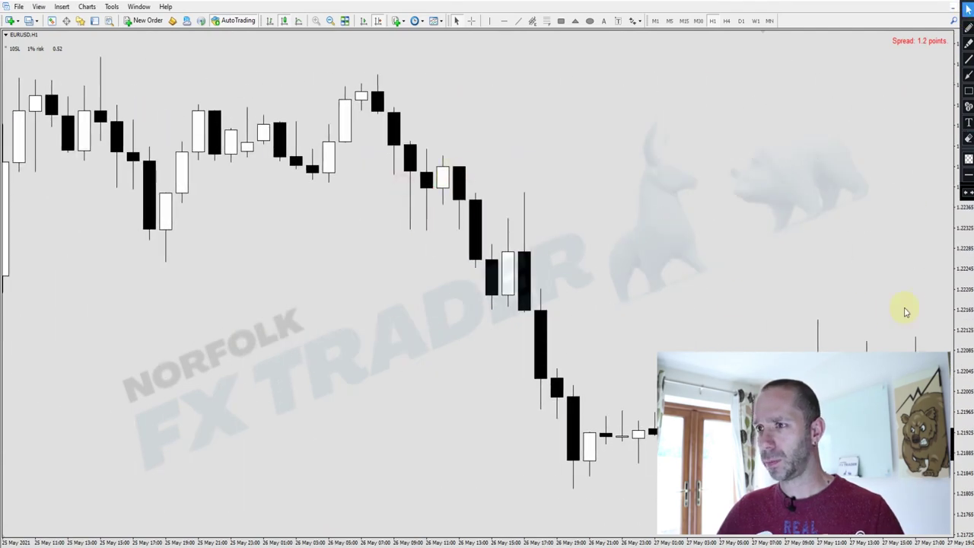
{"action": "left_click", "coordinate": [969, 91]}
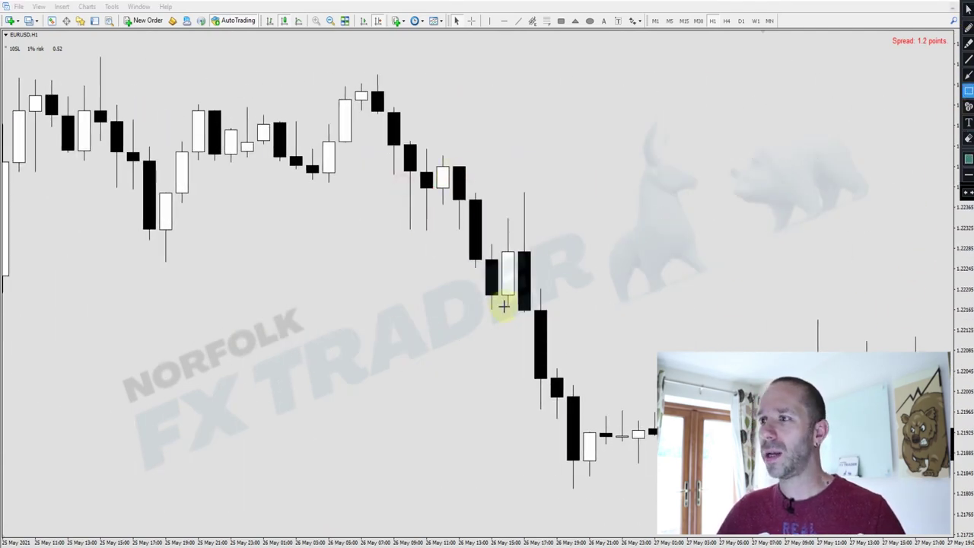
{"action": "left_click", "coordinate": [965, 65]}
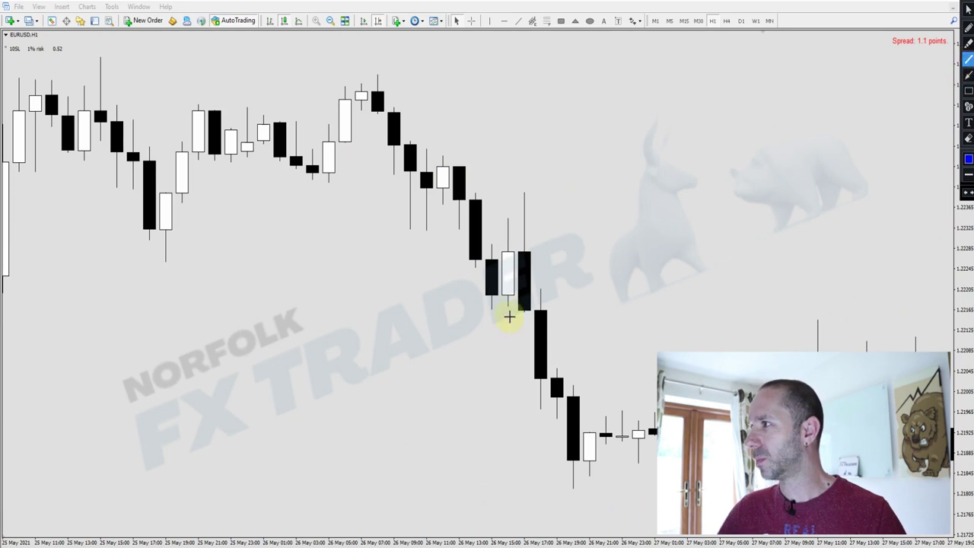
{"action": "left_click_drag", "start_coordinate": [508, 307], "coordinate": [549, 306]}
- Box the white pause candle's zone up to the next wick's high, with red arrows marking the wick's return and the drop that follows
{"action": "left_click", "coordinate": [968, 89]}
{"action": "left_click_drag", "start_coordinate": [508, 294], "coordinate": [718, 192]}
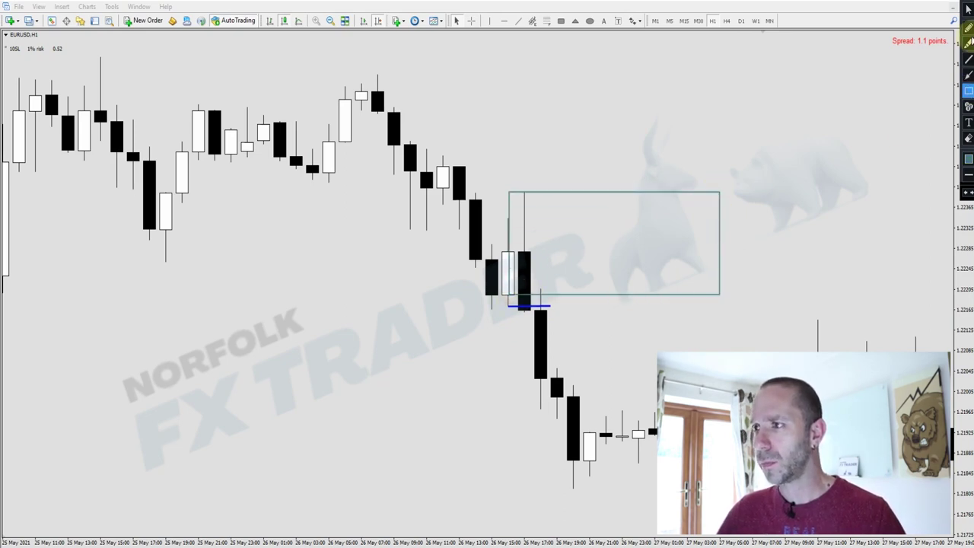
{"action": "left_click", "coordinate": [969, 75]}
{"action": "left_click_drag", "start_coordinate": [553, 252], "coordinate": [541, 285]}
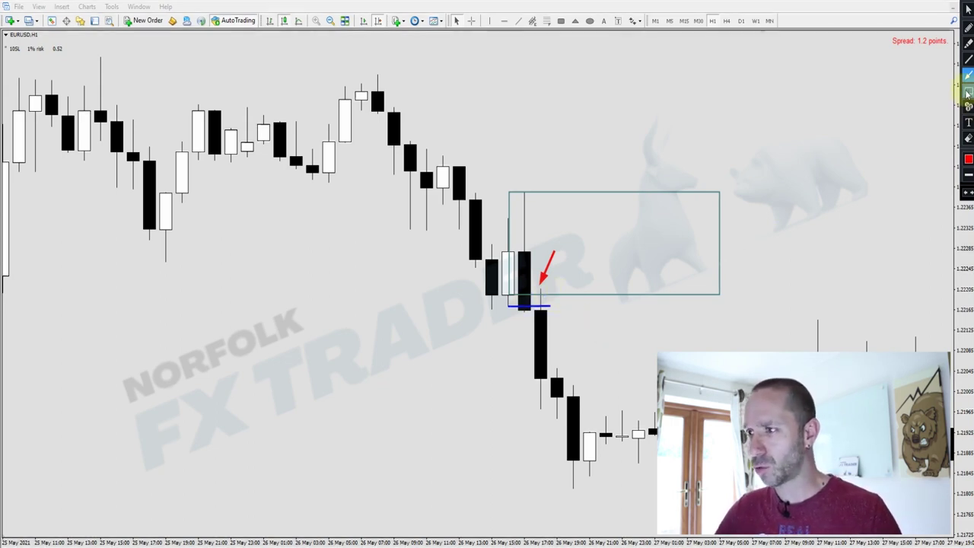
{"action": "left_click_drag", "start_coordinate": [555, 296], "coordinate": [574, 434]}
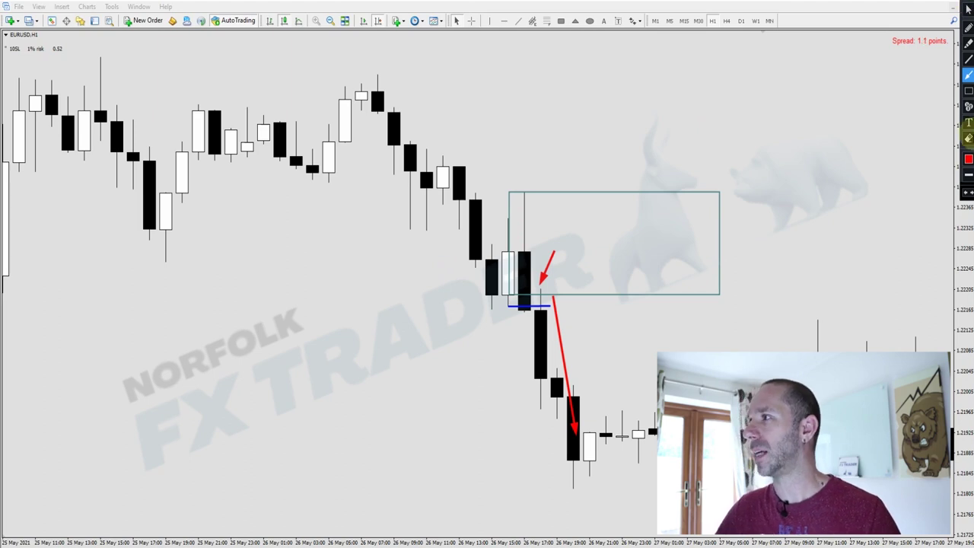
- Clear the drawings, switch the chart to the 15-minute timeframe and show the latest candles at a wider zoom
{"action": "left_click", "coordinate": [967, 139]}
{"action": "scroll", "coordinate": [669, 130], "scroll_direction": "down", "scroll_amount": 3}
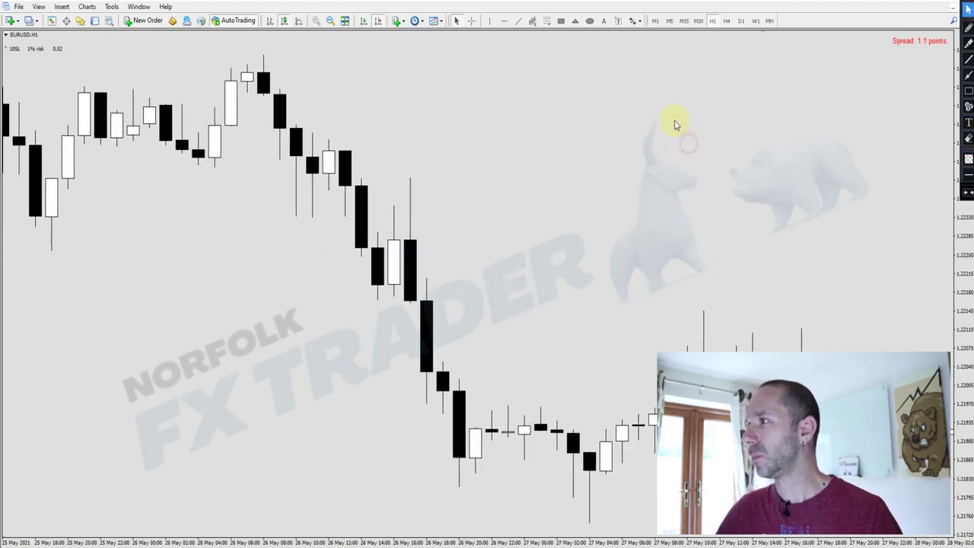
{"action": "left_click", "coordinate": [684, 20]}
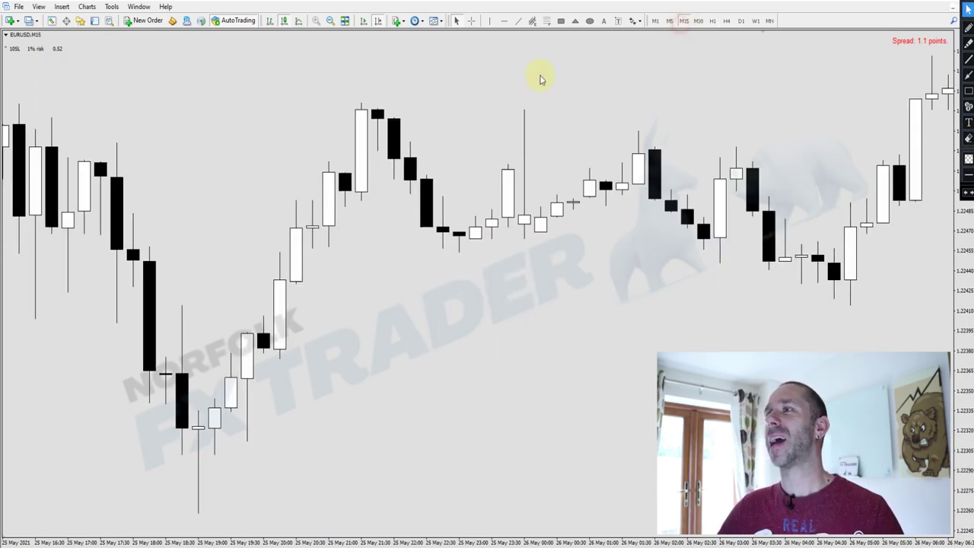
{"action": "left_click", "coordinate": [363, 21]}
{"action": "left_click", "coordinate": [329, 21]}
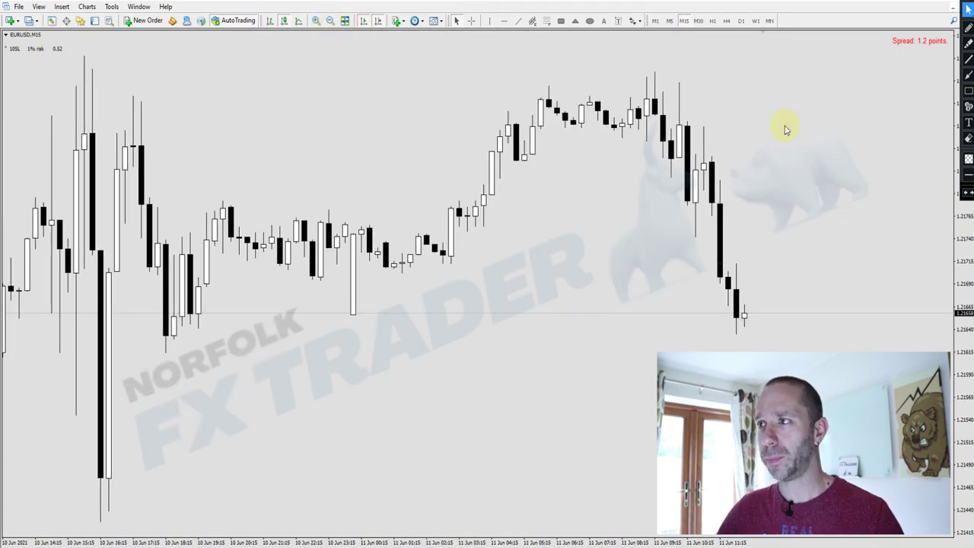
- Mark the latest 11 June drop with a tall rectangle, a blue line under the preceding consolidation and freehand strokes around the first pause
{"action": "left_click", "coordinate": [967, 91]}
{"action": "mouse_move", "coordinate": [636, 64]}
{"action": "left_mouse_down"}
{"action": "mouse_move", "coordinate": [760, 348]}
{"action": "mouse_move", "coordinate": [775, 357]}
{"action": "left_mouse_up"}
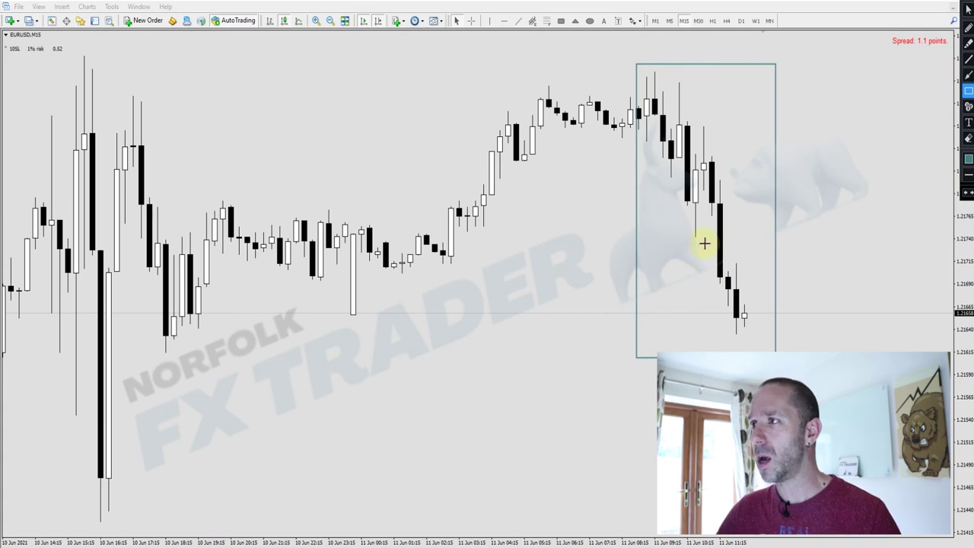
{"action": "left_click", "coordinate": [969, 59]}
{"action": "left_click_drag", "start_coordinate": [577, 131], "coordinate": [693, 134]}
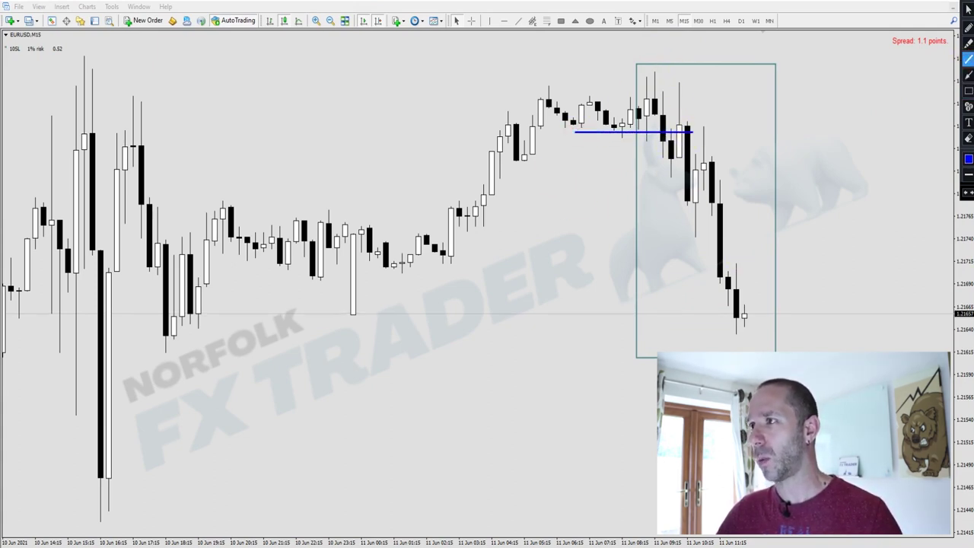
{"action": "mouse_move", "coordinate": [636, 67]}
{"action": "left_mouse_down"}
{"action": "mouse_move", "coordinate": [678, 67]}
{"action": "mouse_move", "coordinate": [648, 82]}
{"action": "mouse_move", "coordinate": [671, 181]}
{"action": "left_mouse_up"}
{"action": "mouse_move", "coordinate": [674, 83]}
{"action": "left_mouse_down"}
{"action": "mouse_move", "coordinate": [712, 102]}
{"action": "mouse_move", "coordinate": [681, 88]}
{"action": "left_mouse_up"}
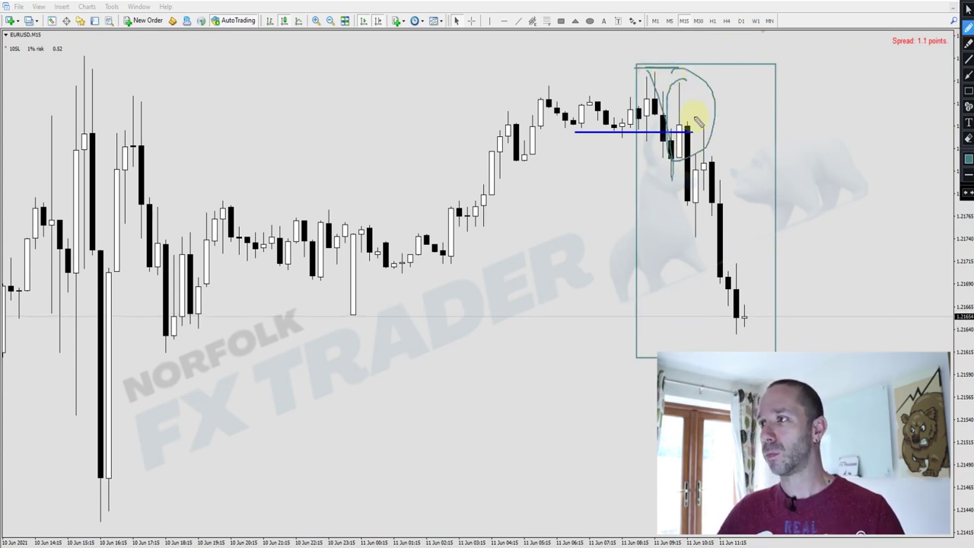
- Clear the drawings and draw short blue lines at the lows of the white 11 June pause candle and the black candle before it
{"action": "left_click", "coordinate": [968, 140]}
{"action": "left_click", "coordinate": [967, 9]}
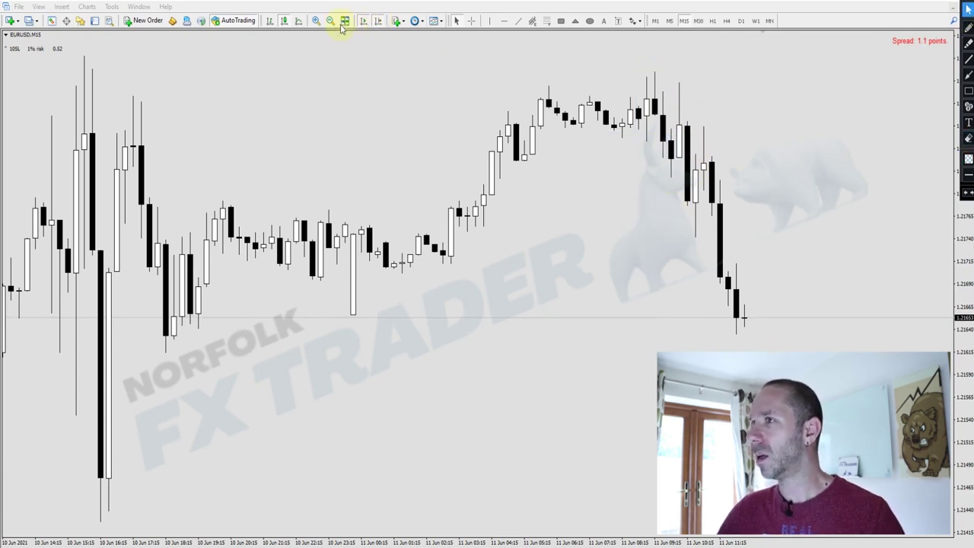
{"action": "left_click", "coordinate": [317, 21]}
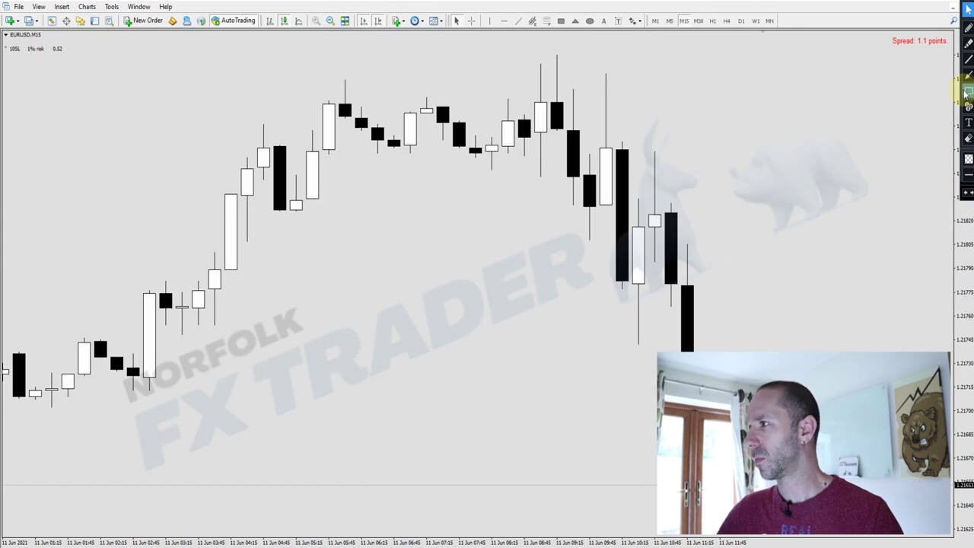
{"action": "left_click", "coordinate": [969, 58]}
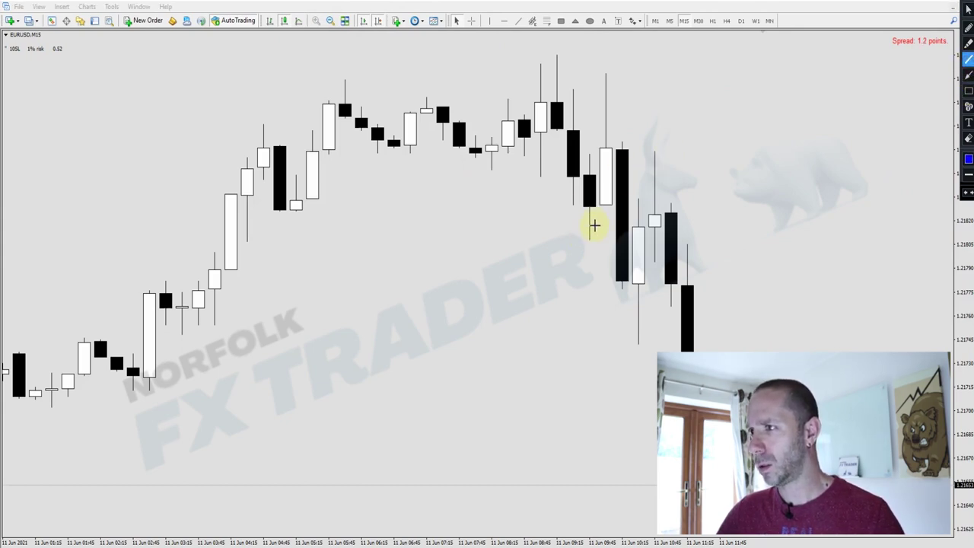
{"action": "left_click_drag", "start_coordinate": [603, 205], "coordinate": [658, 205]}
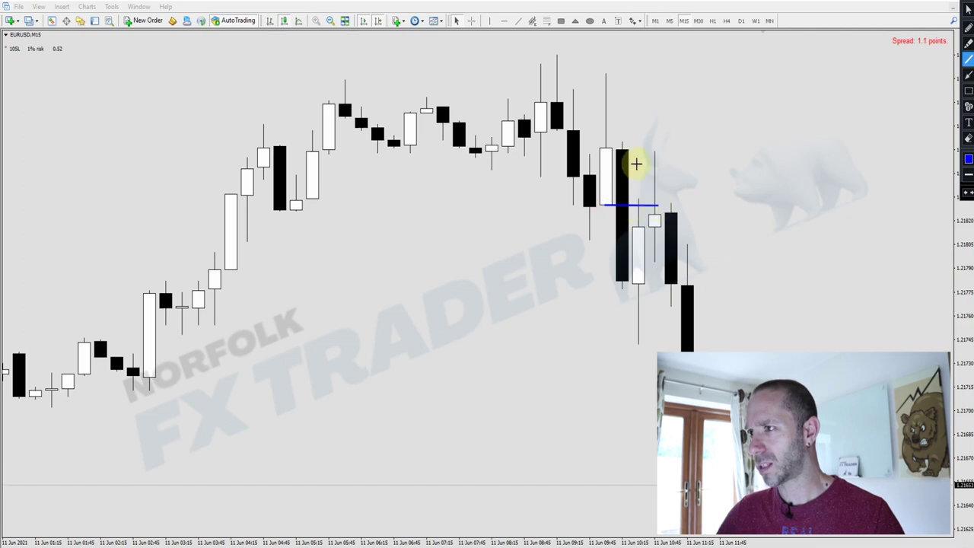
{"action": "left_click_drag", "start_coordinate": [625, 239], "coordinate": [635, 239]}
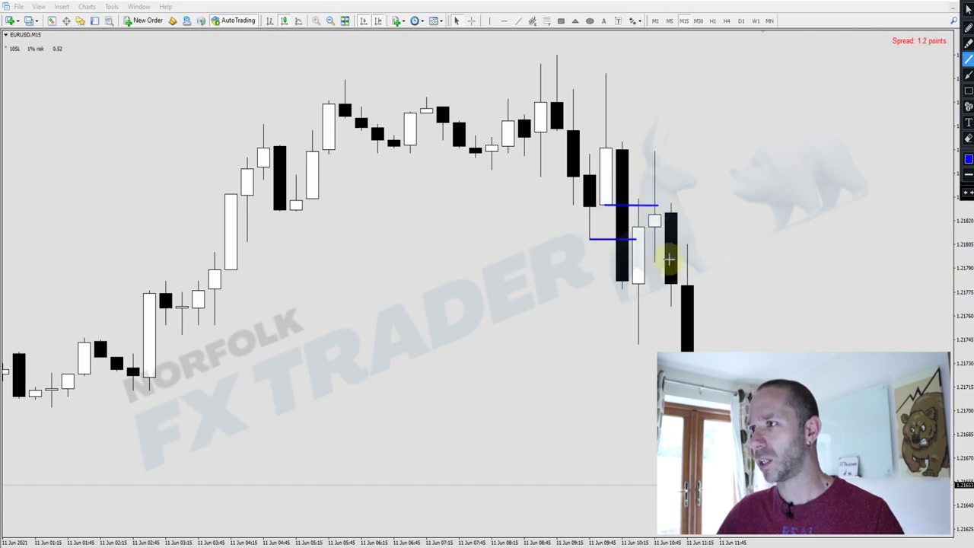
- Box the white pause candle from low to high out past the drop, with red arrows for price's return to the zone and the fall
{"action": "left_click", "coordinate": [968, 90]}
{"action": "left_click_drag", "start_coordinate": [608, 204], "coordinate": [789, 73]}
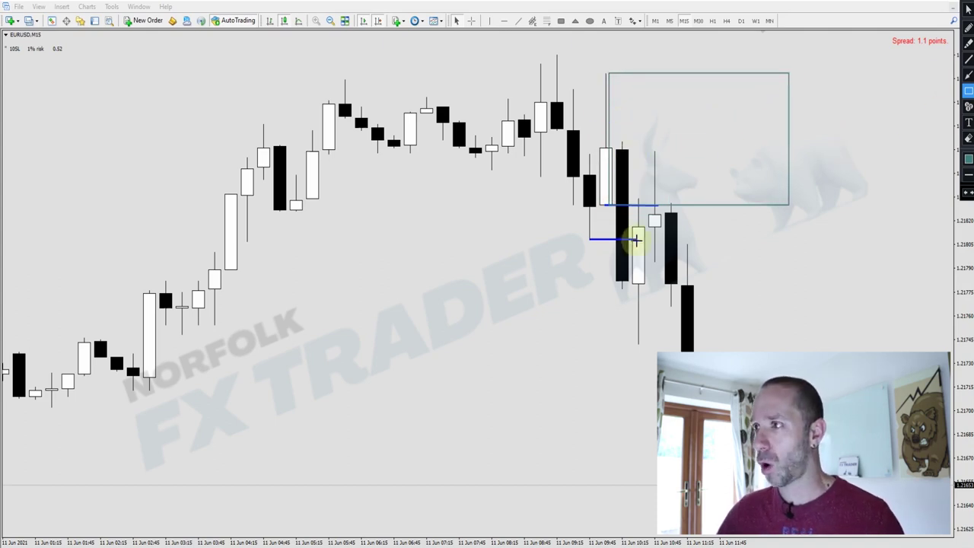
{"action": "left_click", "coordinate": [967, 74]}
{"action": "mouse_move", "coordinate": [641, 295]}
{"action": "left_mouse_down"}
{"action": "mouse_move", "coordinate": [666, 188]}
{"action": "mouse_move", "coordinate": [698, 350]}
{"action": "left_mouse_up"}
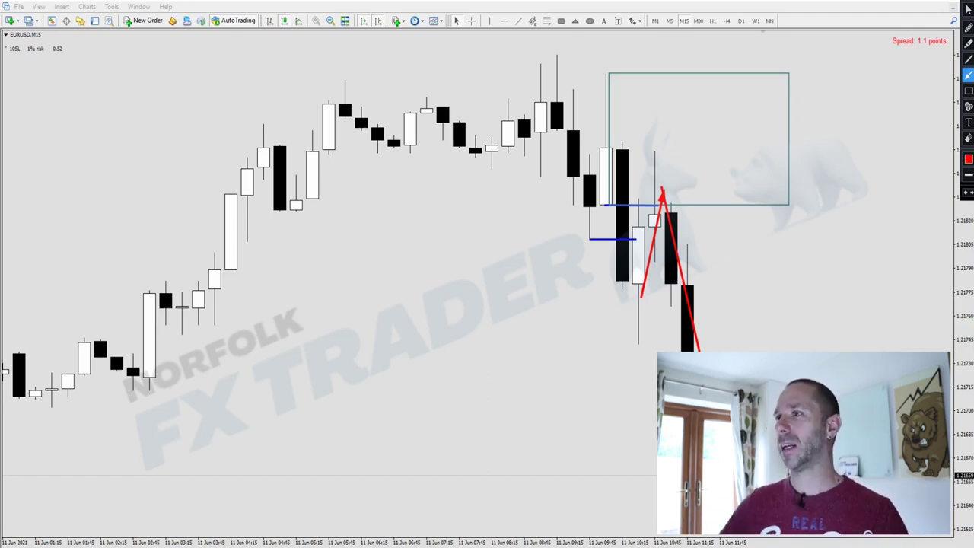
- Box the sideways range along the 11 June highs and clear all drawings from the chart
{"action": "left_click", "coordinate": [968, 89]}
{"action": "left_click_drag", "start_coordinate": [379, 80], "coordinate": [647, 161]}
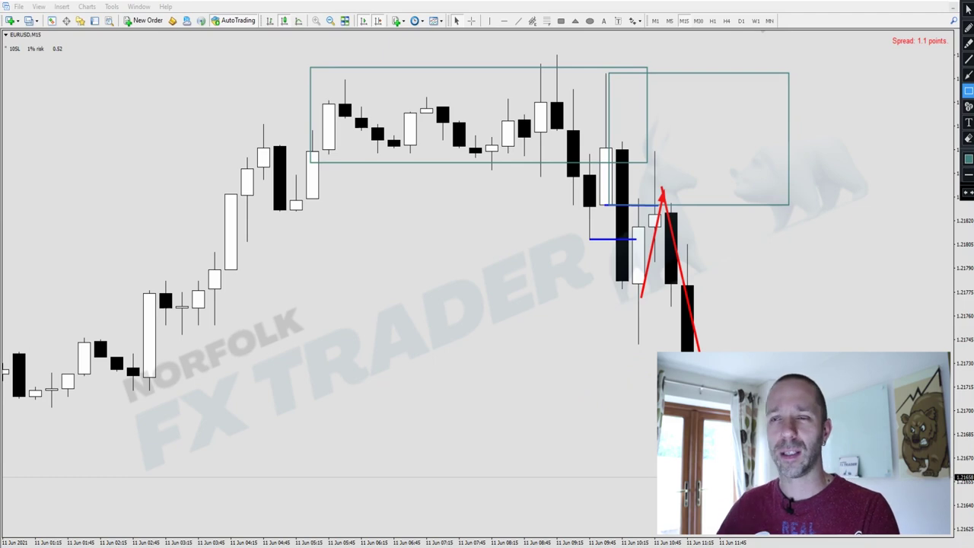
{"action": "left_click", "coordinate": [968, 138]}
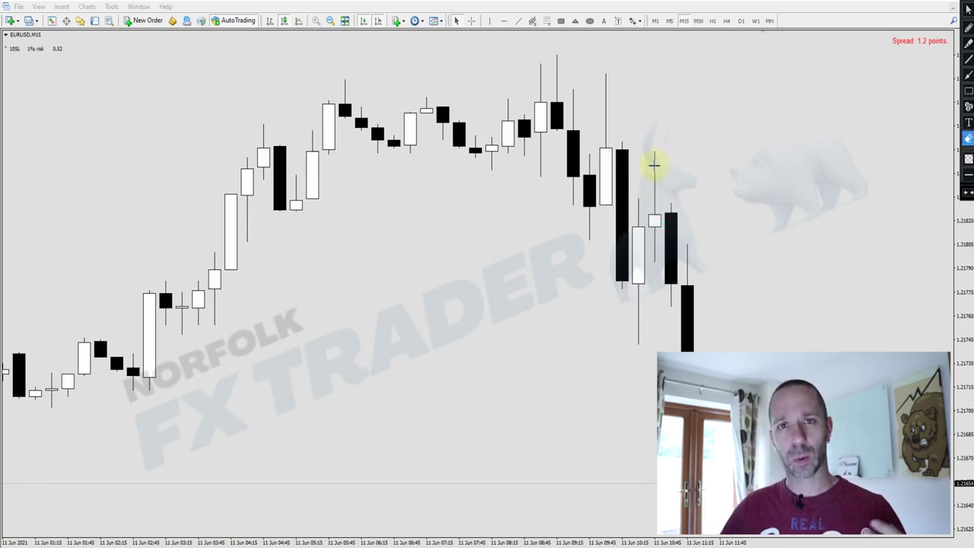
- Show EURUSD on H4, zoomed out, and box the 10 and 11 June candles with a green rectangle extending past the current price
{"action": "left_click", "coordinate": [726, 22]}
{"action": "left_click", "coordinate": [330, 20]}
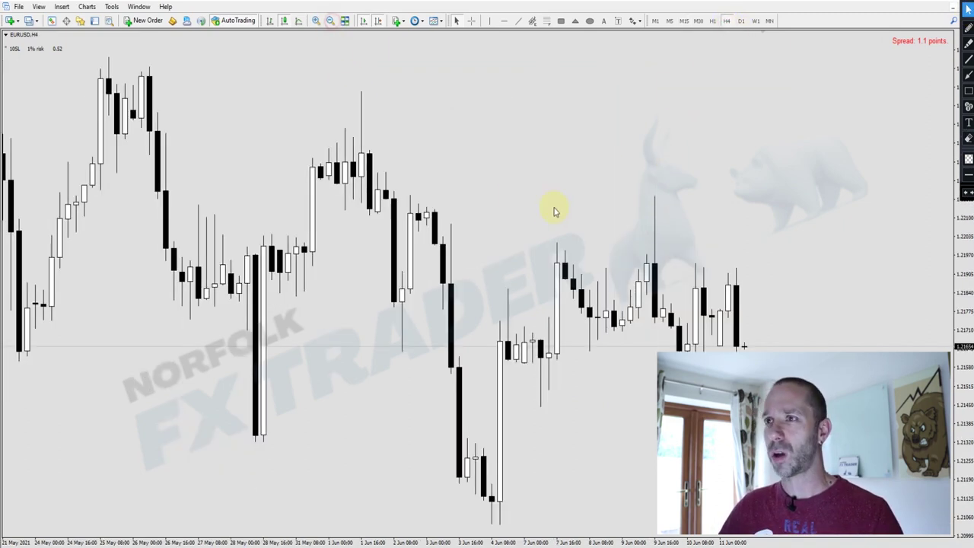
{"action": "left_click", "coordinate": [968, 59]}
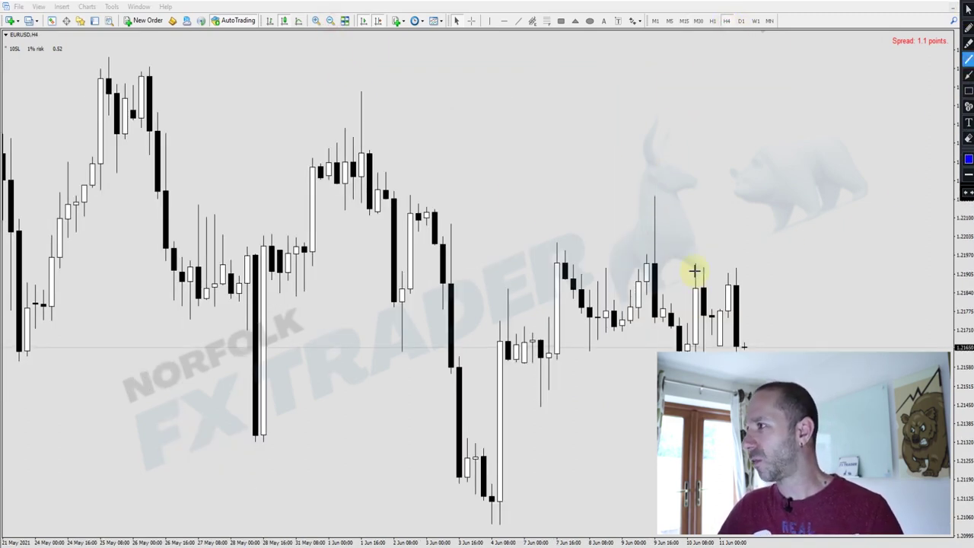
{"action": "left_click", "coordinate": [968, 89]}
{"action": "mouse_move", "coordinate": [688, 258]}
{"action": "left_mouse_down"}
{"action": "mouse_move", "coordinate": [768, 354]}
{"action": "mouse_move", "coordinate": [785, 358]}
{"action": "left_mouse_up"}
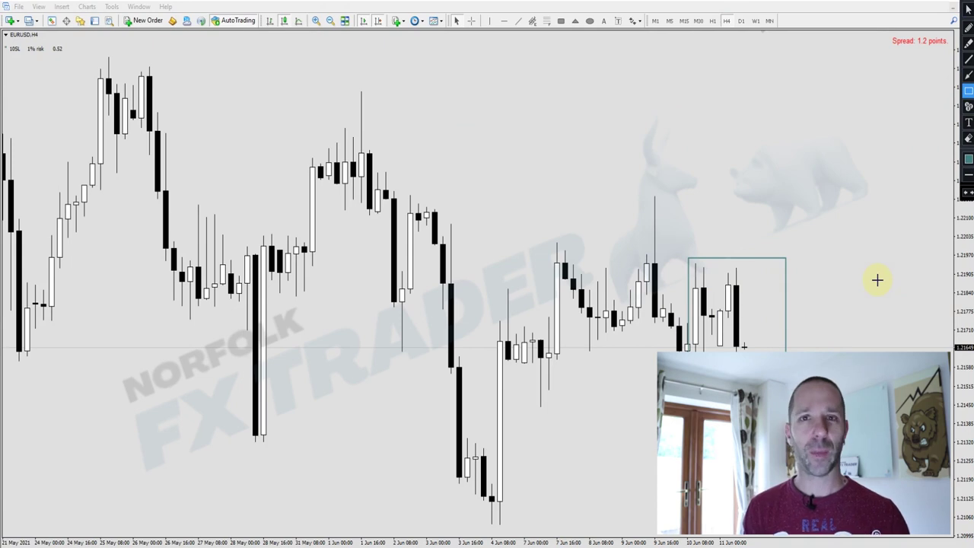
- Draw a horizontal blue line from the 7 June high past the 9 June spike, and clear all drawings from the chart
{"action": "left_click", "coordinate": [969, 59]}
{"action": "left_click_drag", "start_coordinate": [555, 242], "coordinate": [701, 240]}
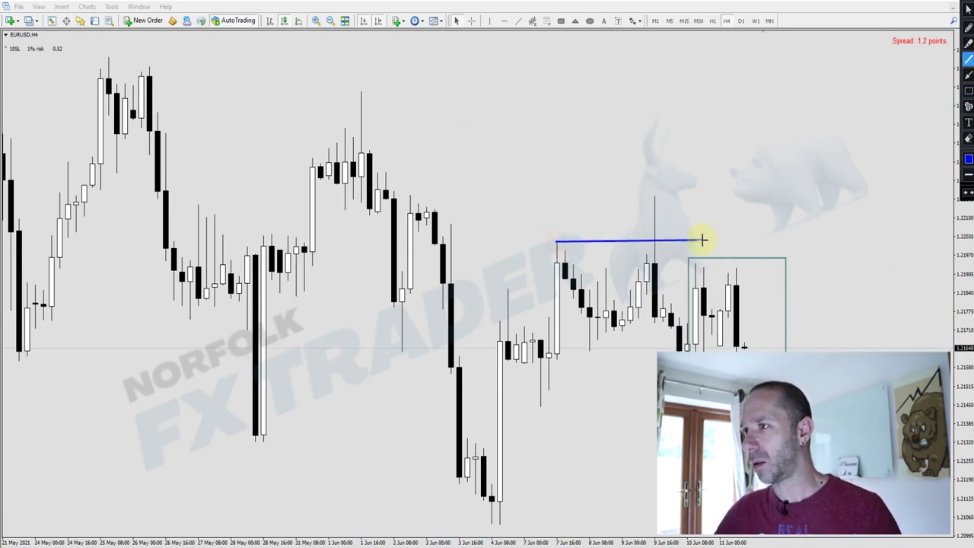
{"action": "left_click", "coordinate": [969, 140]}
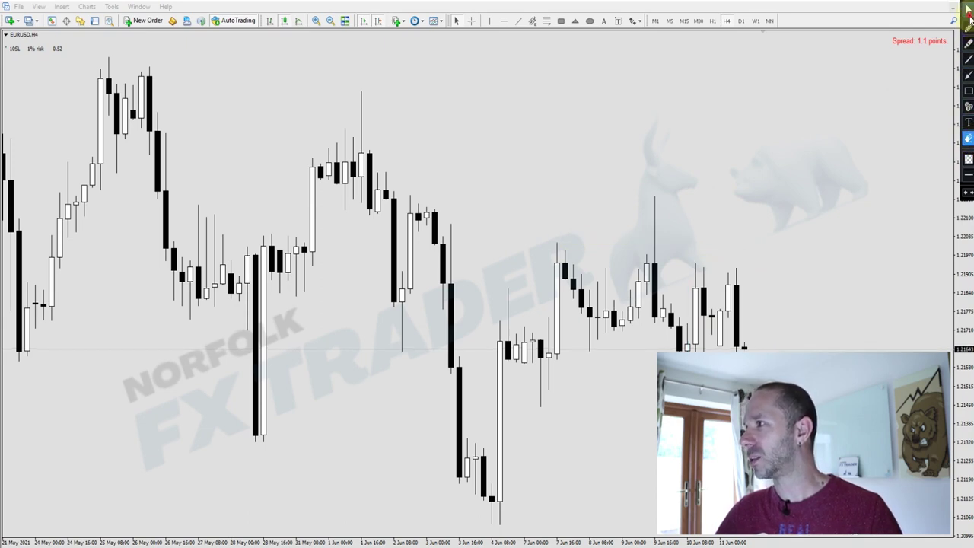
- Add a thin chart rectangle from the 7 June high past the 9 June spike, and a vertical line through the spike candle
{"action": "left_click", "coordinate": [559, 23]}
{"action": "left_click_drag", "start_coordinate": [550, 243], "coordinate": [675, 243]}
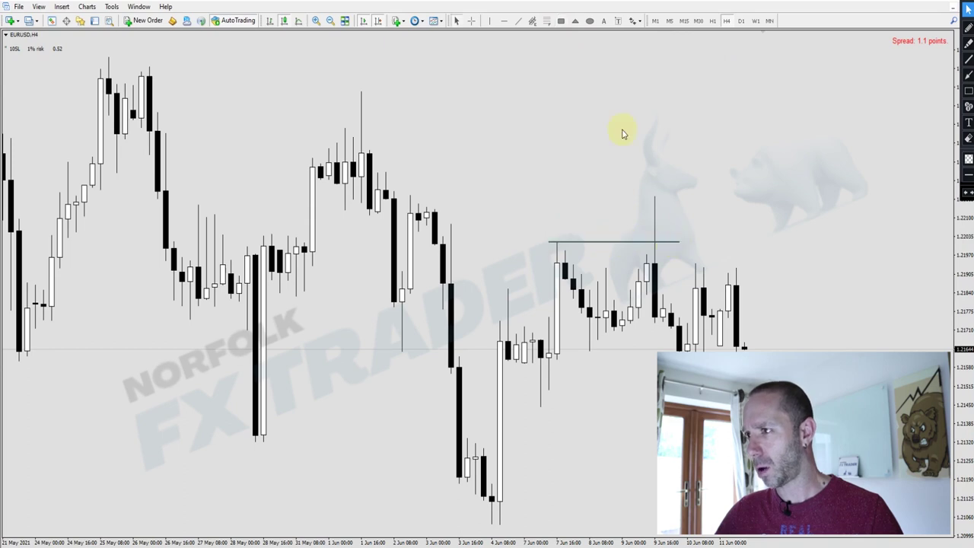
{"action": "left_click", "coordinate": [490, 21]}
{"action": "left_click", "coordinate": [653, 187]}
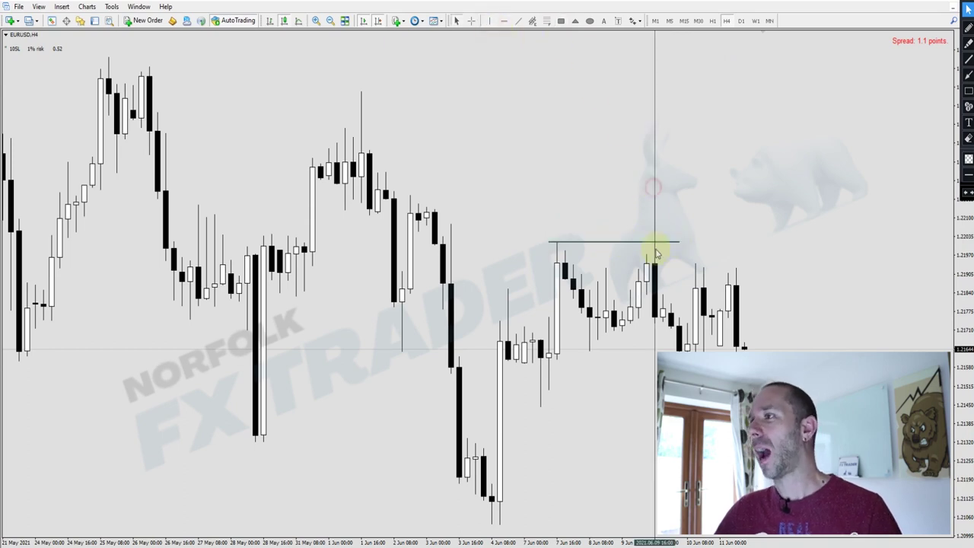
- Switch EURUSD to M15 and move the vertical line to 9 June 15:00, just before the spike into the zone
{"action": "left_click", "coordinate": [684, 21]}
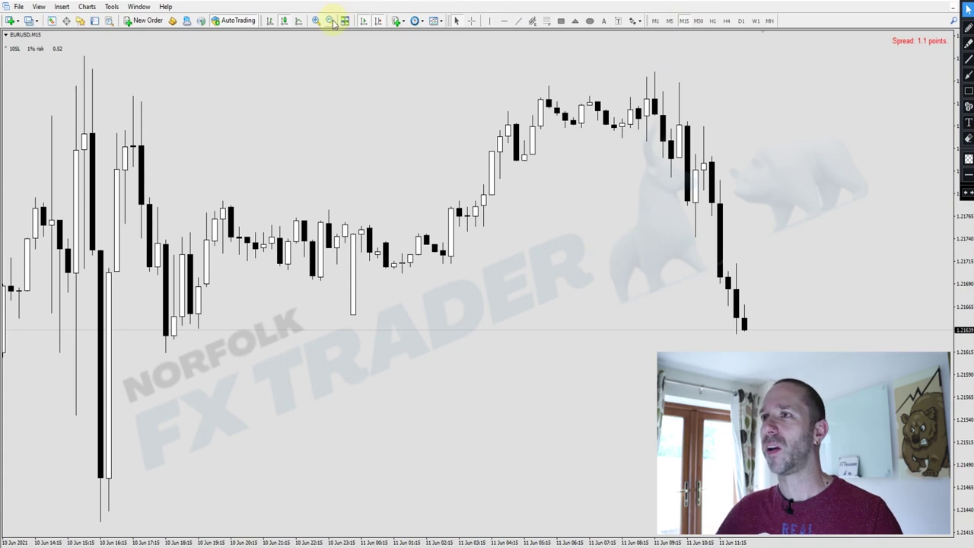
{"action": "left_click_drag", "start_coordinate": [319, 94], "coordinate": [854, 130]}
{"action": "scroll", "coordinate": [429, 162], "scroll_direction": "up", "scroll_amount": 5}
{"action": "scroll", "coordinate": [428, 162], "scroll_direction": "up", "scroll_amount": 5}
{"action": "scroll", "coordinate": [648, 218], "scroll_direction": "down", "scroll_amount": 3}
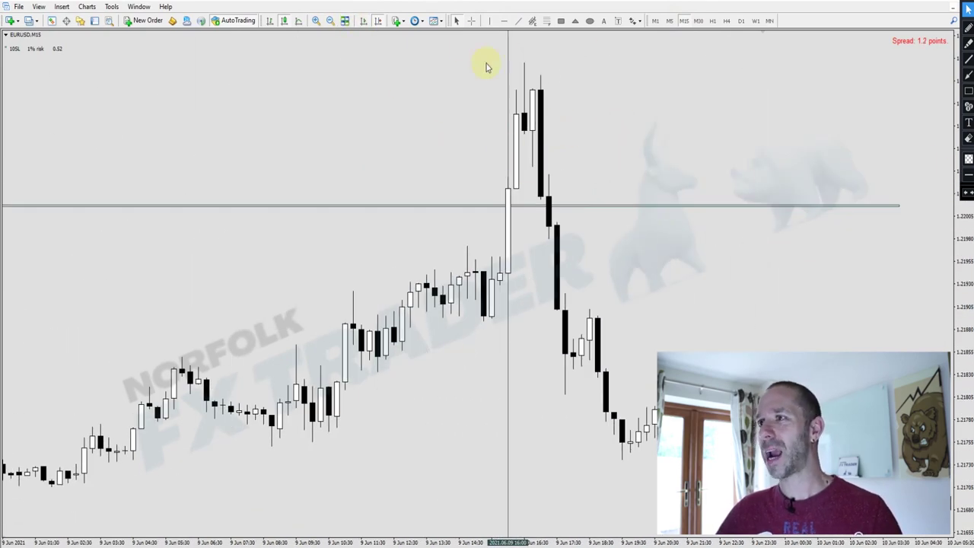
{"action": "double_click", "coordinate": [508, 36]}
{"action": "left_click_drag", "start_coordinate": [508, 36], "coordinate": [476, 47]}
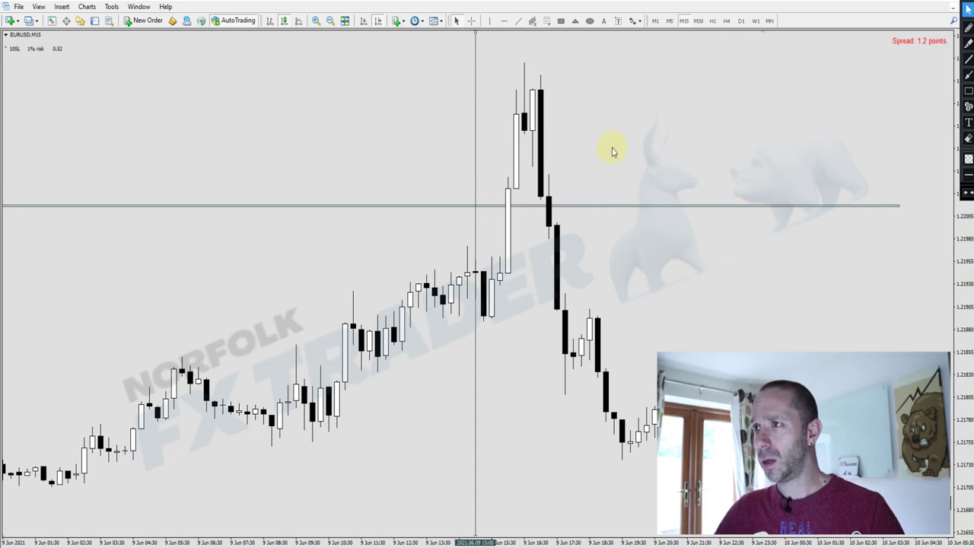
- Box the white pause candle partway down the 9 June drop and add a freehand stroke where price crosses the upper zone
{"action": "left_click", "coordinate": [969, 91]}
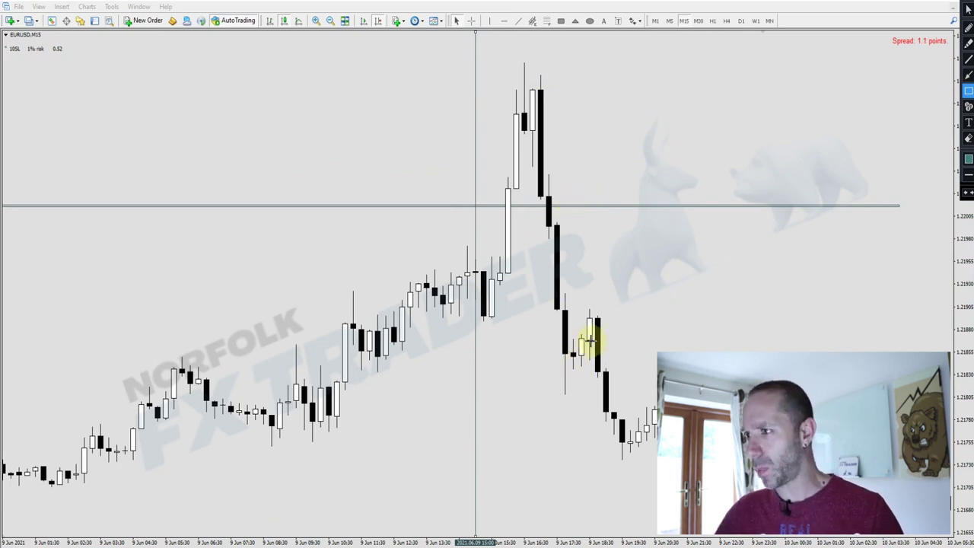
{"action": "left_click_drag", "start_coordinate": [590, 340], "coordinate": [854, 306]}
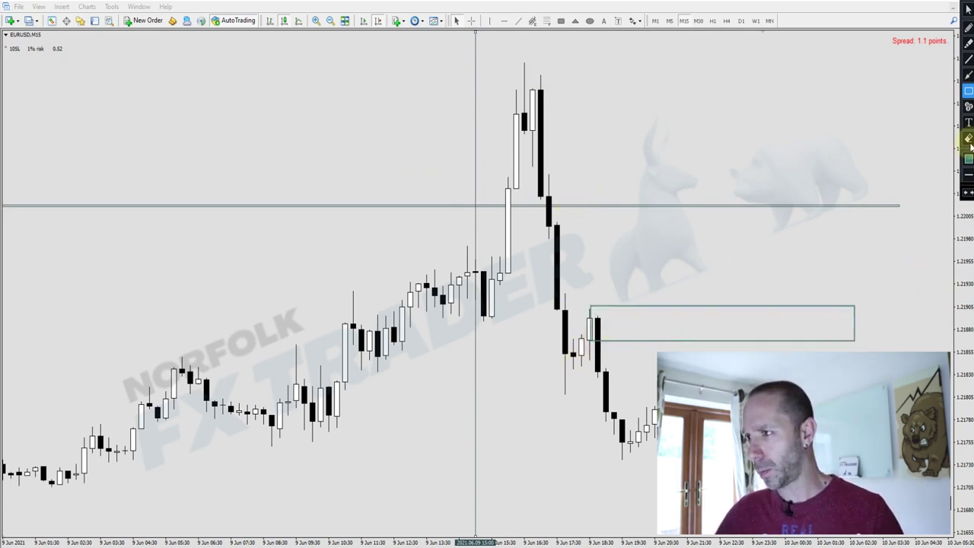
{"action": "left_click", "coordinate": [968, 27]}
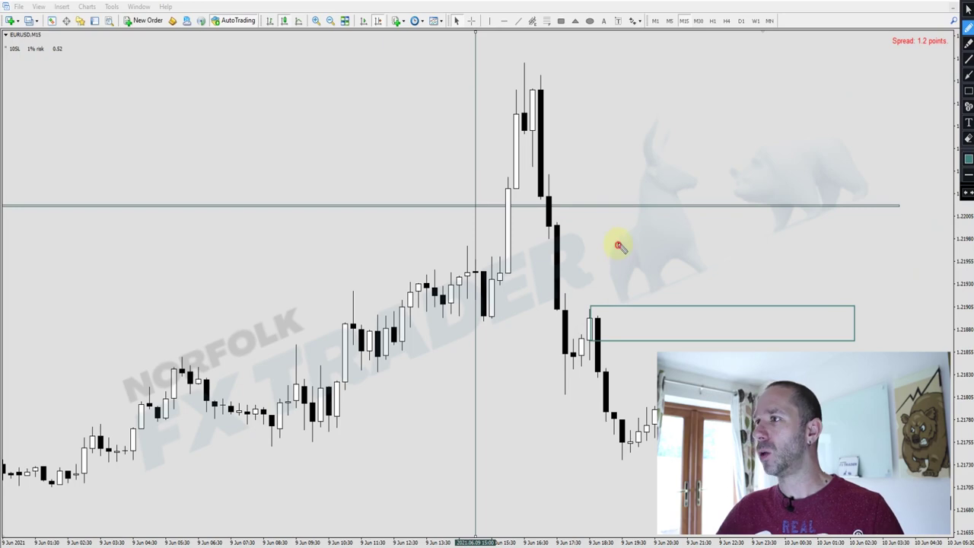
{"action": "left_click_drag", "start_coordinate": [498, 202], "coordinate": [539, 175]}
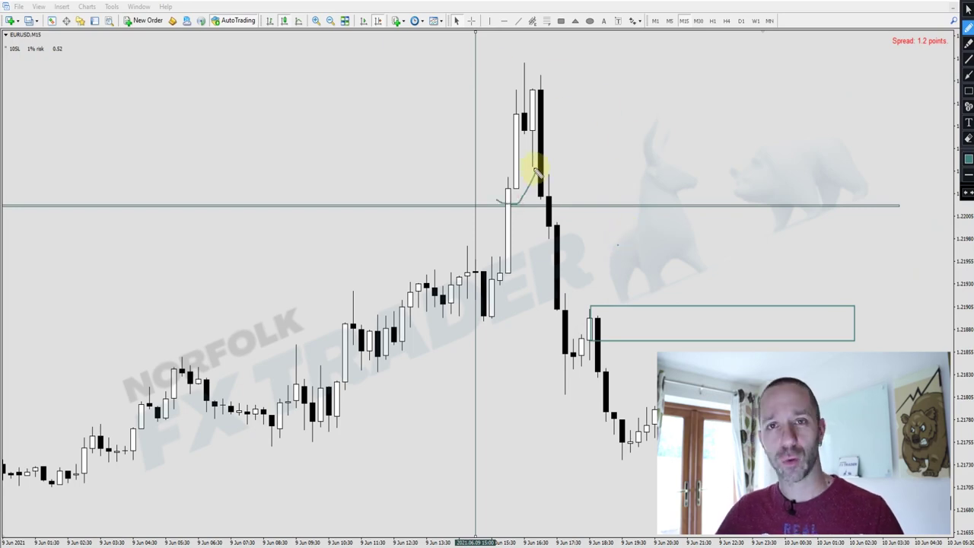
- Box the 9 June pause candle again, extending to the 10 June afternoon highs, with red arrows for the touch and the fall
{"action": "left_click", "coordinate": [968, 8]}
{"action": "mouse_move", "coordinate": [829, 66]}
{"action": "left_mouse_down"}
{"action": "mouse_move", "coordinate": [604, 69]}
{"action": "mouse_move", "coordinate": [306, 284]}
{"action": "left_mouse_up"}
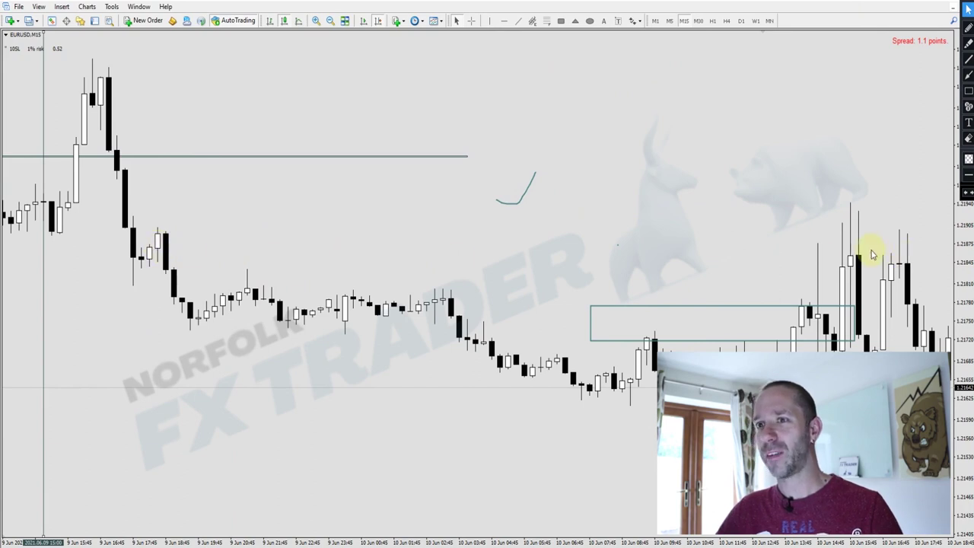
{"action": "left_click", "coordinate": [968, 90]}
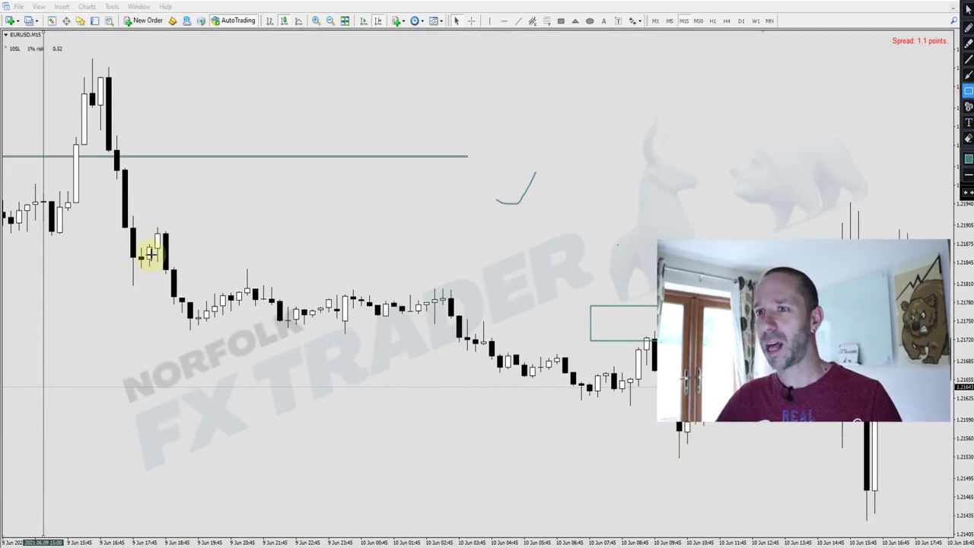
{"action": "left_click_drag", "start_coordinate": [153, 248], "coordinate": [865, 229]}
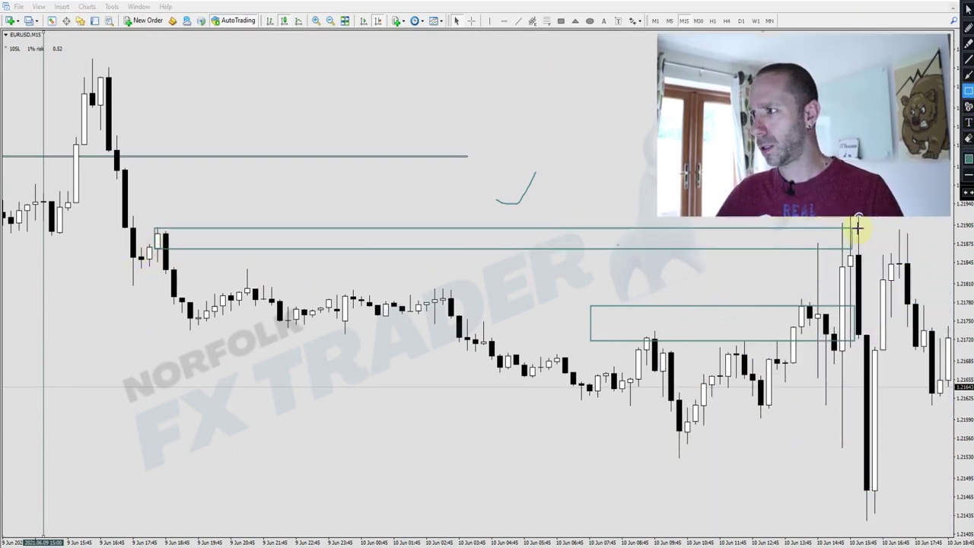
{"action": "left_click", "coordinate": [967, 74]}
{"action": "left_click_drag", "start_coordinate": [817, 219], "coordinate": [834, 415]}
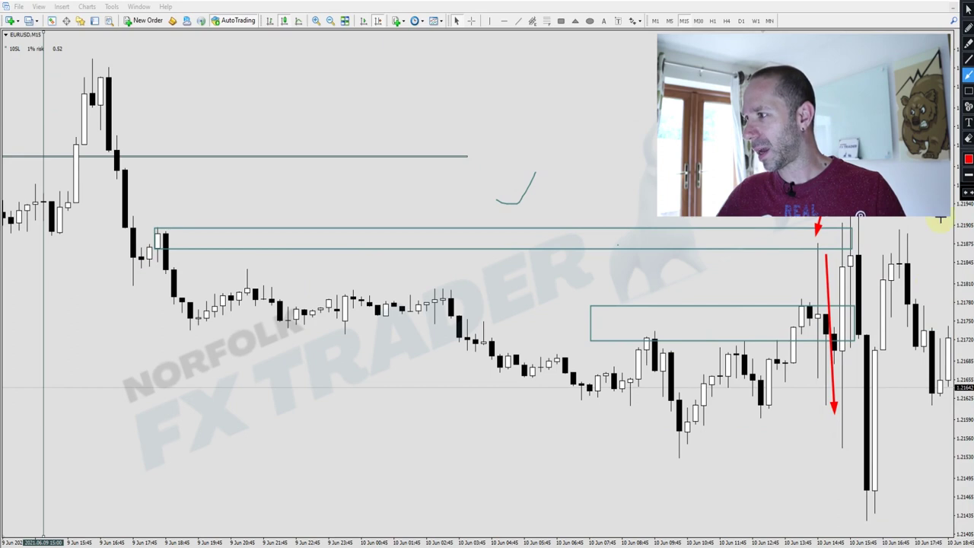
- Draw a blue line along the 10 June morning low past the afternoon drop, and clear all on-screen drawings
{"action": "left_click", "coordinate": [966, 59]}
{"action": "mouse_move", "coordinate": [672, 442]}
{"action": "left_mouse_down"}
{"action": "mouse_move", "coordinate": [865, 430]}
{"action": "mouse_move", "coordinate": [884, 441]}
{"action": "left_mouse_up"}
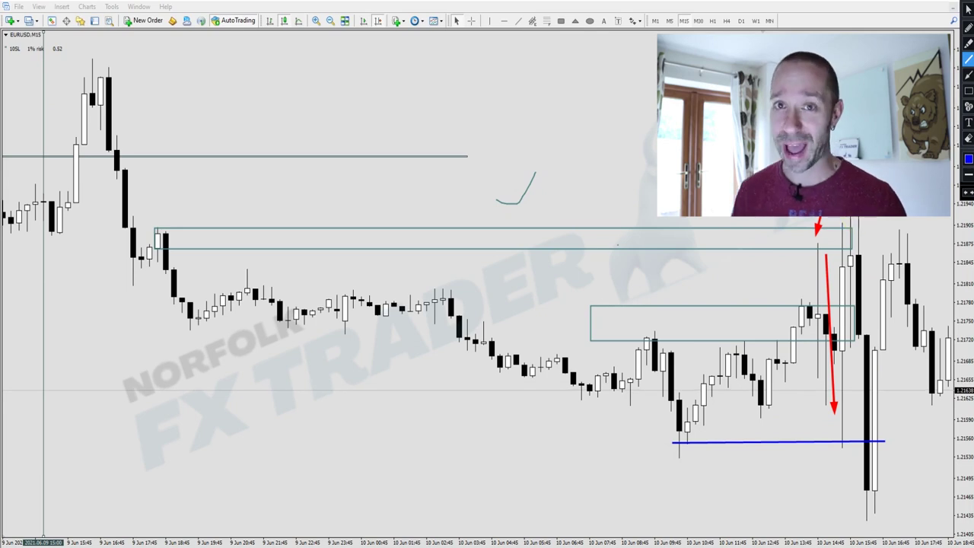
{"action": "left_click", "coordinate": [968, 138]}
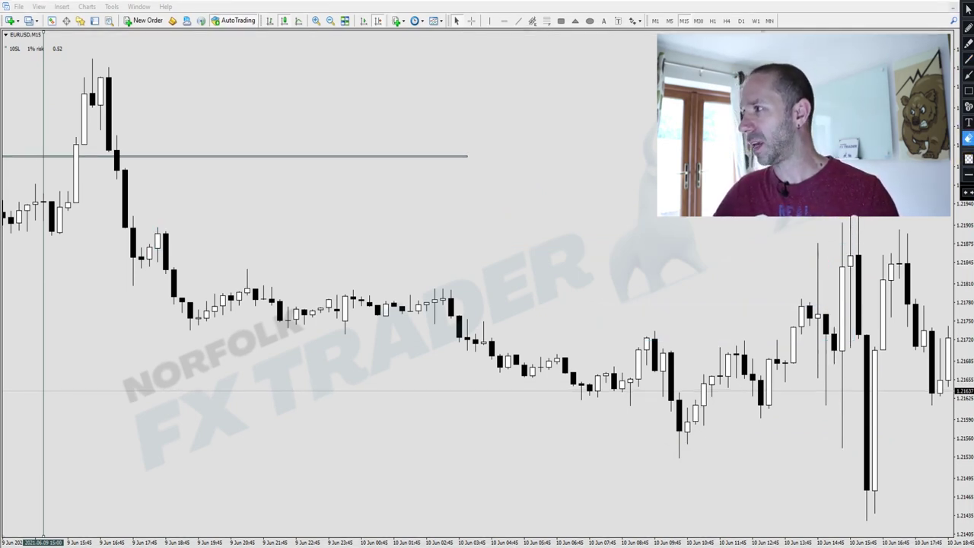
- Add a chart rectangle from the 9 June pause candle to the 10 June afternoon highs and measure the reaction with the crosshair
{"action": "left_click", "coordinate": [968, 8]}
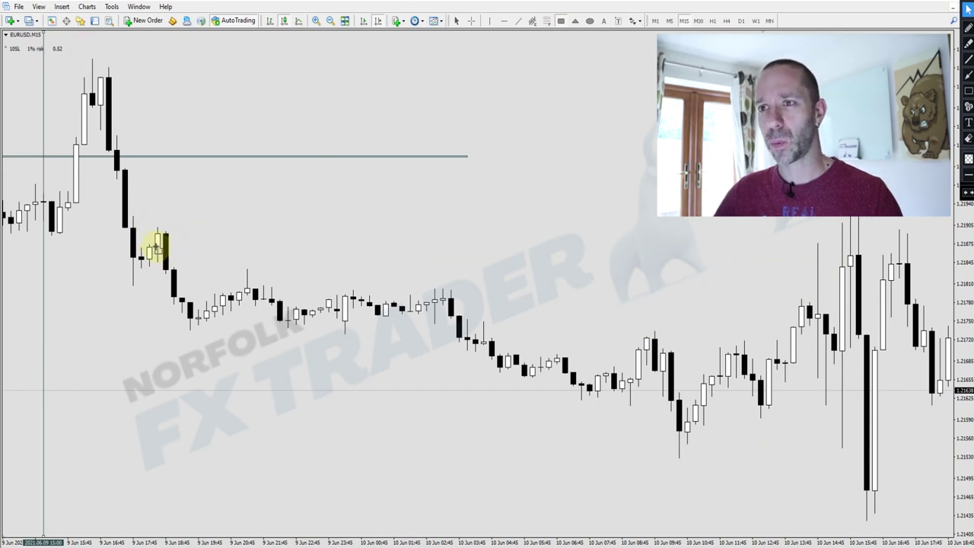
{"action": "mouse_move", "coordinate": [155, 251]}
{"action": "left_mouse_down"}
{"action": "mouse_move", "coordinate": [902, 250]}
{"action": "mouse_move", "coordinate": [880, 230]}
{"action": "mouse_move", "coordinate": [887, 225]}
{"action": "mouse_move", "coordinate": [890, 244]}
{"action": "left_mouse_up"}
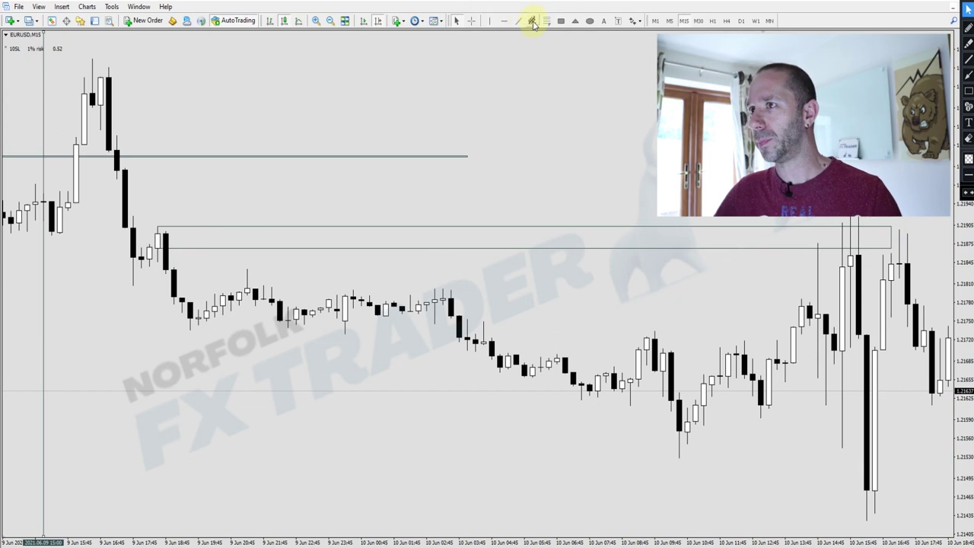
{"action": "left_click", "coordinate": [472, 21]}
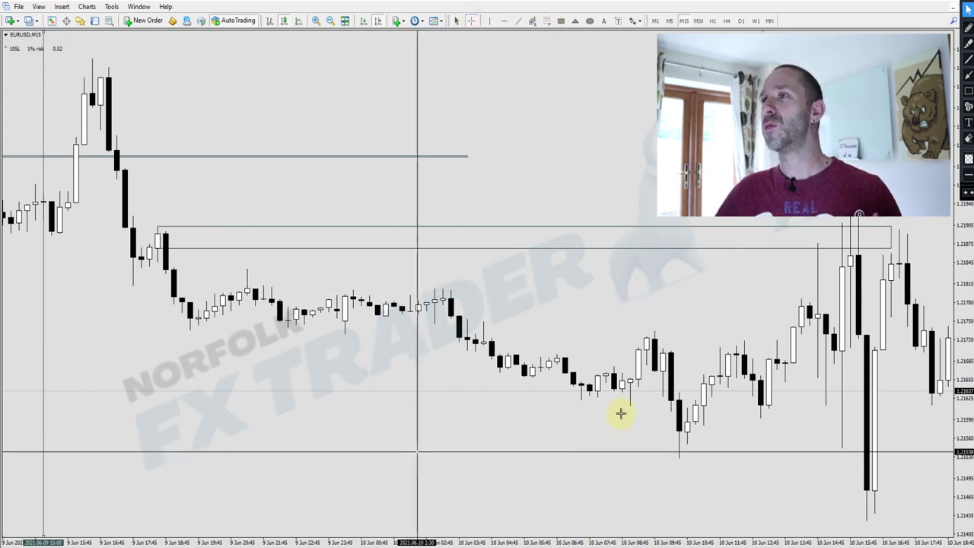
{"action": "left_click", "coordinate": [829, 251]}
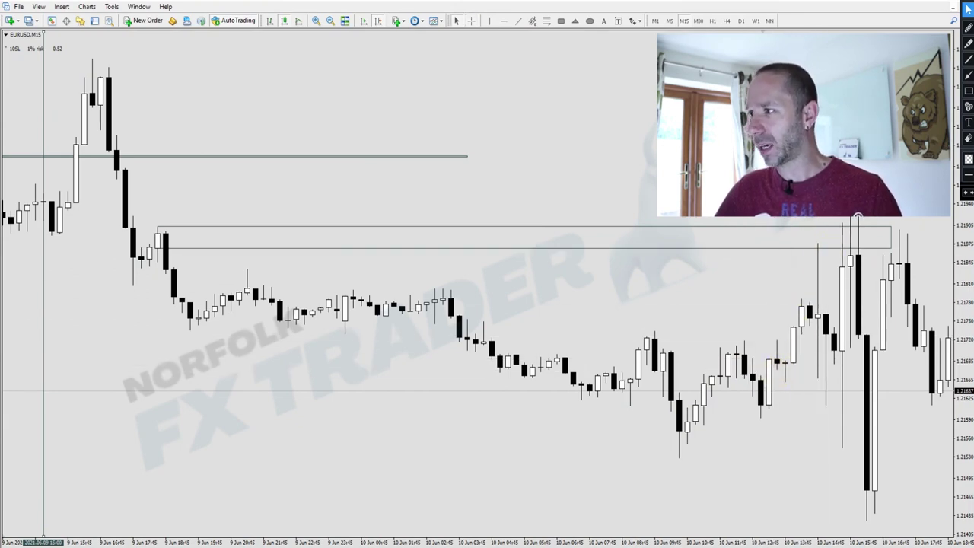
- Draw a short blue line along the 10 June midday low under the reaction candles, and return EURUSD to H4
{"action": "left_click", "coordinate": [968, 58]}
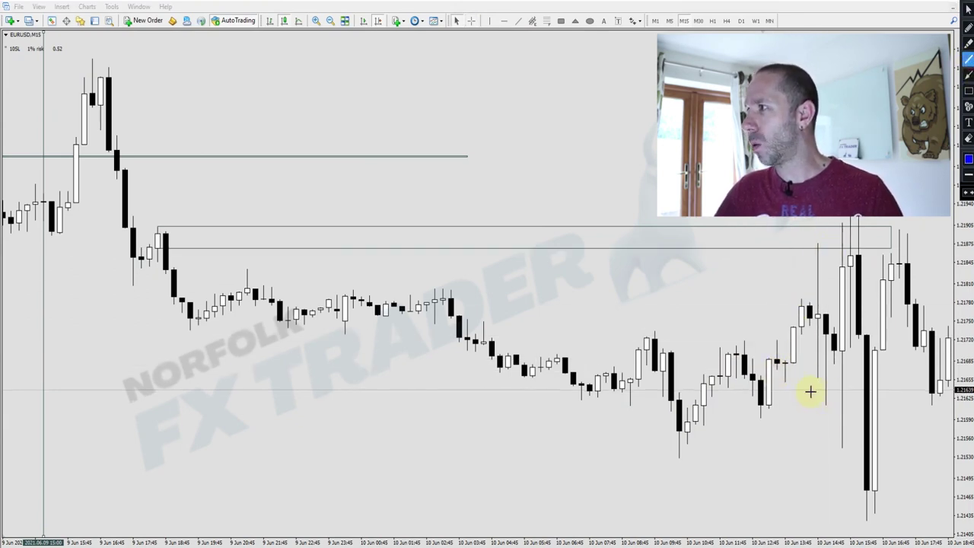
{"action": "left_click_drag", "start_coordinate": [757, 409], "coordinate": [848, 409]}
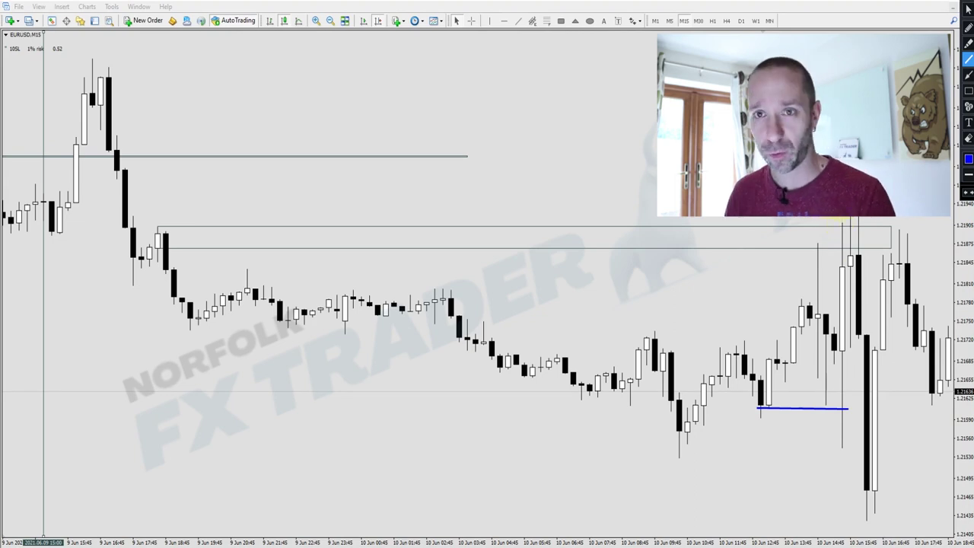
{"action": "left_click", "coordinate": [966, 9]}
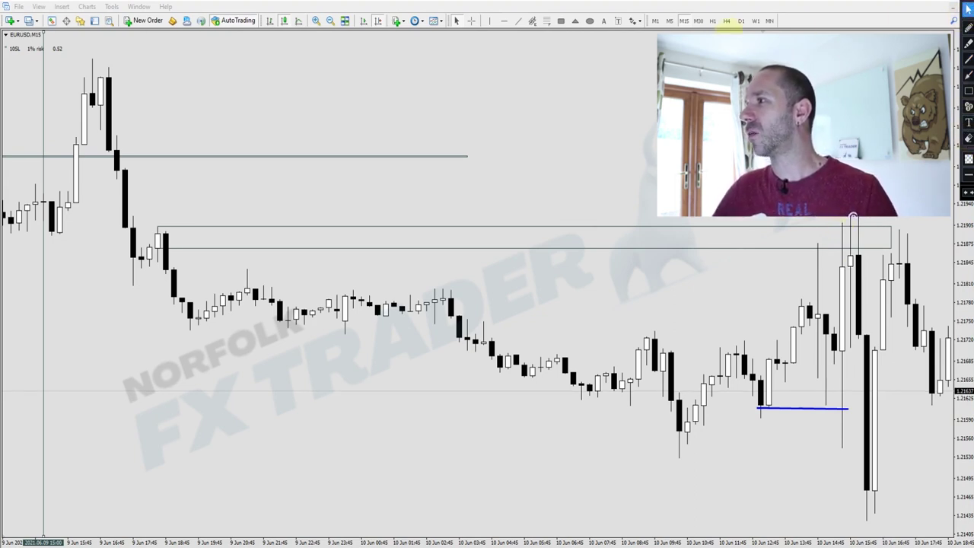
{"action": "left_click", "coordinate": [724, 21]}
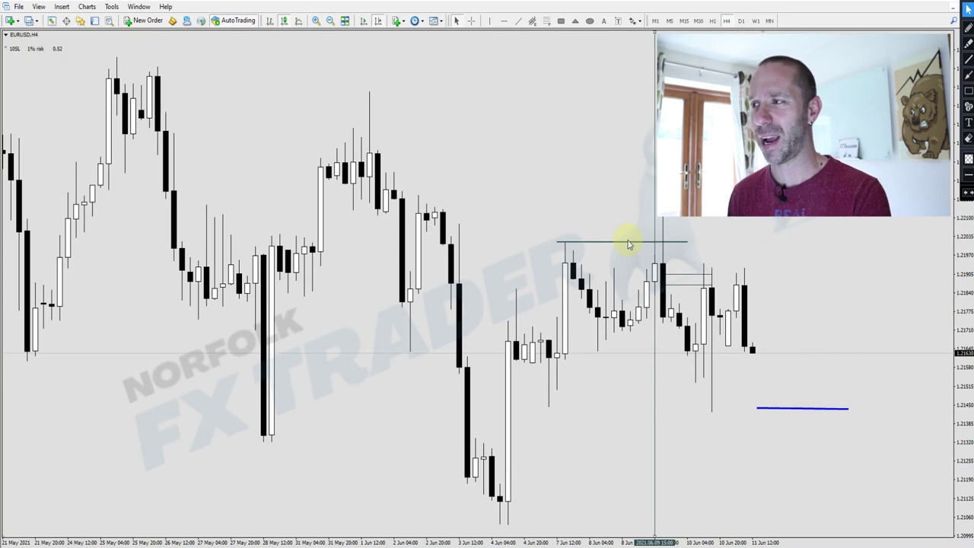
- Switch EURUSD to the daily timeframe and delete the 9 June vertical line
{"action": "left_click", "coordinate": [740, 21]}
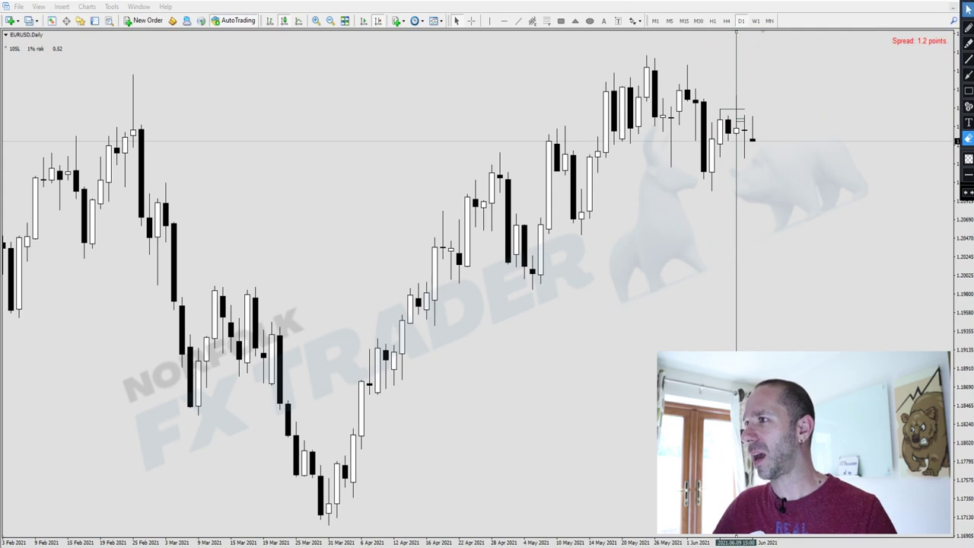
{"action": "right_click", "coordinate": [735, 51]}
{"action": "left_click", "coordinate": [763, 92]}
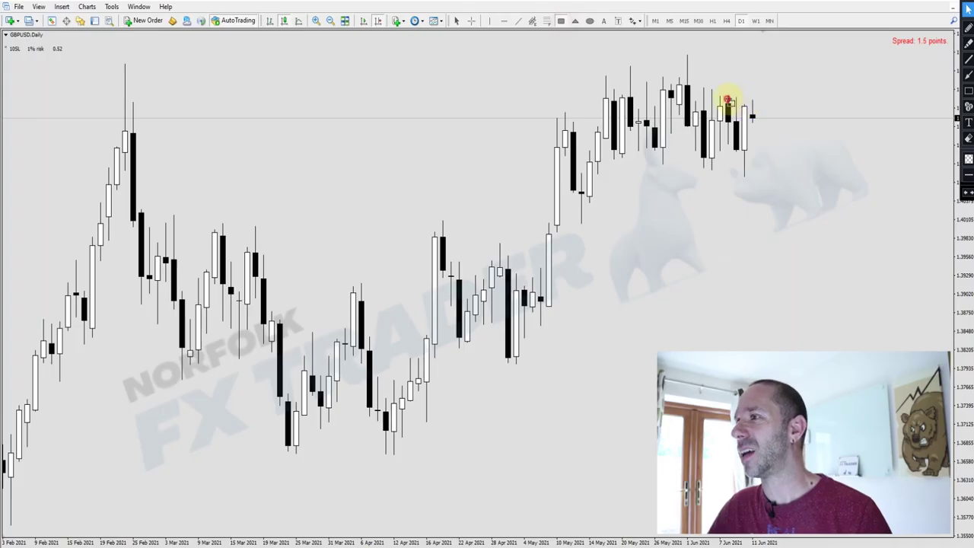
- On the GBPUSD daily chart, add a thin rectangle at the 8 June candle's high and a vertical line at 9 June
{"action": "left_click_drag", "start_coordinate": [727, 101], "coordinate": [759, 103]}
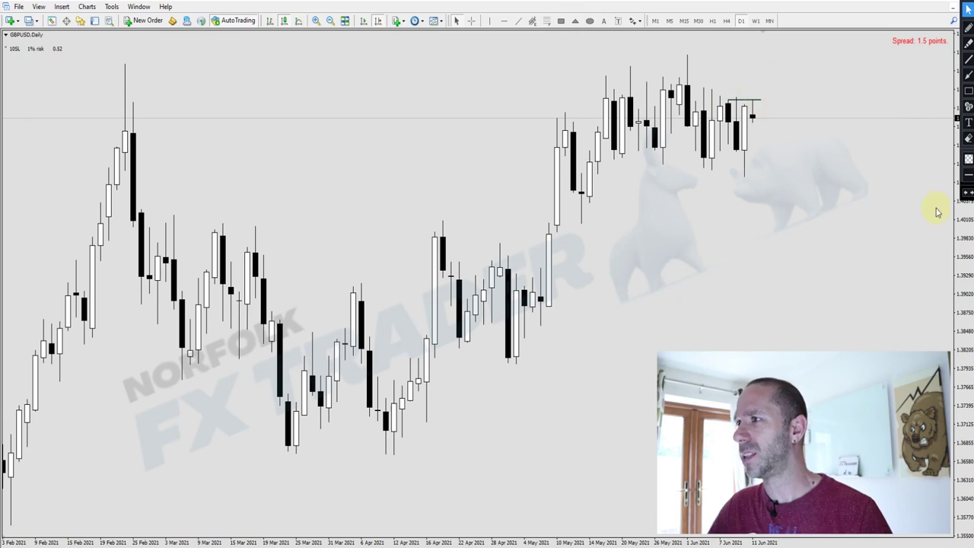
{"action": "left_click", "coordinate": [490, 21]}
{"action": "left_click", "coordinate": [736, 98]}
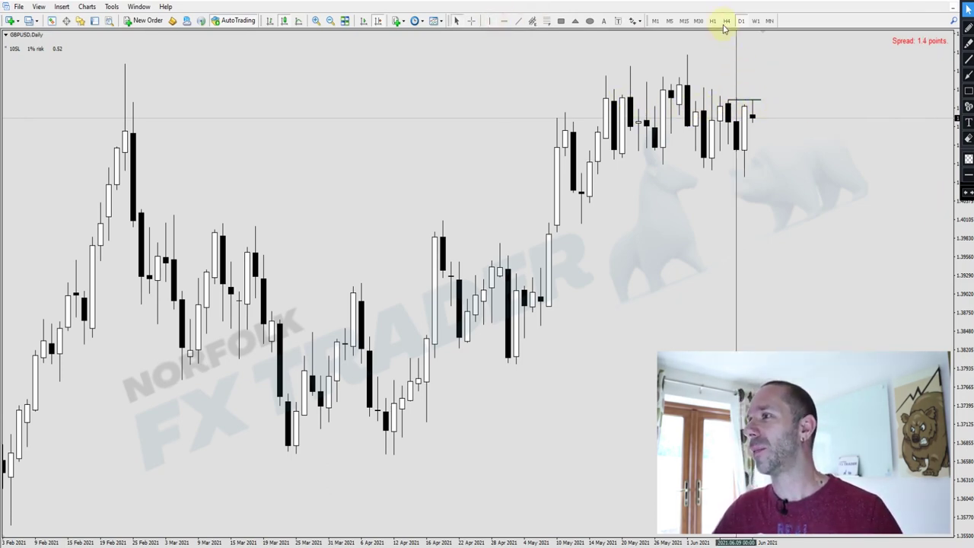
- Switch GBPUSD to M15 and bring the 9 June test of the zone into a zoomed-out view
{"action": "left_click", "coordinate": [684, 21]}
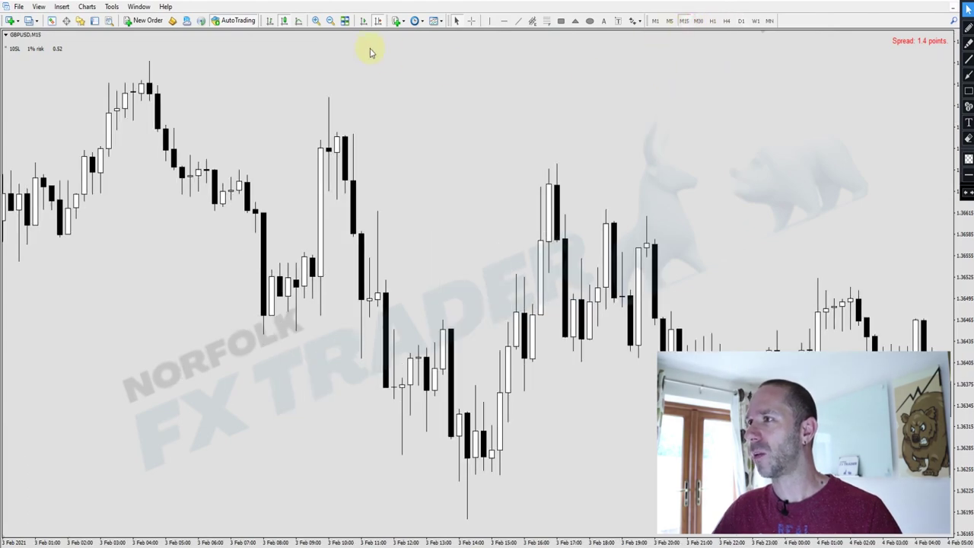
{"action": "left_click", "coordinate": [363, 23]}
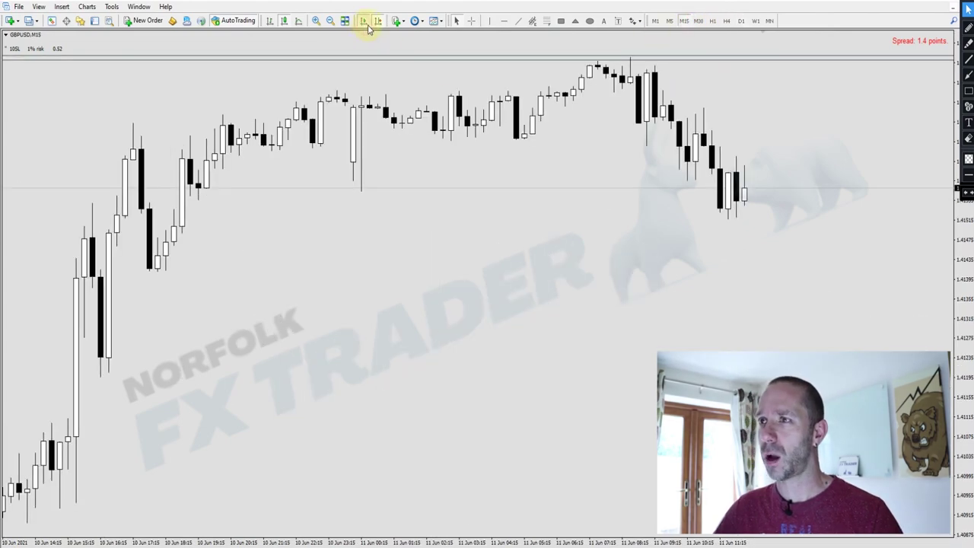
{"action": "left_click", "coordinate": [330, 21]}
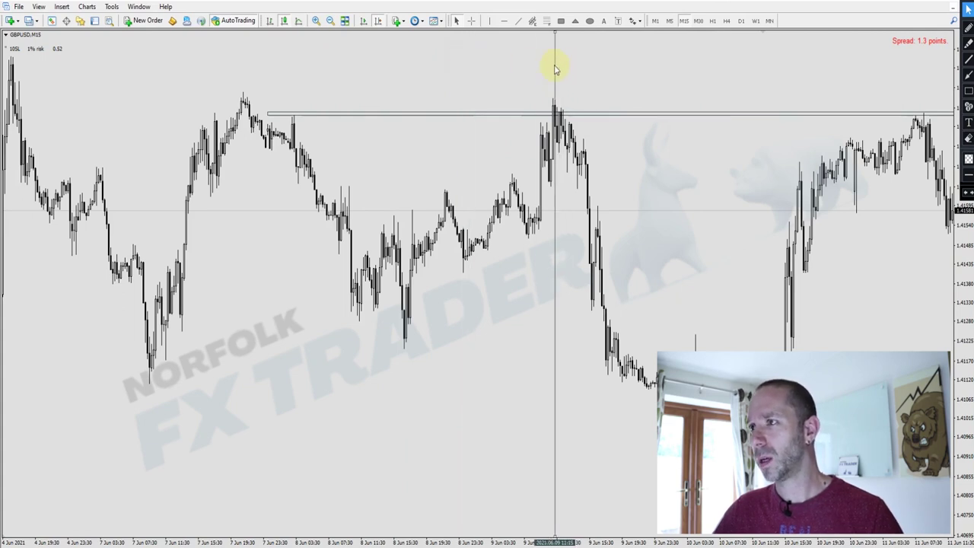
- Flatten the thin rectangle onto the 8 June candle's high and bring its 9 June test into close-up
{"action": "left_click_drag", "start_coordinate": [266, 112], "coordinate": [270, 116]}
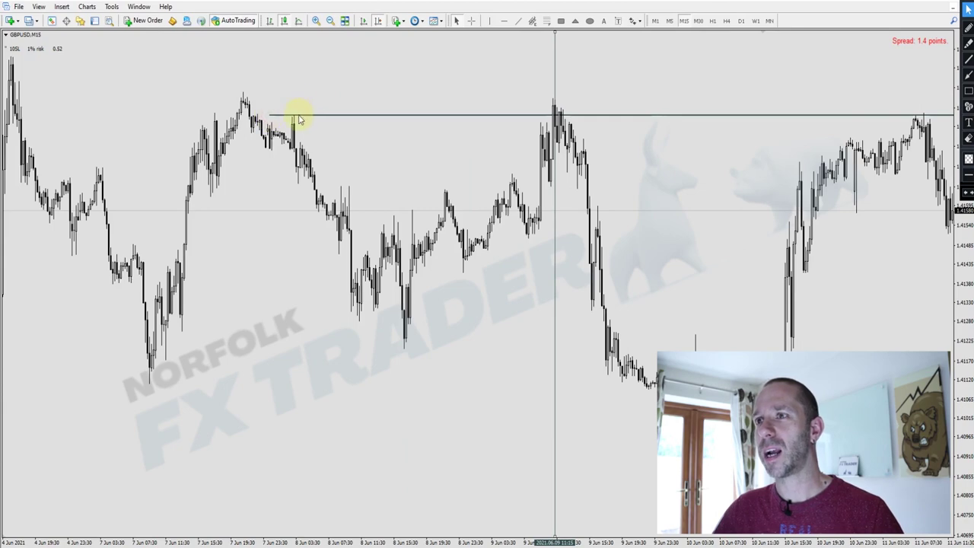
{"action": "left_click", "coordinate": [316, 21]}
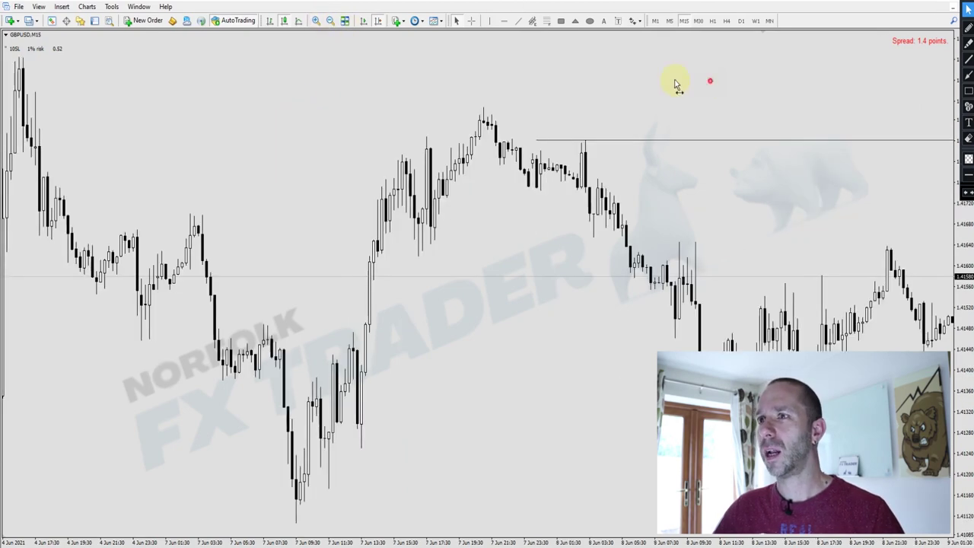
{"action": "left_click", "coordinate": [317, 21]}
{"action": "left_click", "coordinate": [317, 20]}
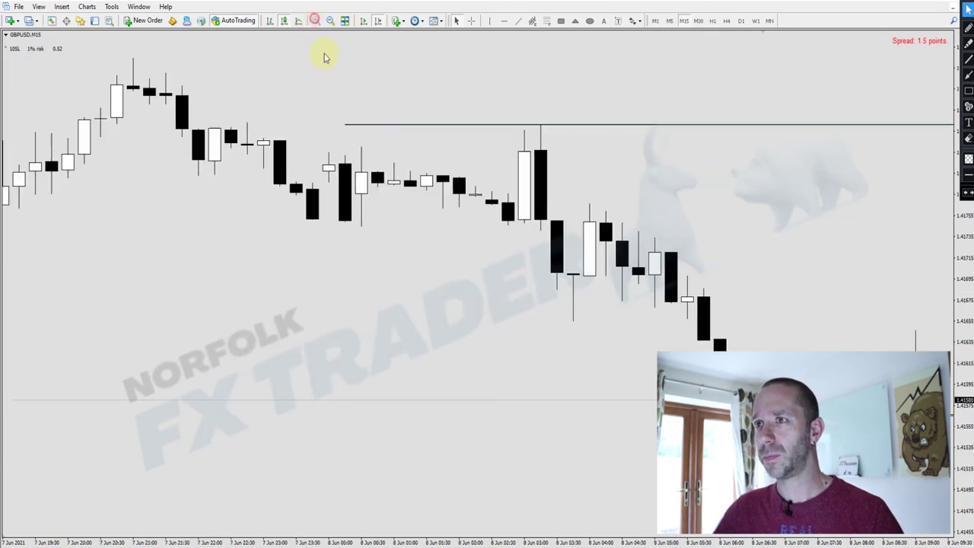
{"action": "left_click_drag", "start_coordinate": [651, 160], "coordinate": [246, 152]}
{"action": "left_click_drag", "start_coordinate": [619, 174], "coordinate": [388, 152]}
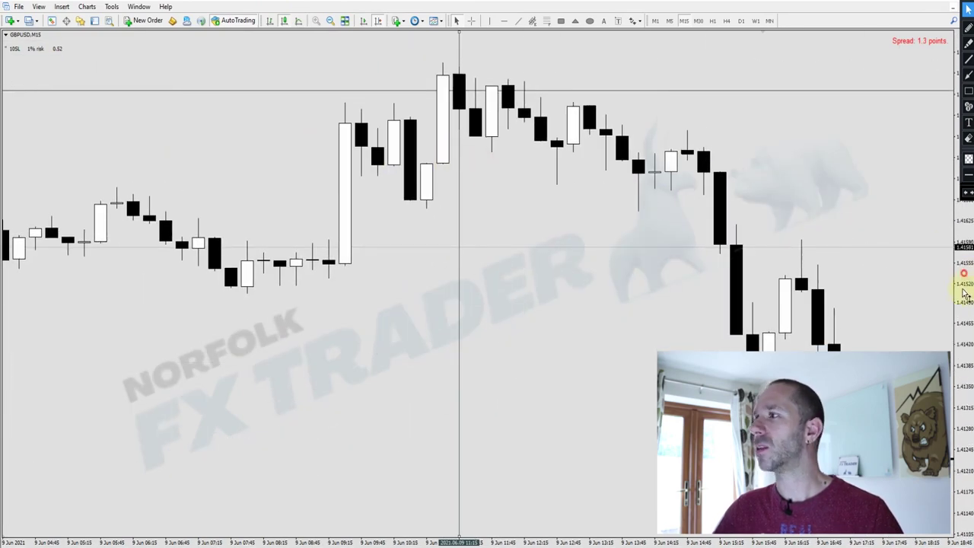
- Sketch the 9 June rejection freehand, circling the pullback candles and tracing the drop, and clear the sketch
{"action": "left_click", "coordinate": [968, 26]}
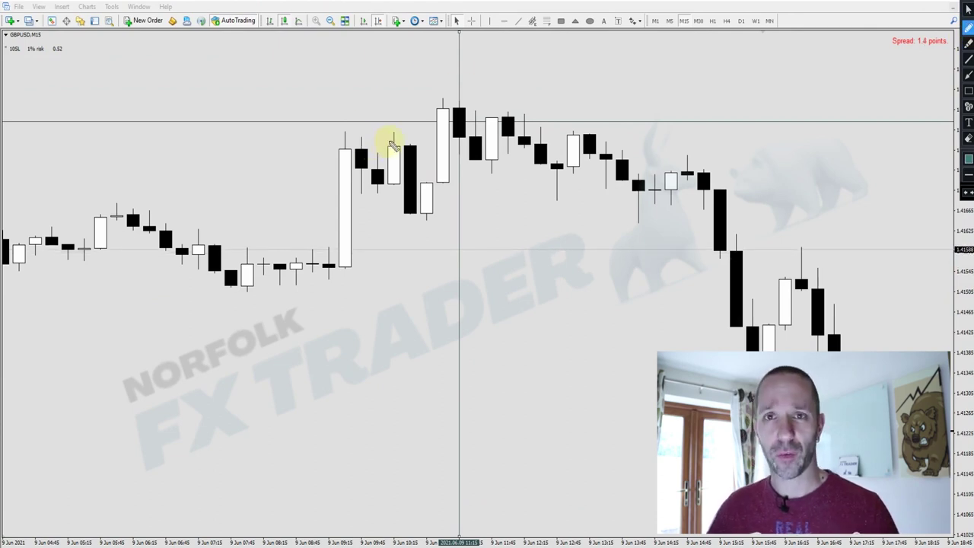
{"action": "mouse_move", "coordinate": [432, 78]}
{"action": "left_mouse_down"}
{"action": "mouse_move", "coordinate": [491, 93]}
{"action": "mouse_move", "coordinate": [478, 141]}
{"action": "mouse_move", "coordinate": [487, 159]}
{"action": "mouse_move", "coordinate": [496, 114]}
{"action": "mouse_move", "coordinate": [566, 210]}
{"action": "left_mouse_up"}
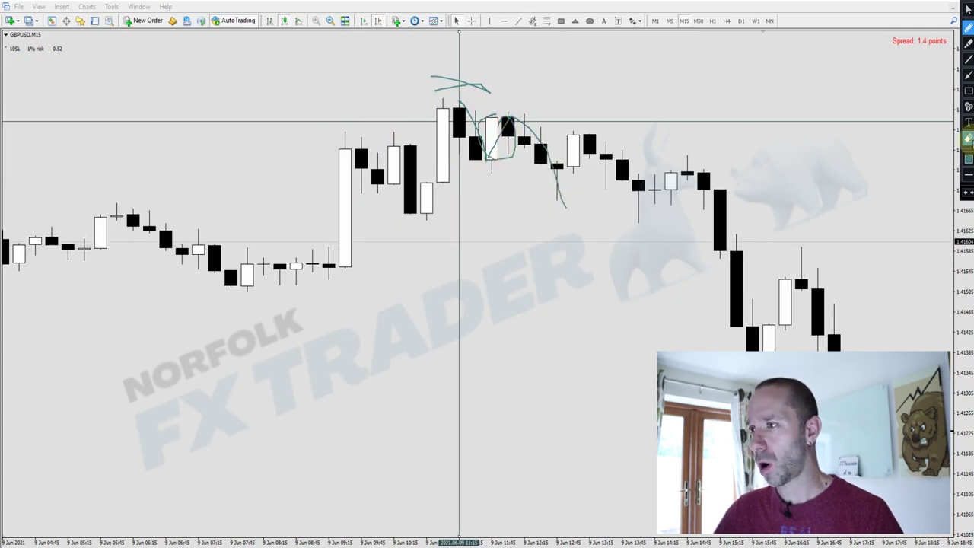
{"action": "left_click", "coordinate": [967, 138]}
{"action": "left_click", "coordinate": [967, 7]}
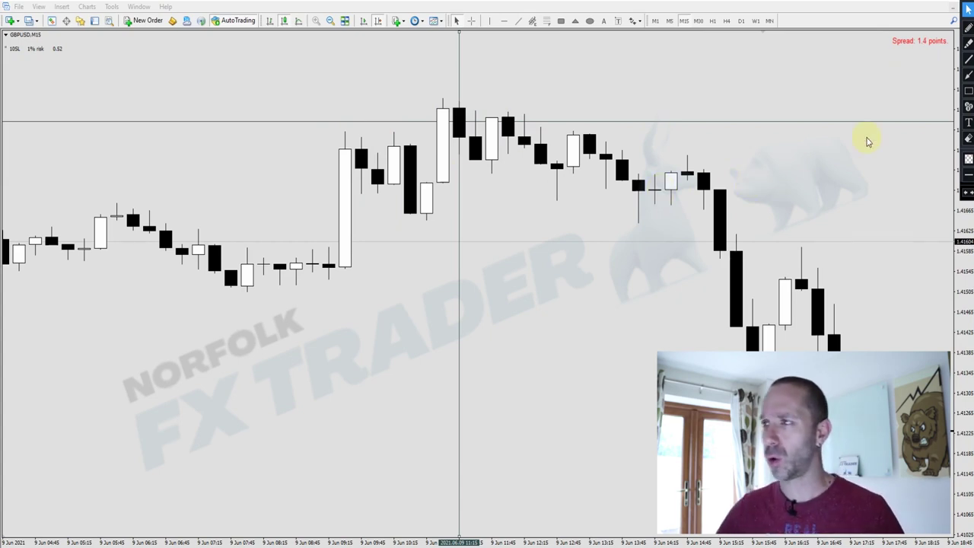
- Mark the 9 June high freehand, trace a stepped path down to the 12:45 low, and erase the marks
{"action": "left_click", "coordinate": [967, 26]}
{"action": "left_click_drag", "start_coordinate": [448, 101], "coordinate": [442, 93]}
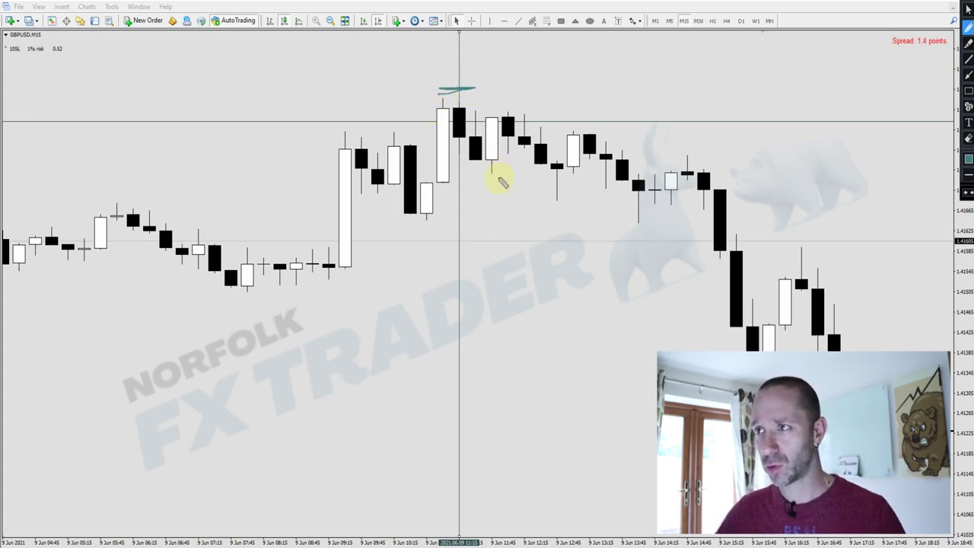
{"action": "mouse_move", "coordinate": [464, 90]}
{"action": "left_mouse_down"}
{"action": "mouse_move", "coordinate": [489, 152]}
{"action": "mouse_move", "coordinate": [530, 130]}
{"action": "mouse_move", "coordinate": [555, 211]}
{"action": "left_mouse_up"}
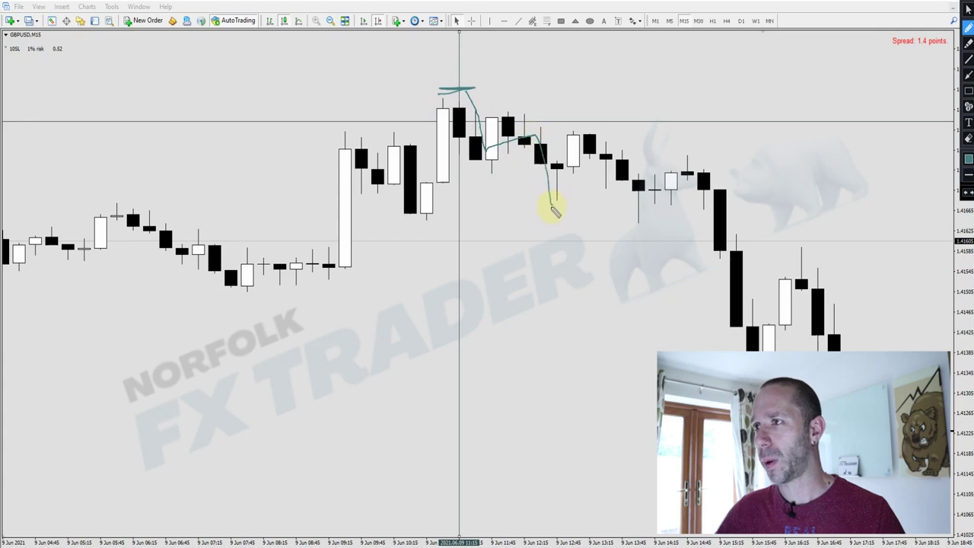
{"action": "left_click", "coordinate": [969, 138]}
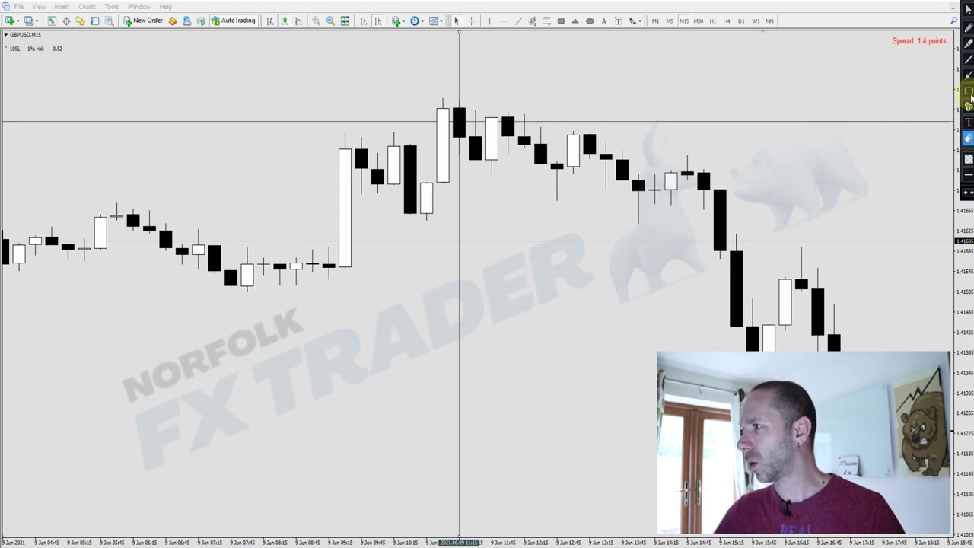
- Draw a blue line along the 11:45 candle's low and a rectangle over that candle extended to about 14:45
{"action": "left_click", "coordinate": [969, 60]}
{"action": "left_click_drag", "start_coordinate": [502, 175], "coordinate": [587, 175]}
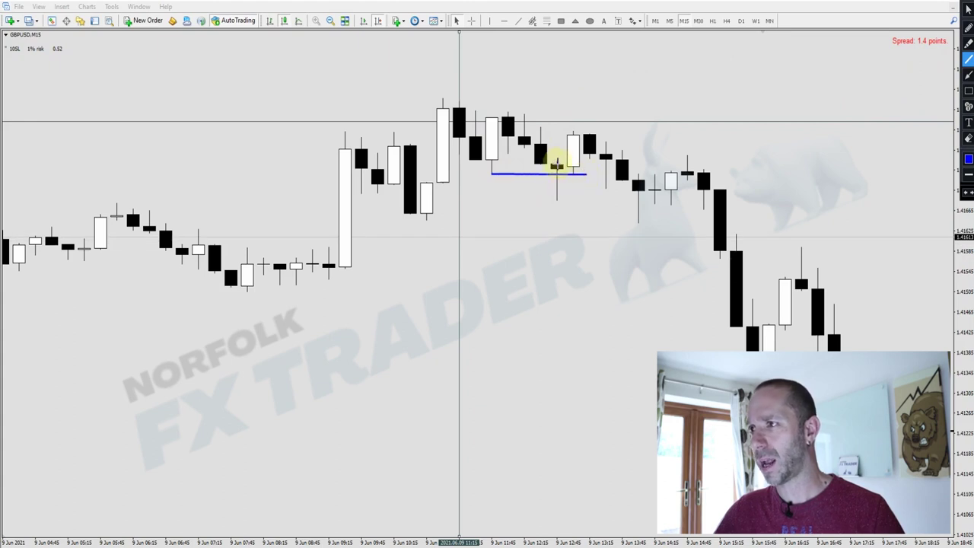
{"action": "left_click", "coordinate": [968, 90]}
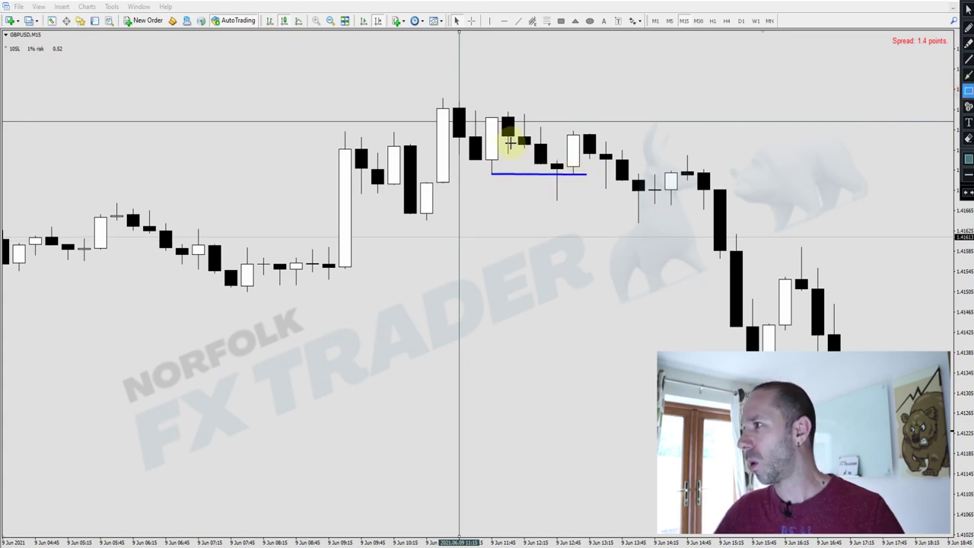
{"action": "left_click_drag", "start_coordinate": [492, 158], "coordinate": [690, 109]}
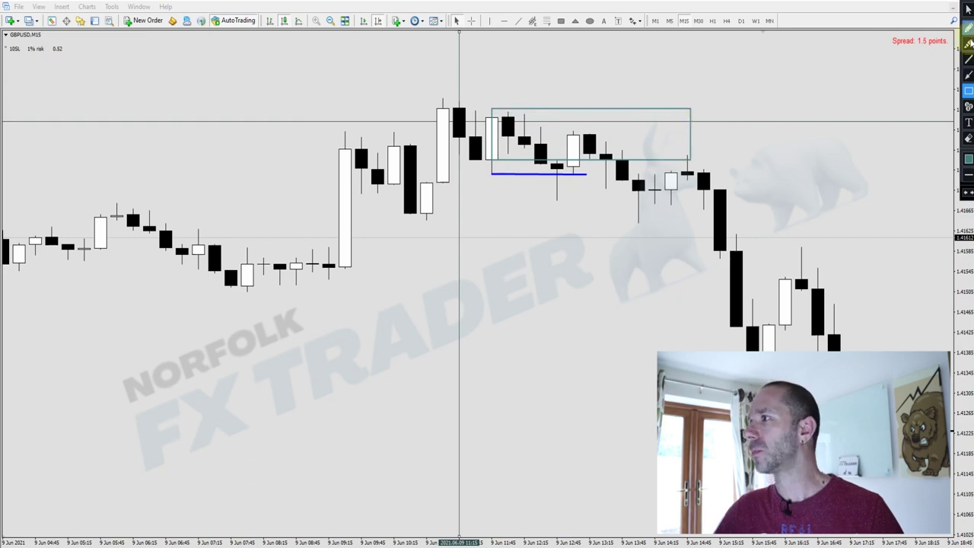
- Draw red arrows from the 12:45 low up into the rectangle and back down, and remove them
{"action": "left_click", "coordinate": [969, 75]}
{"action": "mouse_move", "coordinate": [550, 191]}
{"action": "left_mouse_down"}
{"action": "mouse_move", "coordinate": [595, 135]}
{"action": "mouse_move", "coordinate": [635, 235]}
{"action": "left_mouse_up"}
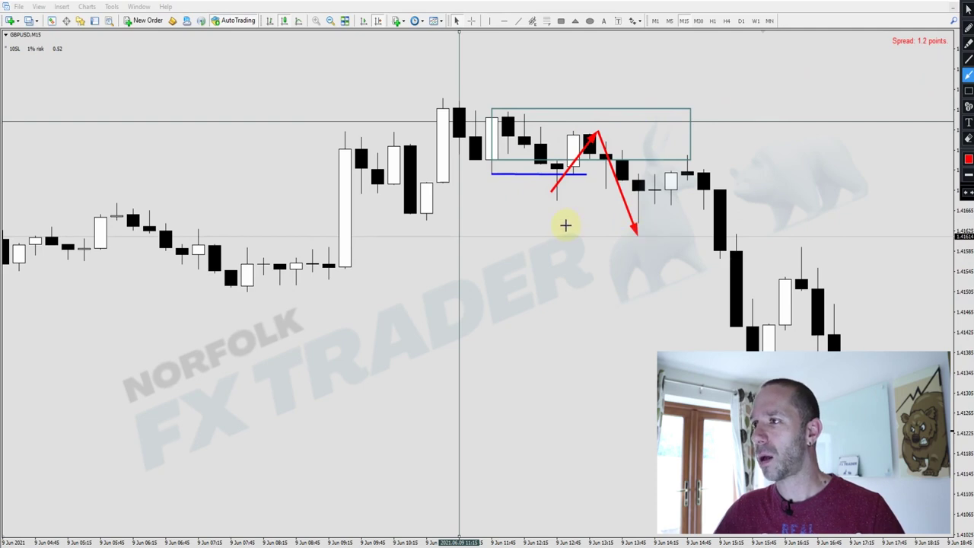
{"action": "left_click", "coordinate": [964, 194]}
- Extend the blue line at the 11:45 low and add blue lines along the 12:45 and 10:45 candle lows
{"action": "left_click", "coordinate": [967, 59]}
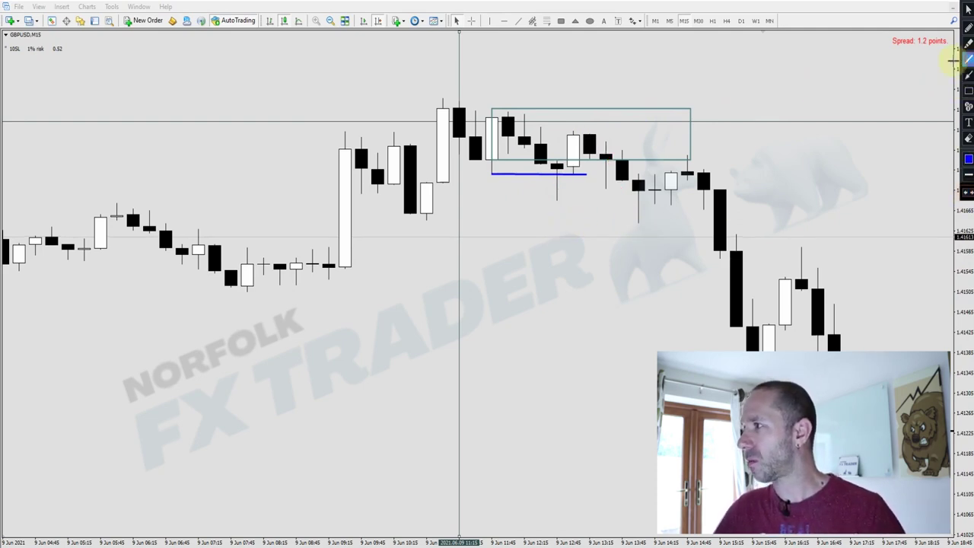
{"action": "left_click_drag", "start_coordinate": [575, 174], "coordinate": [641, 174]}
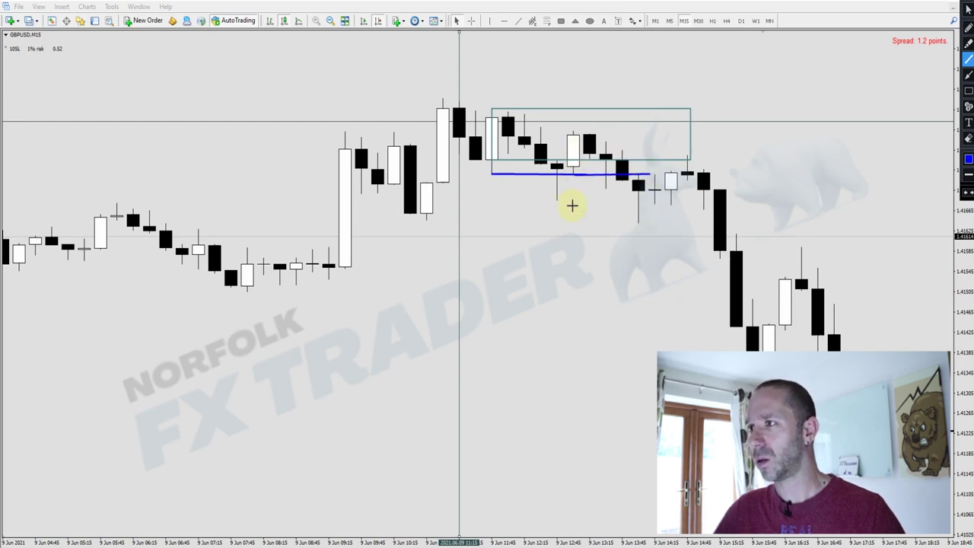
{"action": "left_click_drag", "start_coordinate": [558, 200], "coordinate": [630, 200]}
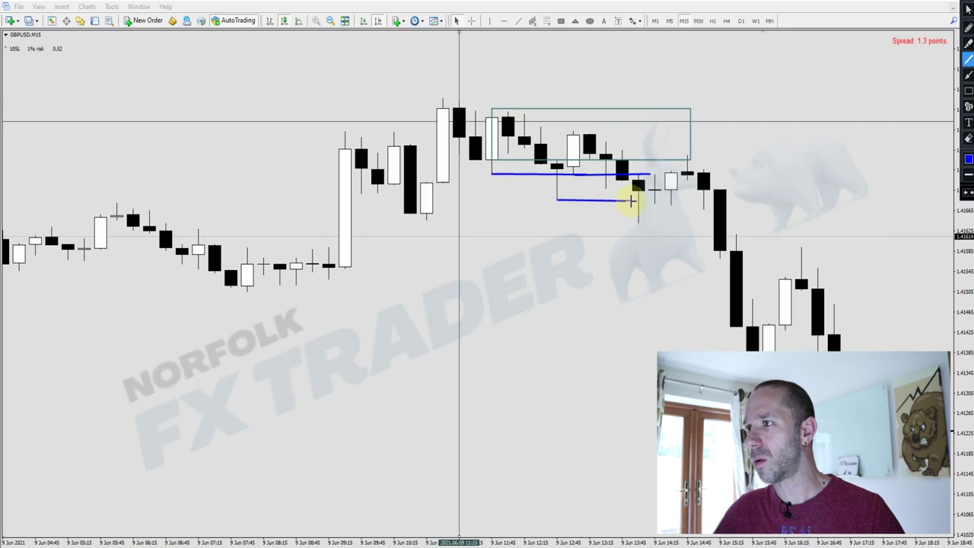
{"action": "left_click_drag", "start_coordinate": [426, 219], "coordinate": [654, 219]}
- Draw a rectangle over the 13:00 bullish candle extended to about 16:30, and trace the return and following sell-off with red arrows
{"action": "left_click", "coordinate": [968, 91]}
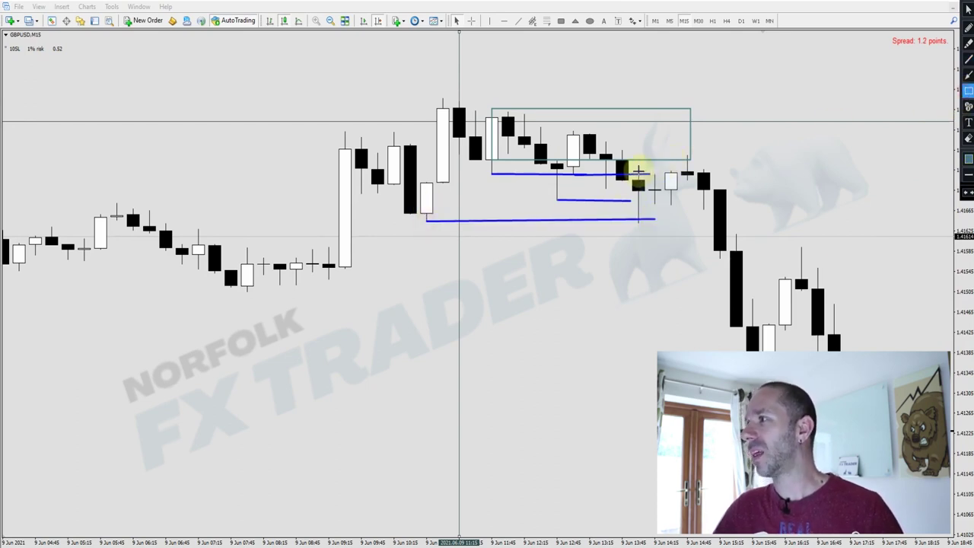
{"action": "left_click_drag", "start_coordinate": [573, 165], "coordinate": [810, 131]}
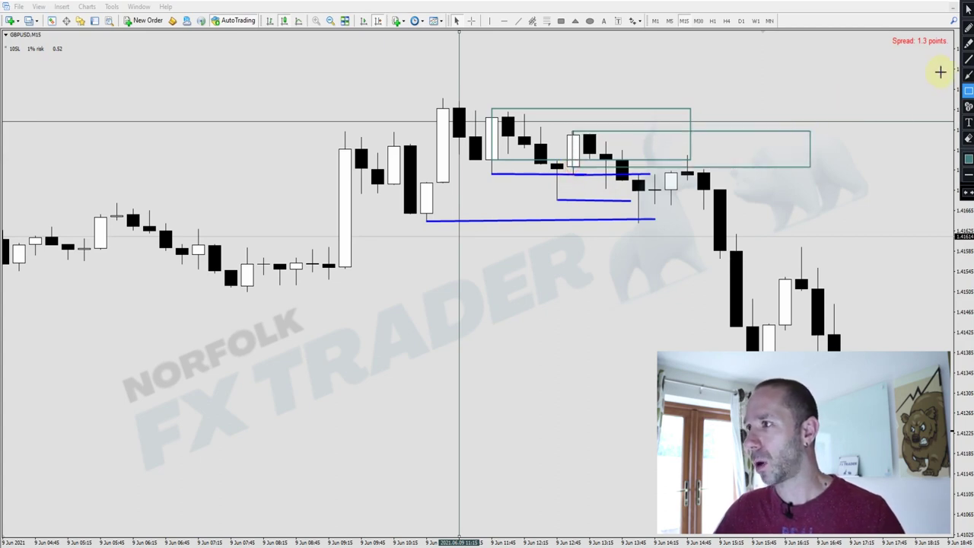
{"action": "left_click", "coordinate": [968, 75]}
{"action": "left_click_drag", "start_coordinate": [642, 210], "coordinate": [687, 163]}
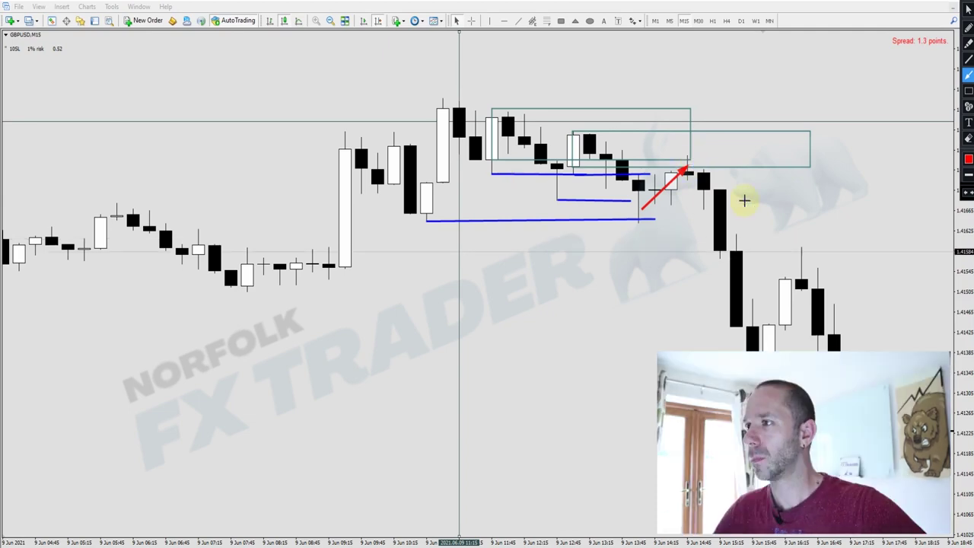
{"action": "mouse_move", "coordinate": [704, 175]}
{"action": "left_mouse_down"}
{"action": "mouse_move", "coordinate": [749, 350]}
{"action": "mouse_move", "coordinate": [780, 282]}
{"action": "mouse_move", "coordinate": [799, 269]}
{"action": "mouse_move", "coordinate": [831, 347]}
{"action": "left_mouse_up"}
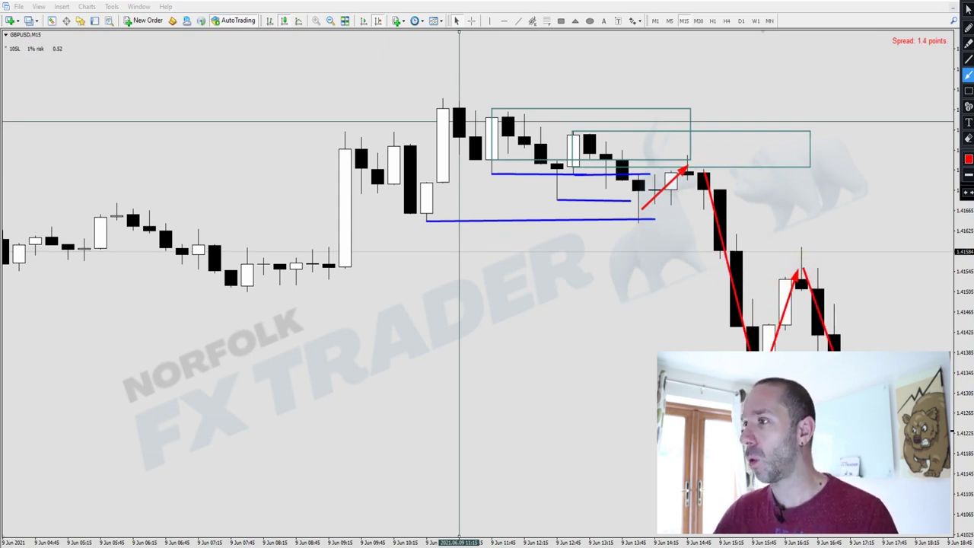